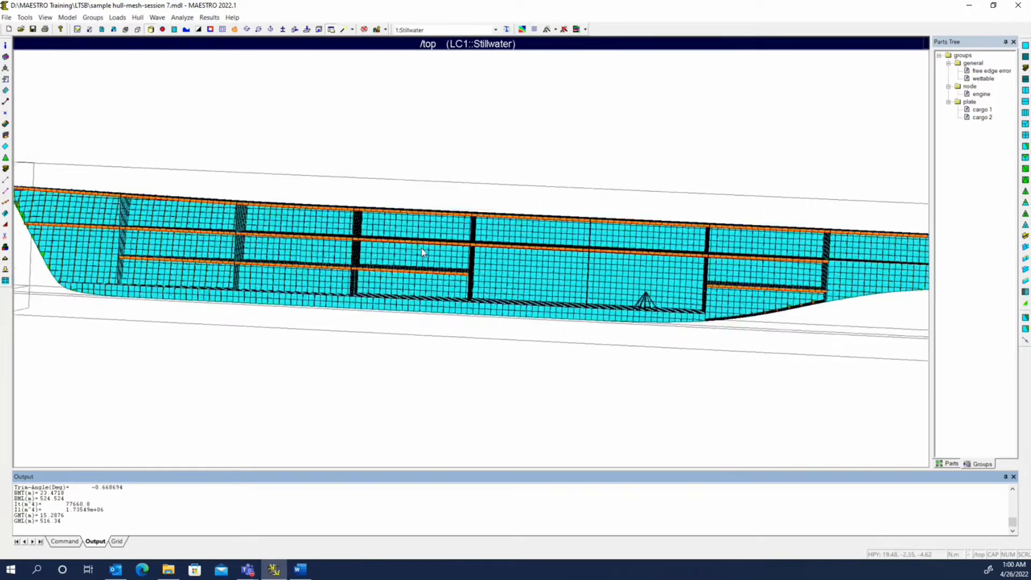
Switch to the Loading Data.docx document in Word and review the table of tank loads, then return to MAESTRO.
key("alt+Tab")
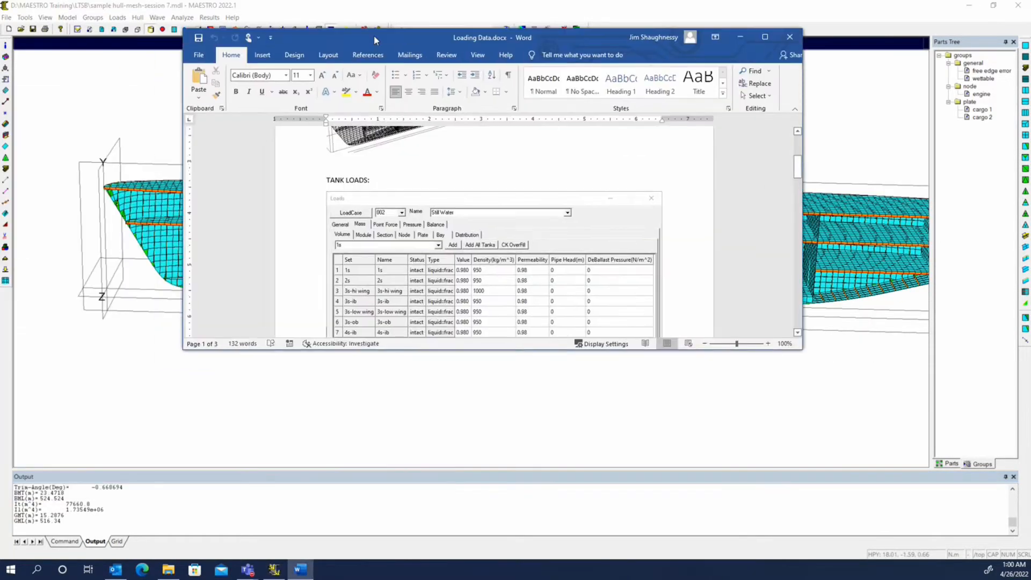
scroll(421, 245, "down", 3)
double_click(419, 38)
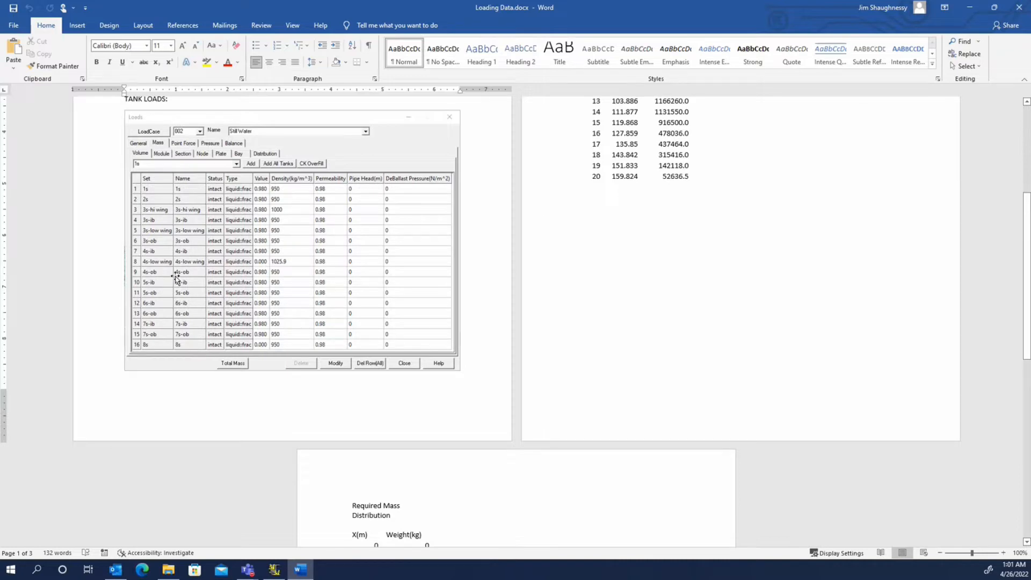
left_click_drag(329, 8, 0, 107)
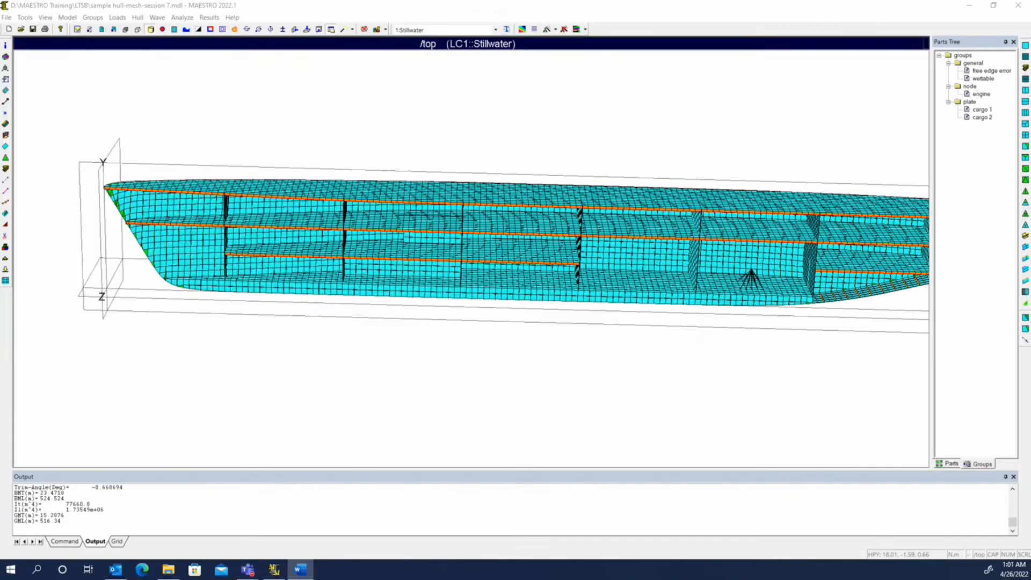
Examine the hull's internal compartments, cutting the model horizontally to expose the lower tanks.
scroll(561, 310, "up", 2)
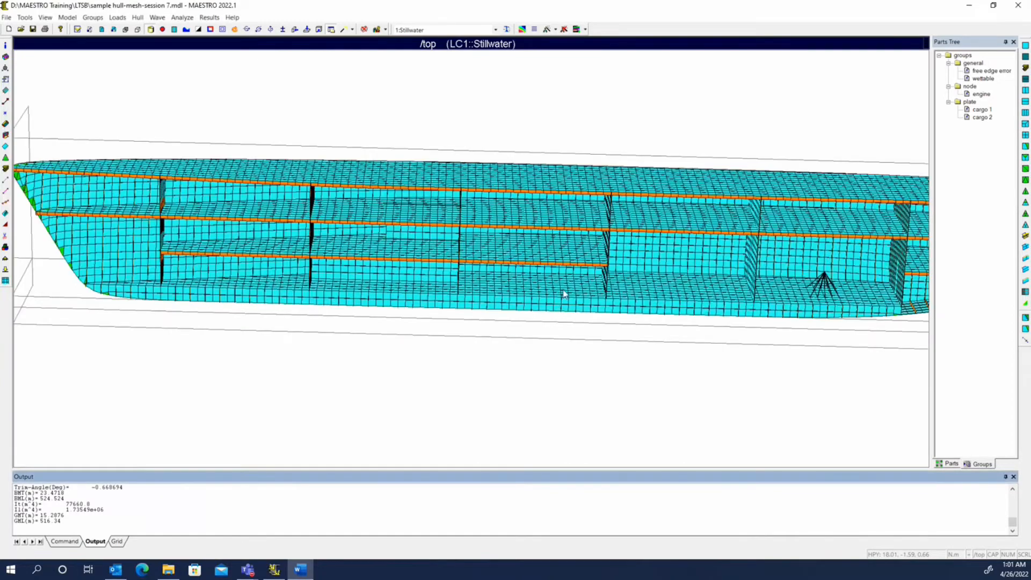
middle_click_drag(564, 293, 251, 350)
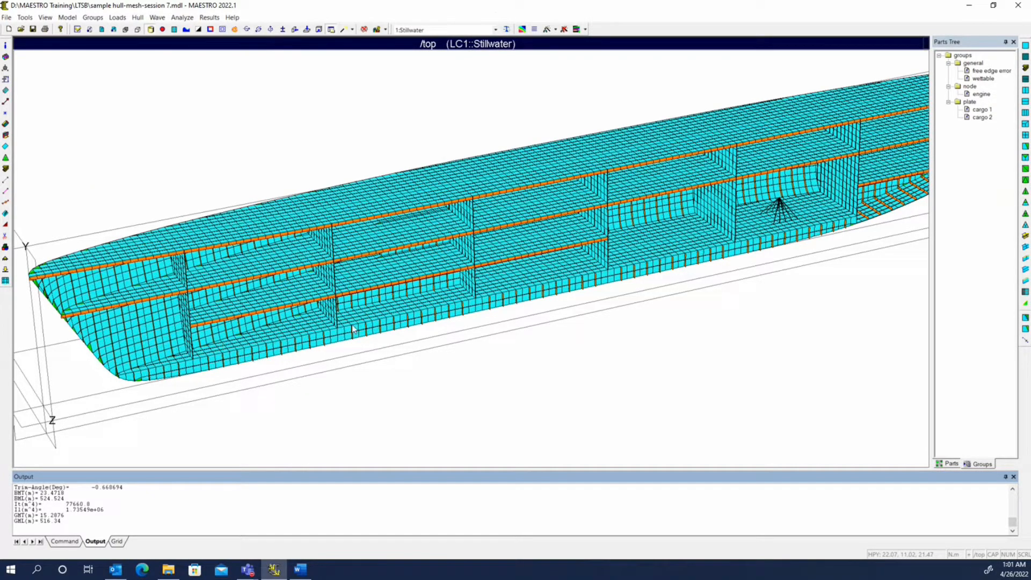
middle_click_drag(402, 317, 407, 298)
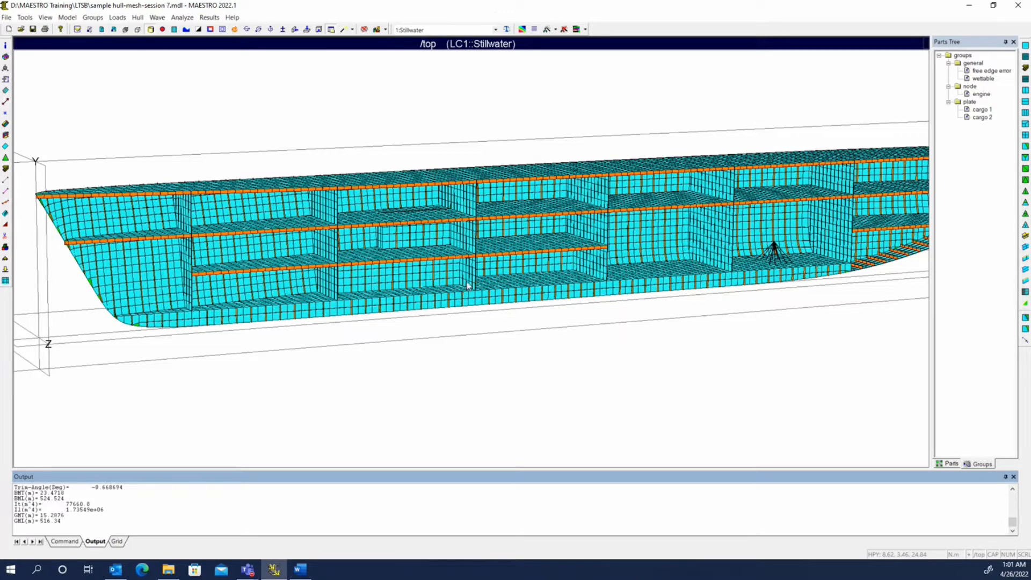
left_click(307, 29)
middle_click_drag(684, 316, 666, 359)
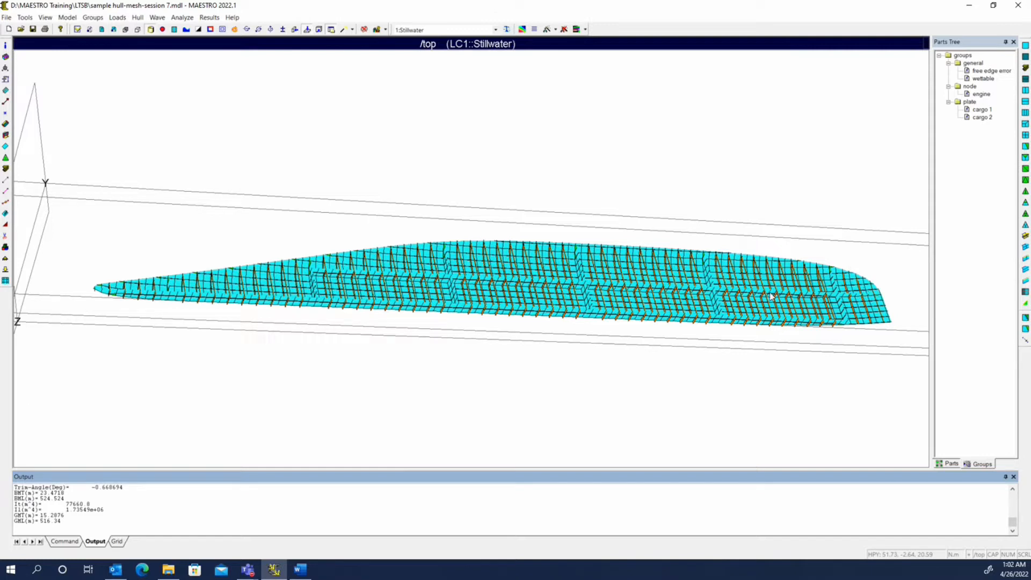
Delete the cutting plane to restore the full hull model.
right_click(520, 228)
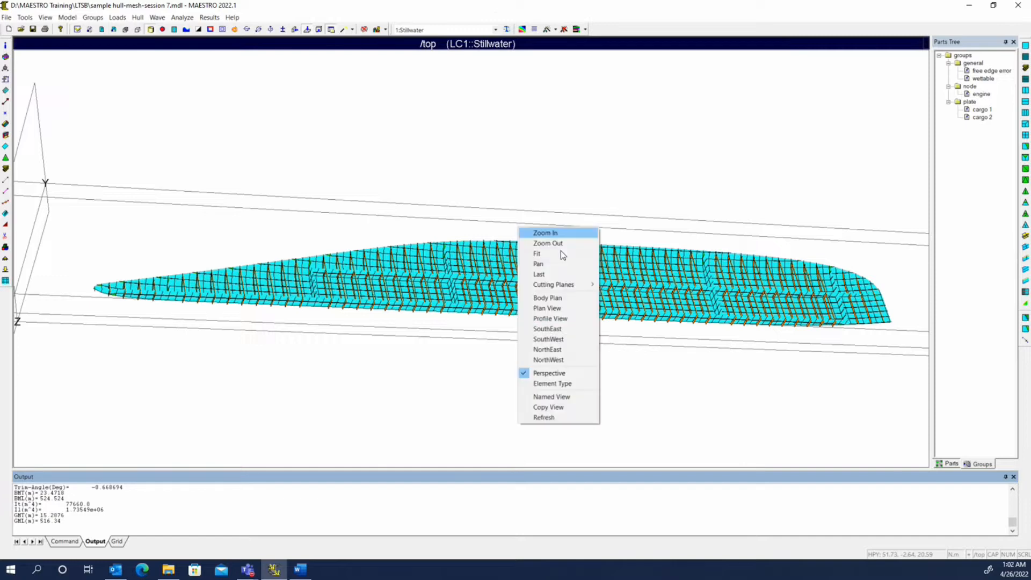
mouse_move(567, 288)
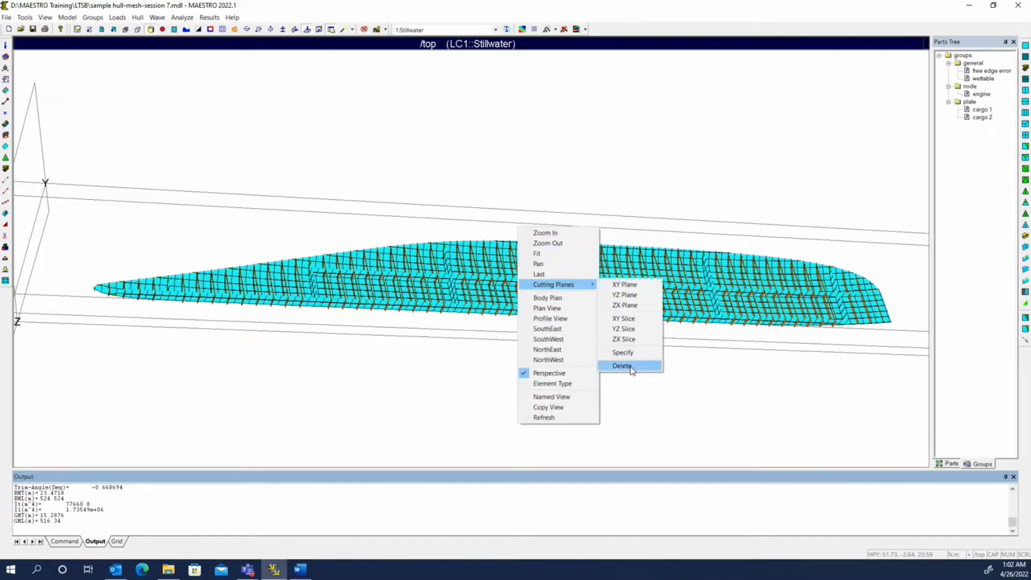
left_click(623, 366)
scroll(637, 359, "up", 3)
scroll(637, 360, "down", 3)
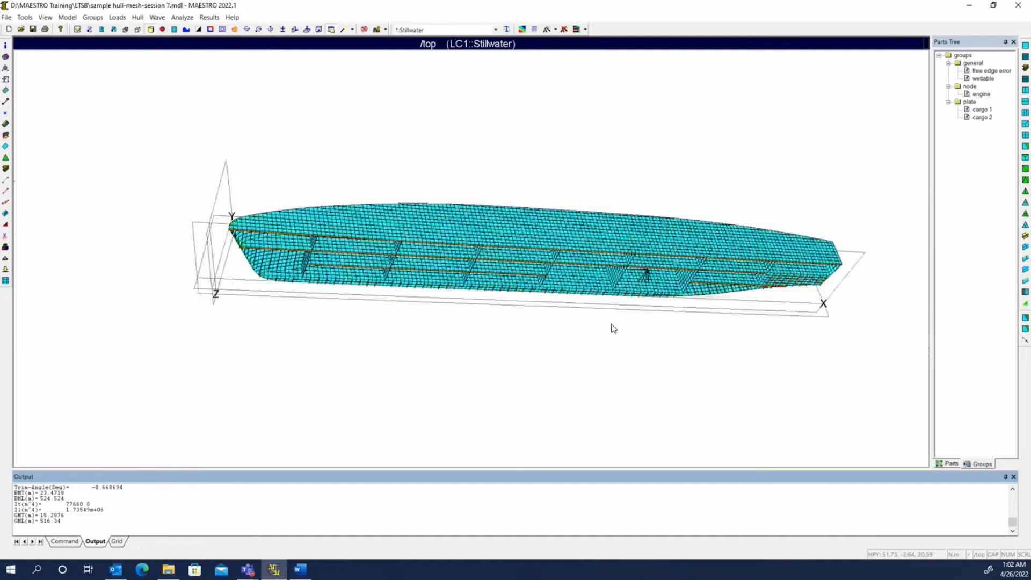
middle_click_drag(612, 326, 882, 244)
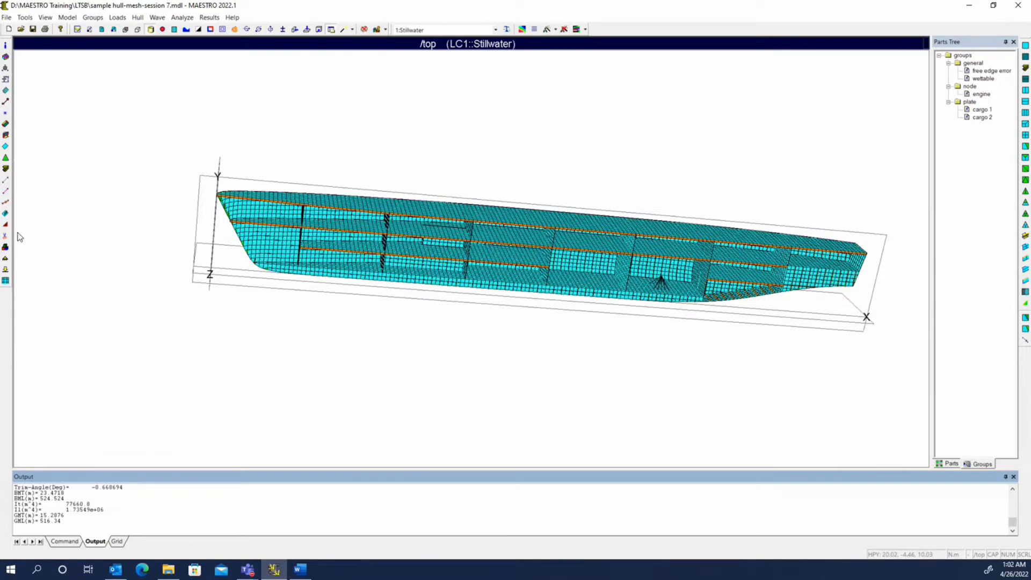
Set up a new group of type Volume with a new ID, using Box as the selection method.
left_click(5, 247)
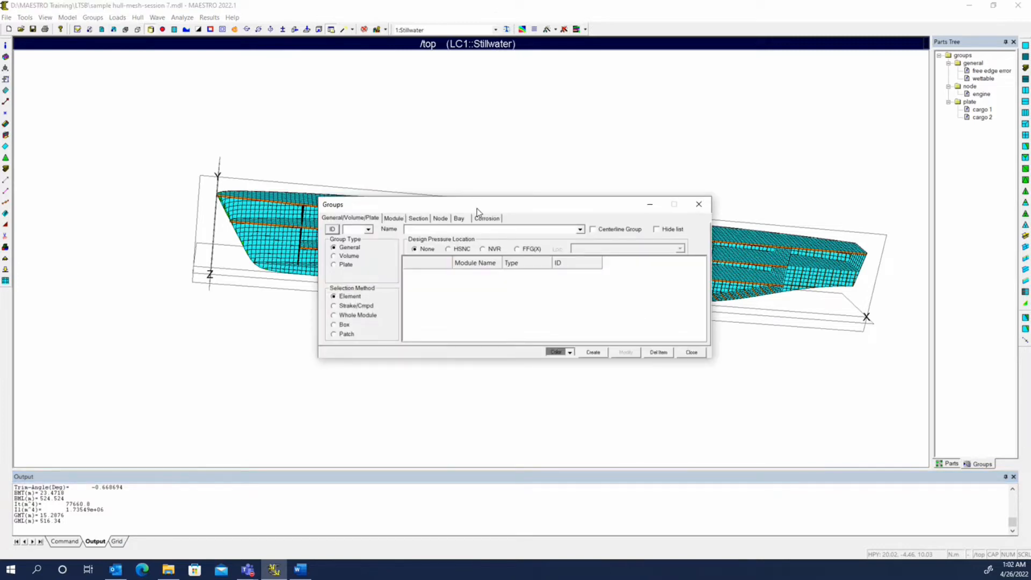
left_click_drag(477, 209, 539, 70)
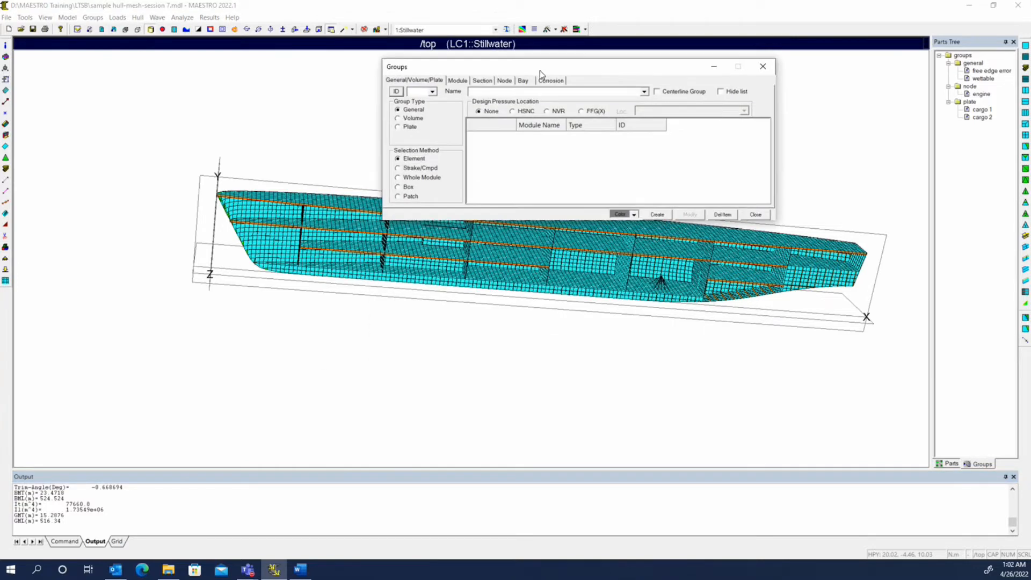
left_click(414, 119)
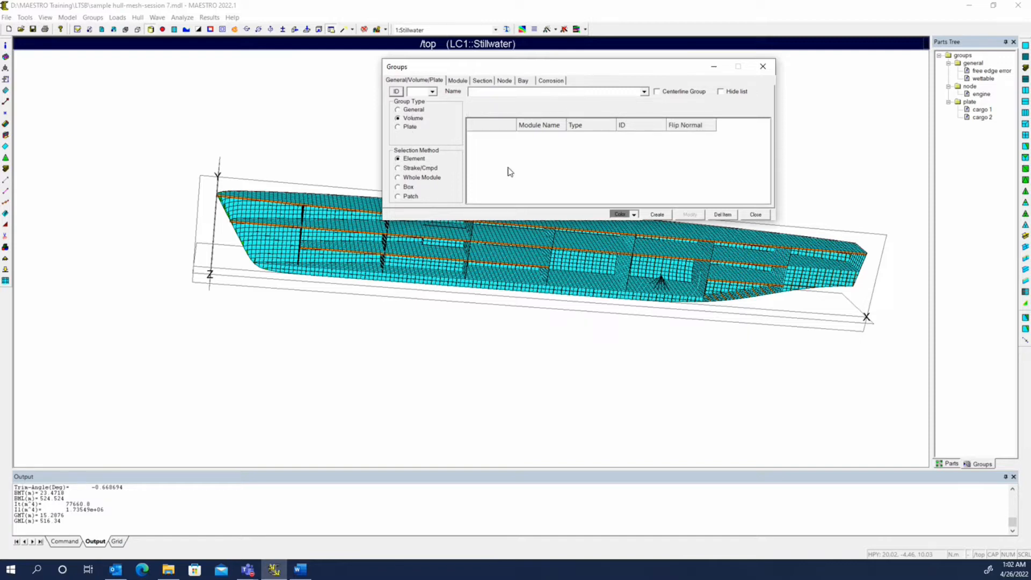
left_click(396, 93)
left_click(514, 91)
type("1s")
key("Return")
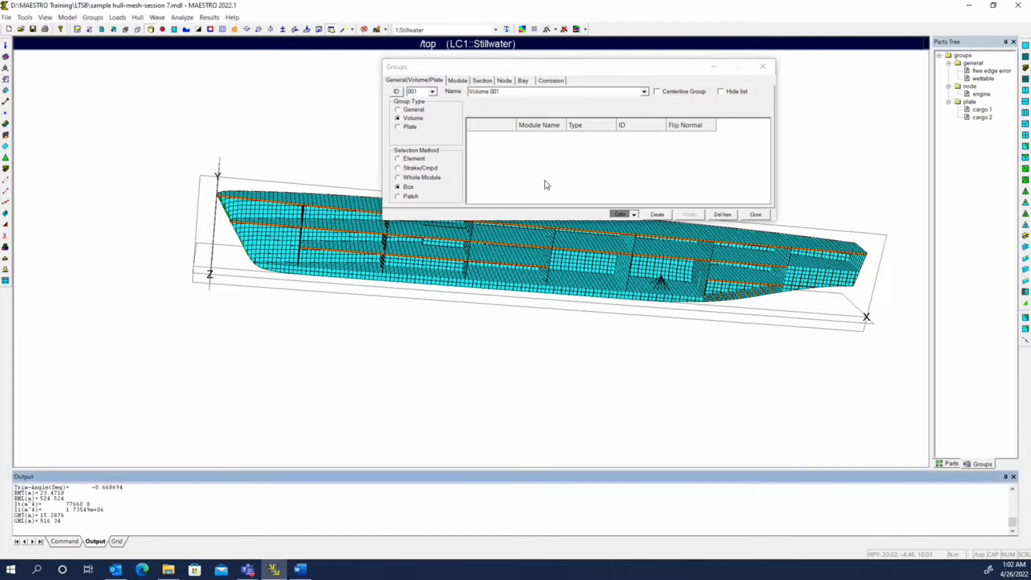
Box-select the elements of the lower bow around the foremost bulkhead and create the volume group from them.
middle_click_drag(516, 279, 678, 305)
scroll(404, 367, "up", 3)
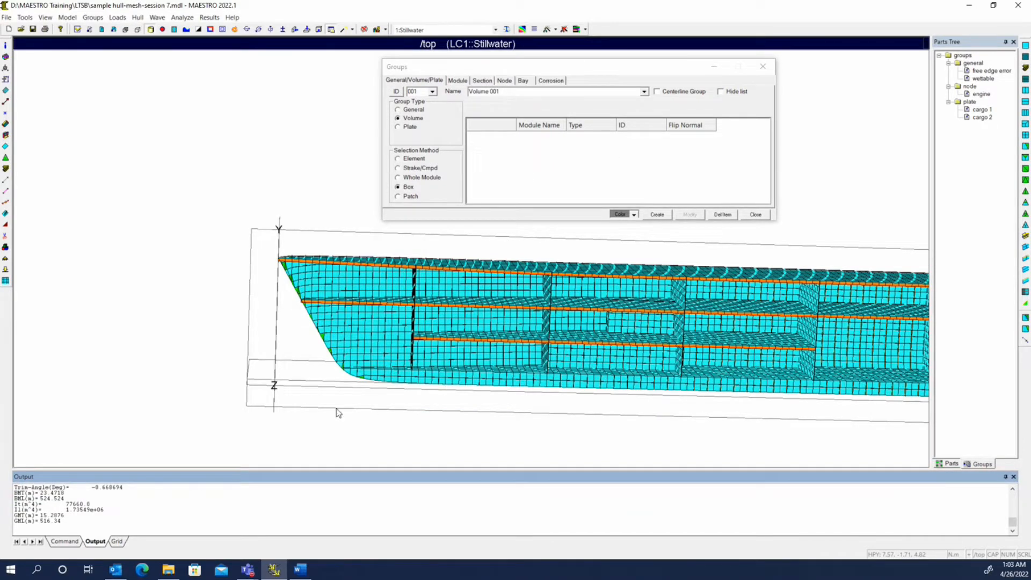
left_click_drag(314, 406, 428, 349)
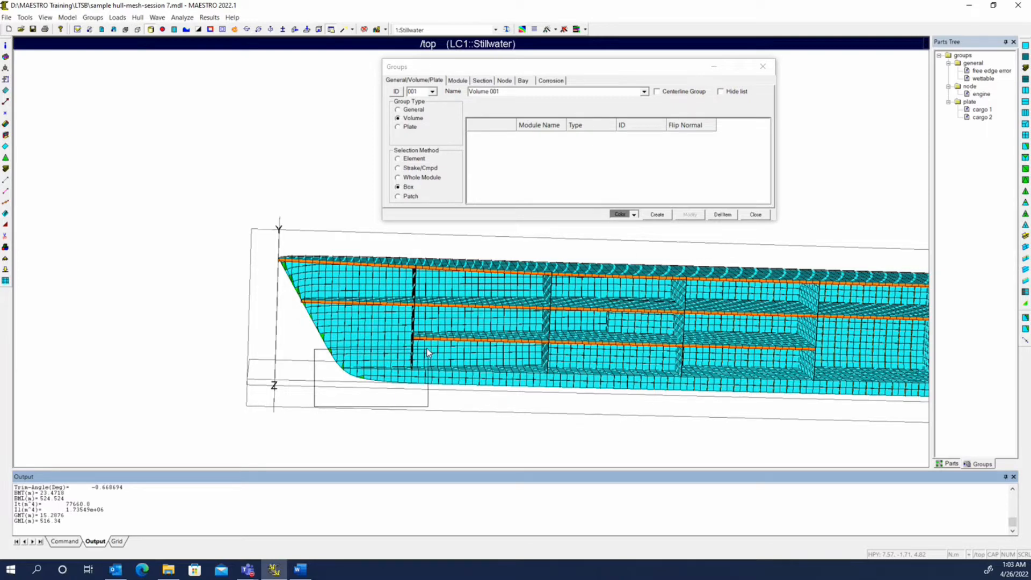
left_click_drag(428, 353, 428, 352)
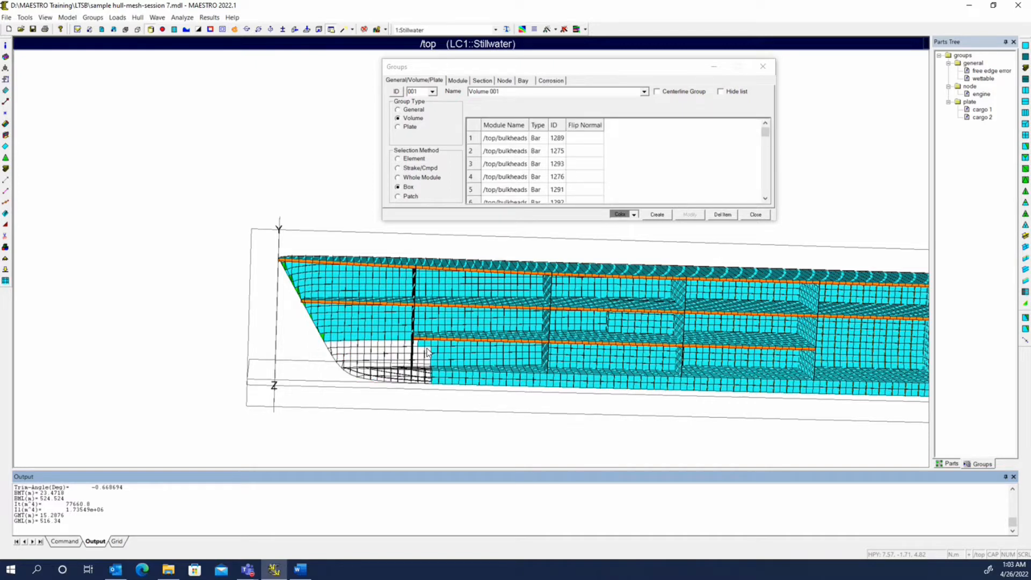
left_click(658, 216)
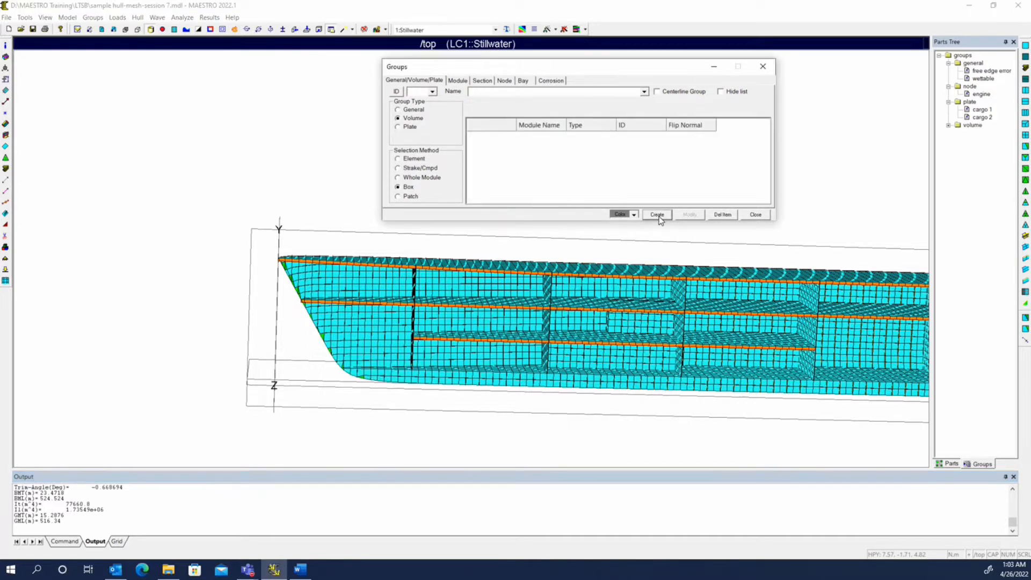
Set the new volume group as the view part so that only its elements are displayed.
left_click(985, 466)
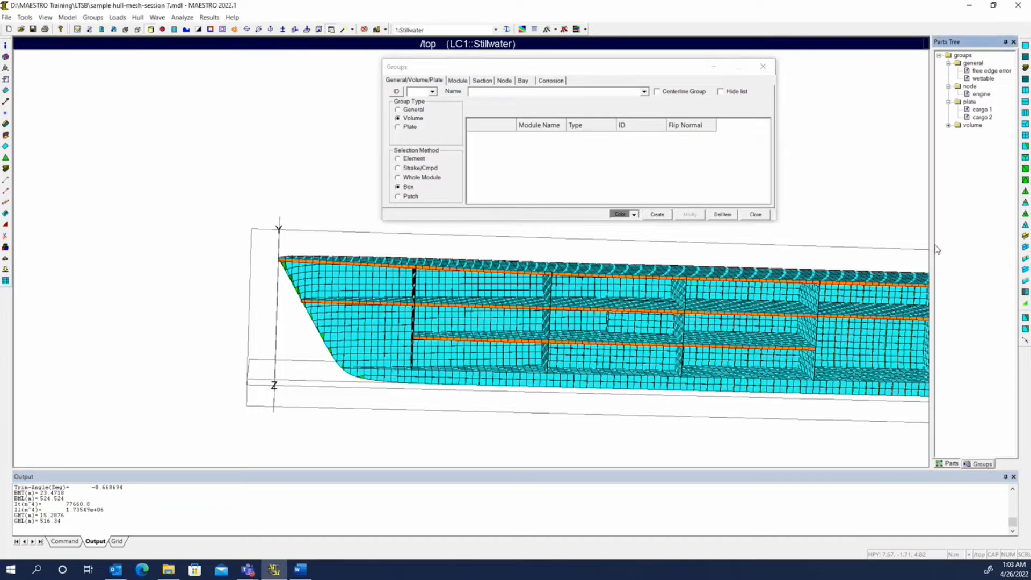
left_click(948, 125)
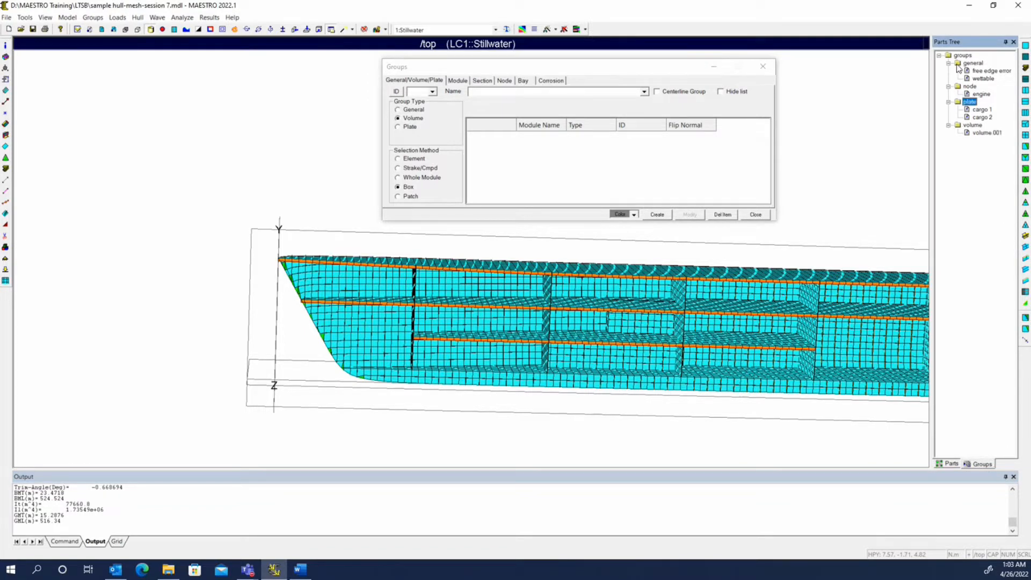
right_click(982, 133)
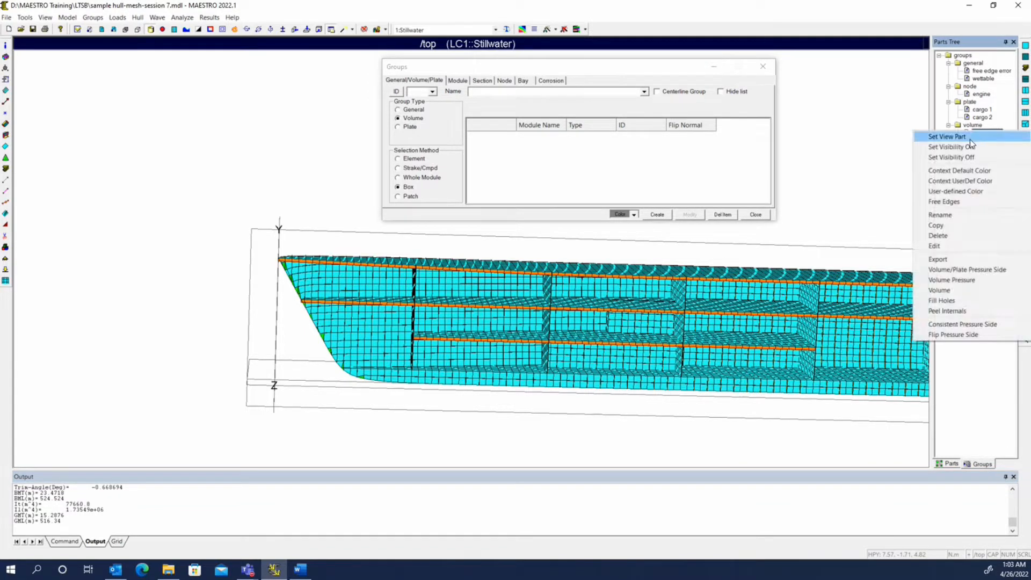
left_click(966, 137)
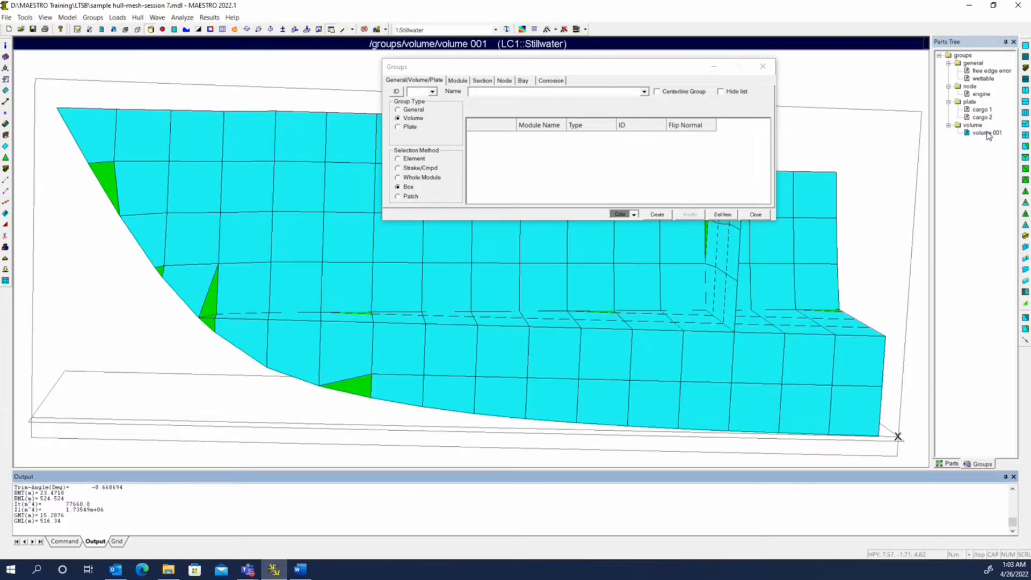
Rename the new volume group to 1s.
left_click(481, 93)
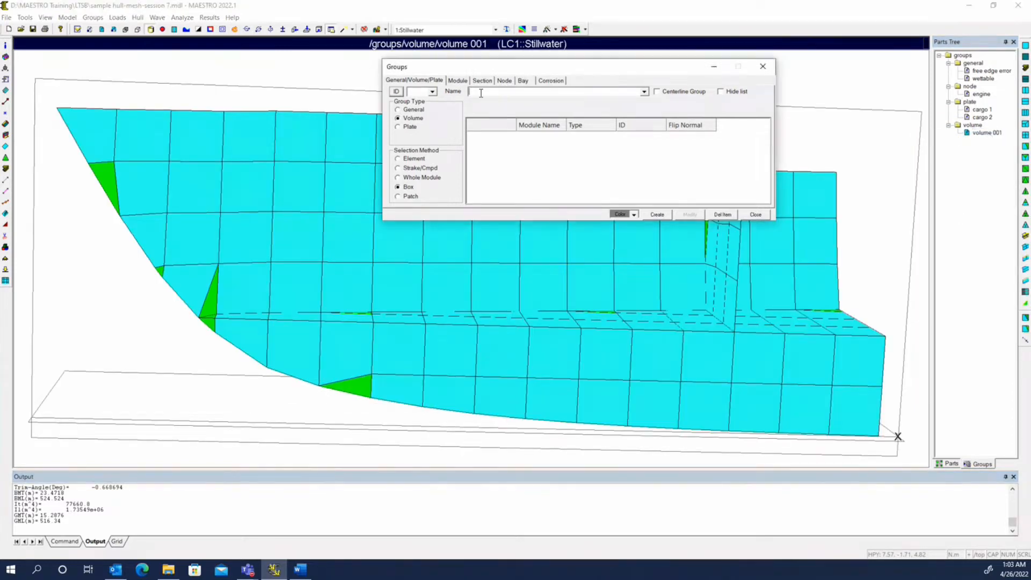
left_click(986, 133)
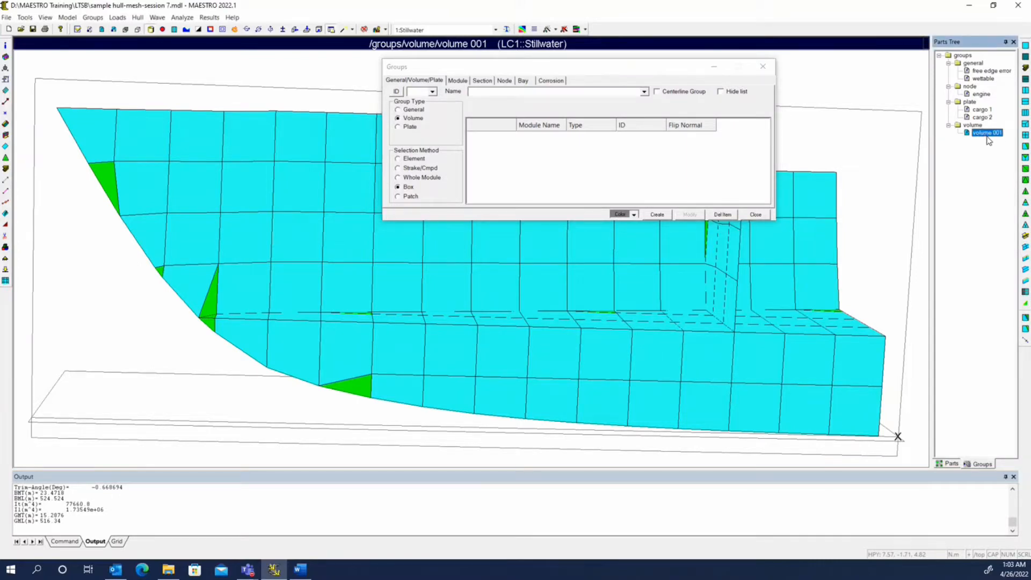
left_click(987, 133)
type("1s")
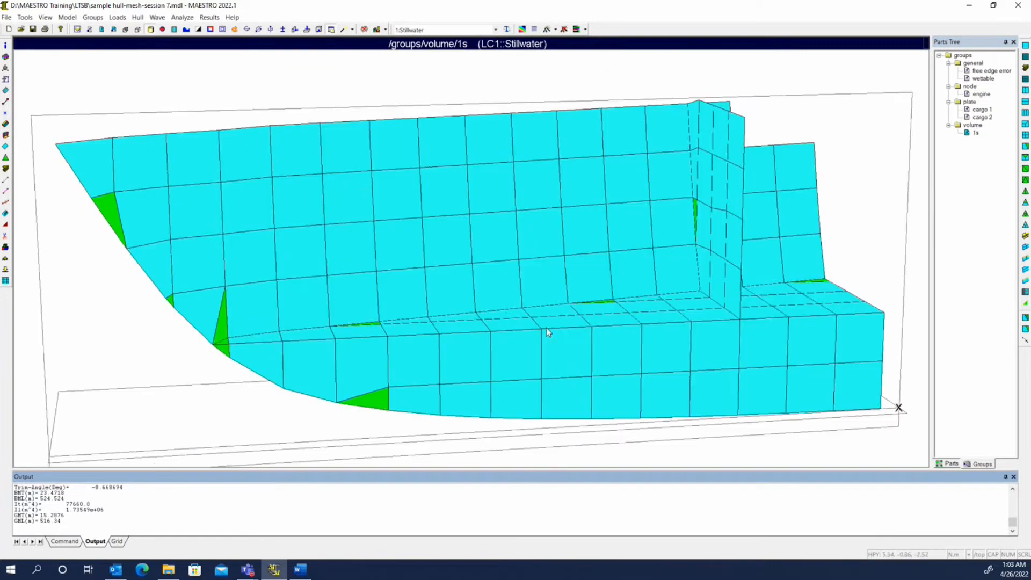
Box-select the excess elements of group 1s above the tank top and aft of the bulkhead, and delete them from the group.
middle_click_drag(546, 329, 318, 294)
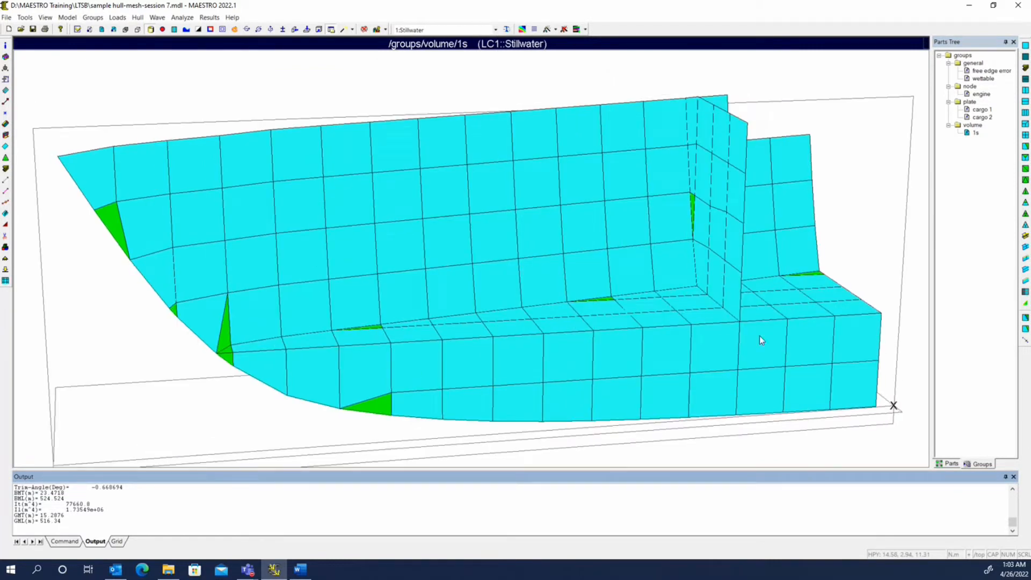
left_click(4, 236)
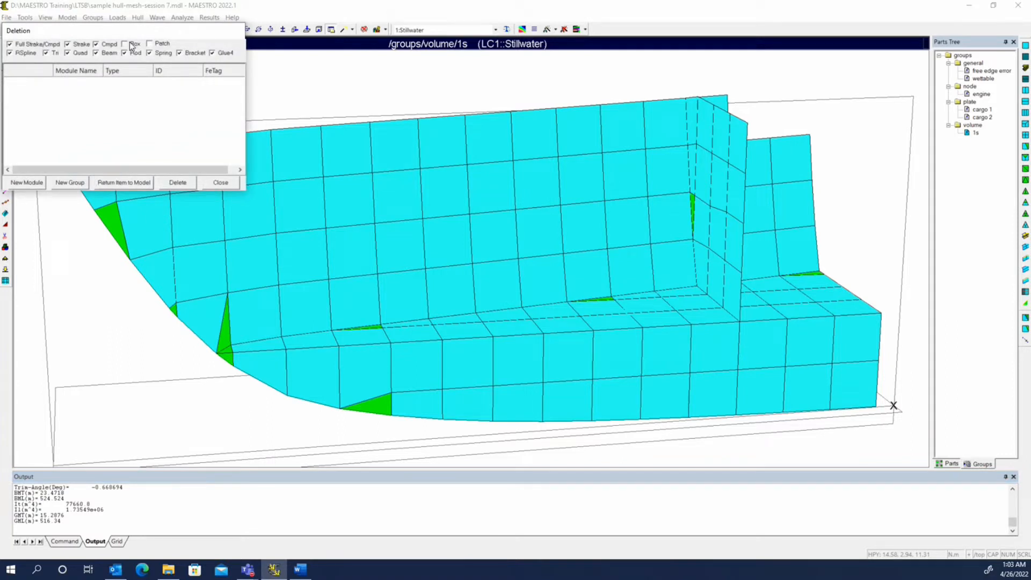
left_click(126, 43)
scroll(419, 216, "down", 4)
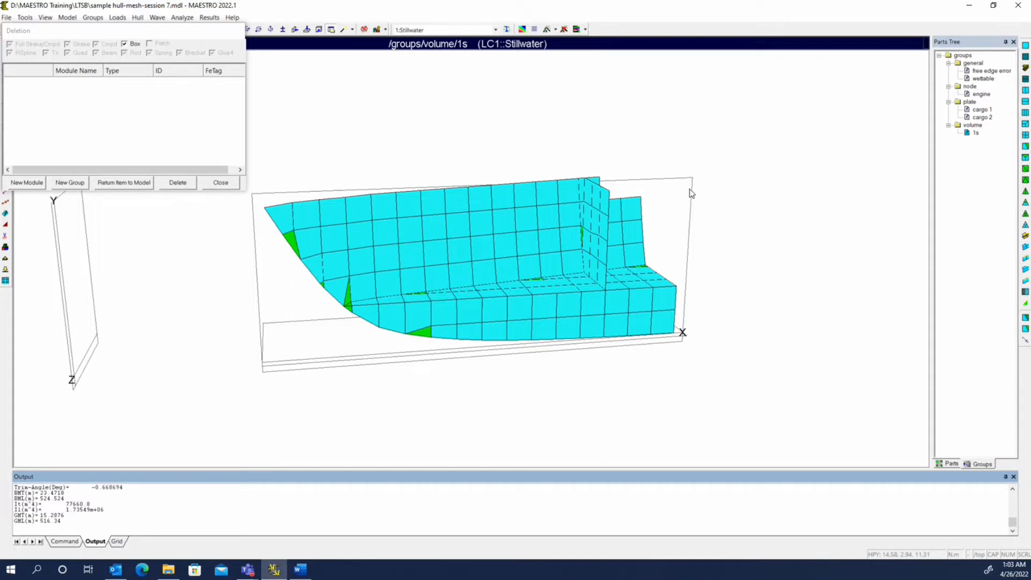
left_click_drag(669, 159, 354, 258)
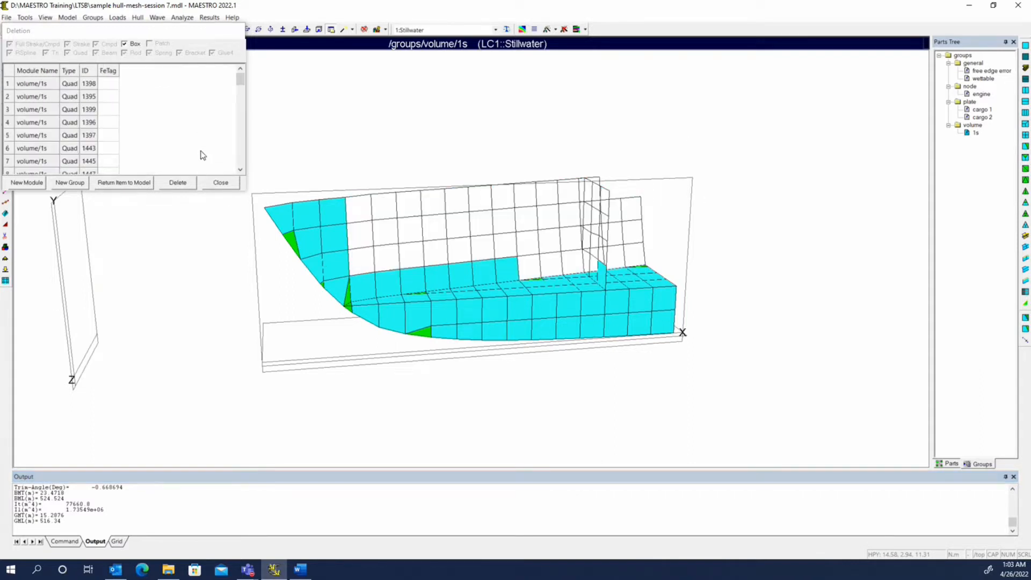
left_click_drag(367, 182, 277, 294)
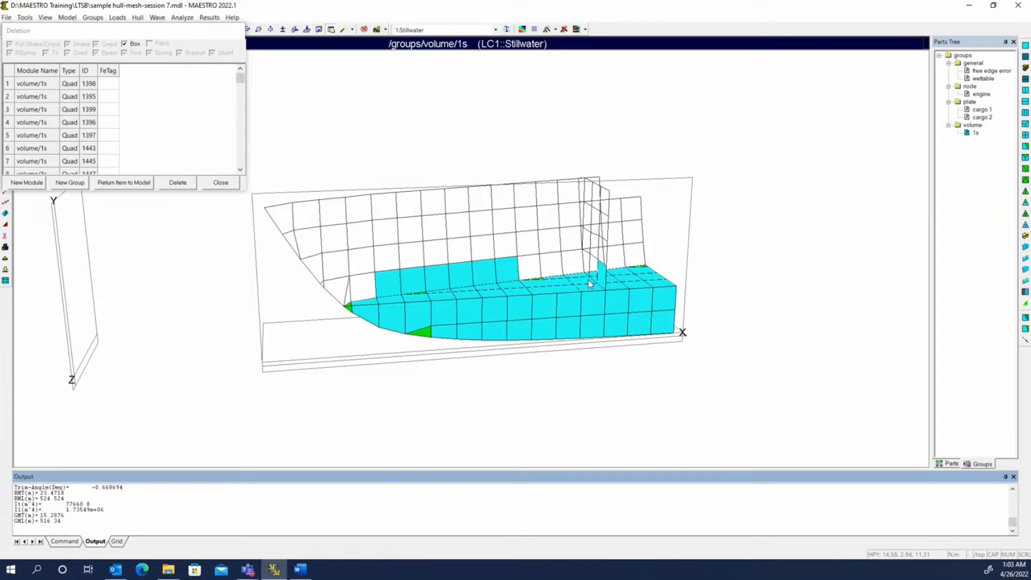
middle_click_drag(603, 357, 689, 304)
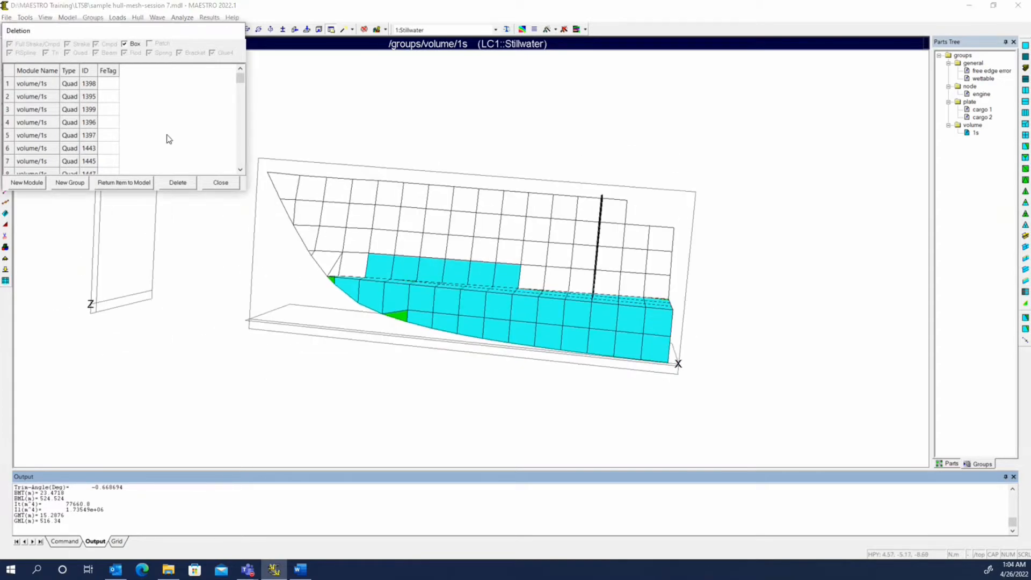
left_click_drag(710, 270, 611, 370)
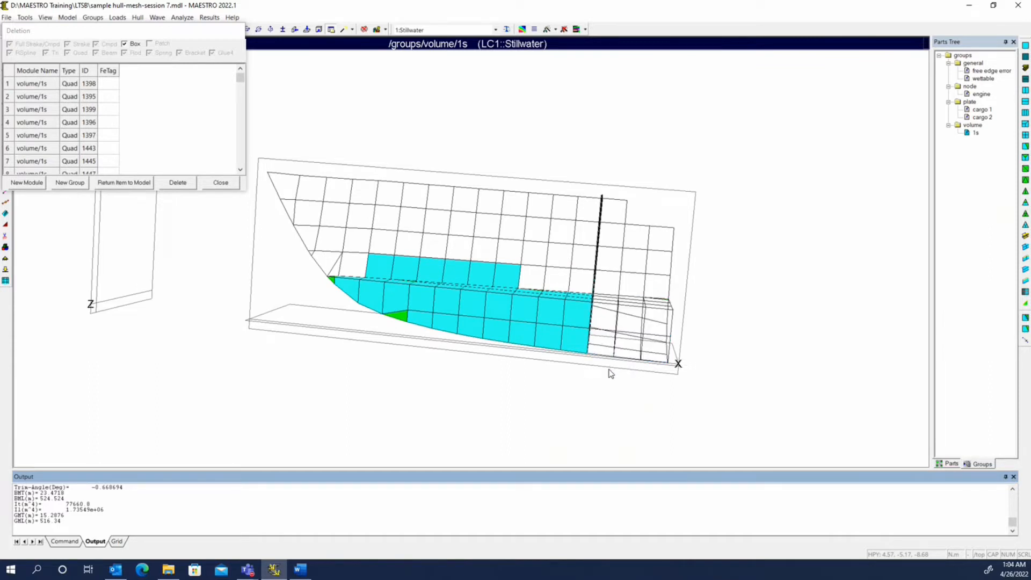
left_click(178, 183)
left_click(138, 137)
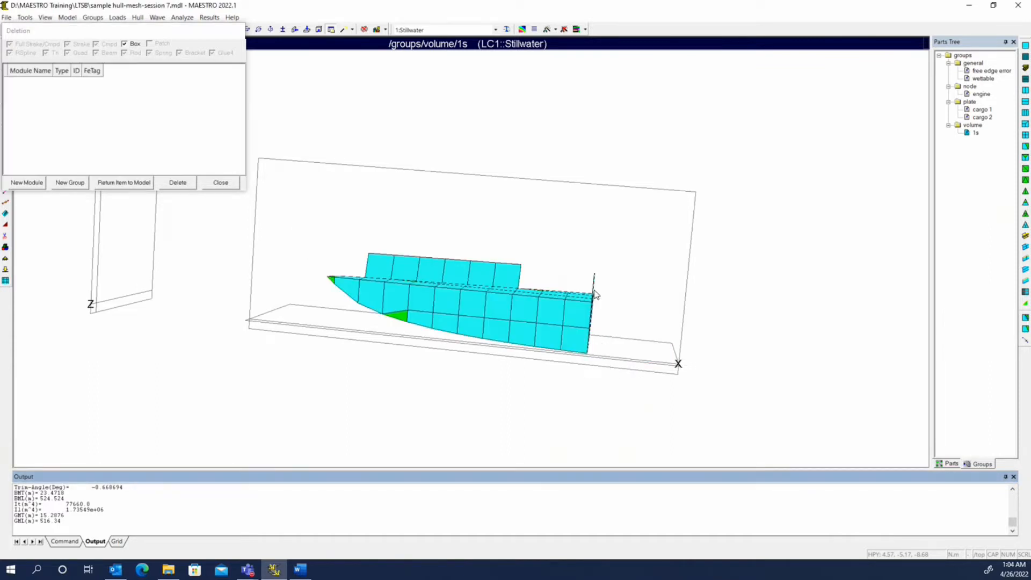
middle_click_drag(467, 311, 520, 306)
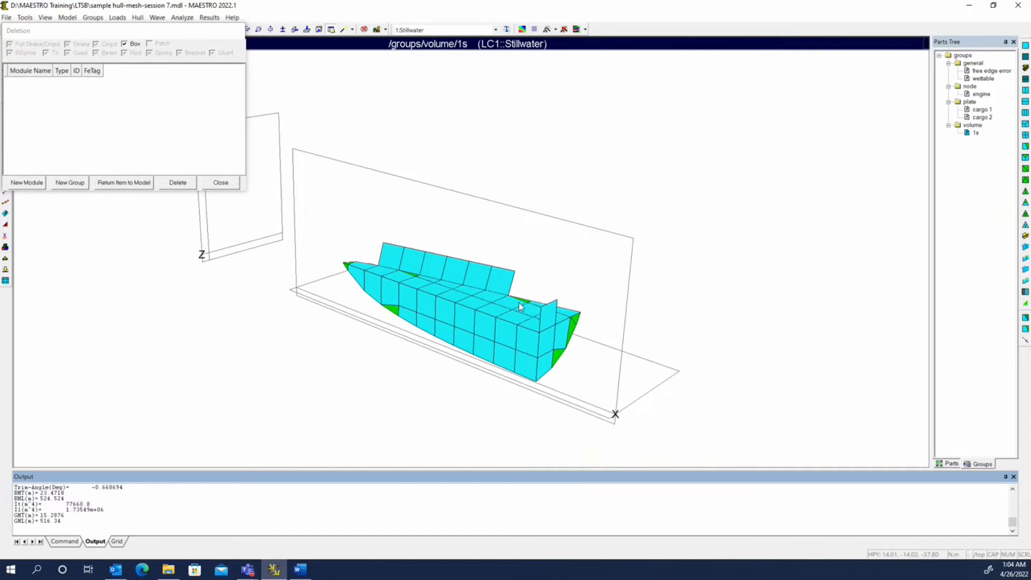
Finish deleting elements and display group 1s with shrunken elements to examine its shell for internal elements.
left_click(220, 183)
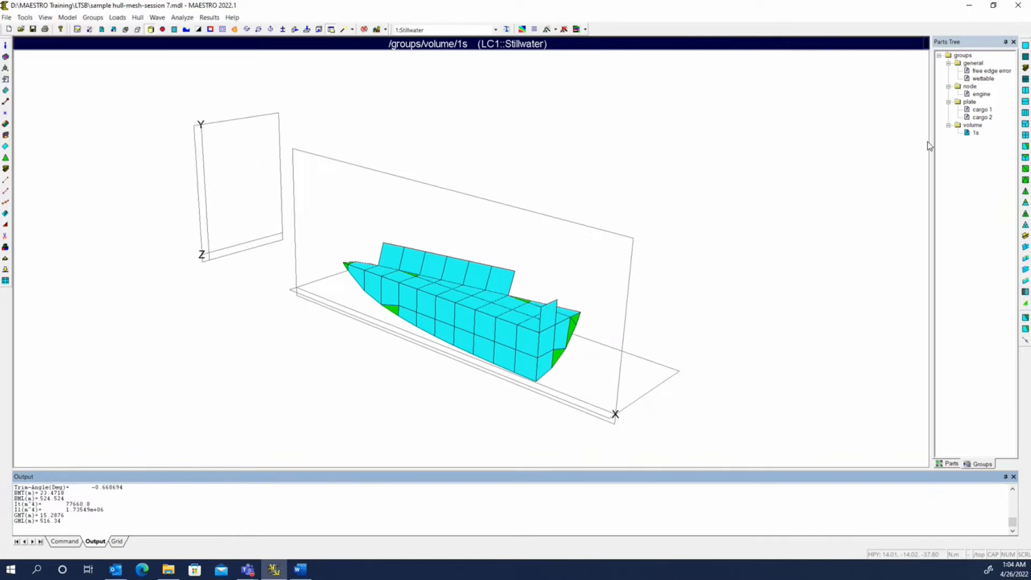
left_click(970, 134)
right_click(970, 133)
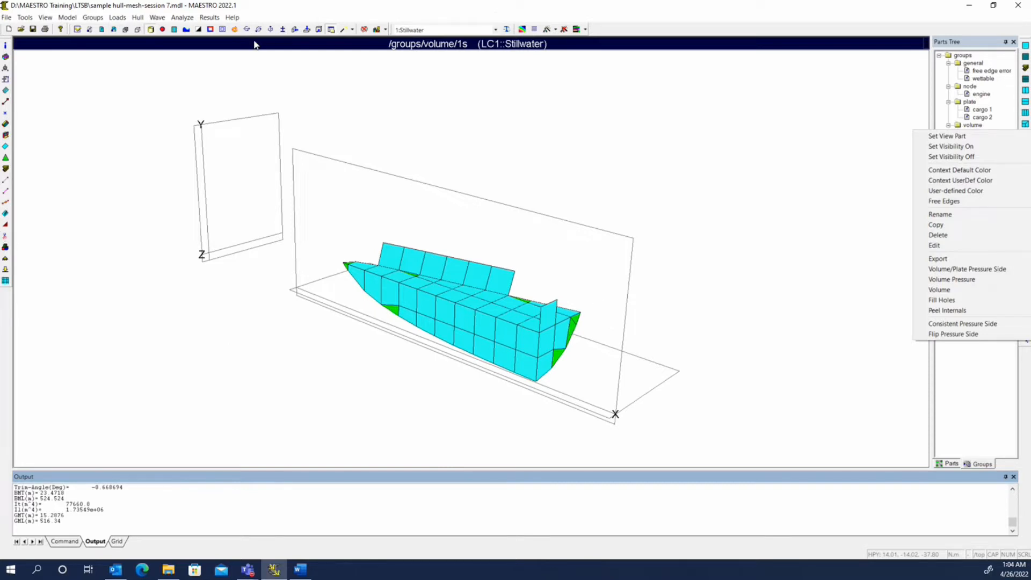
left_click(220, 47)
left_click(222, 30)
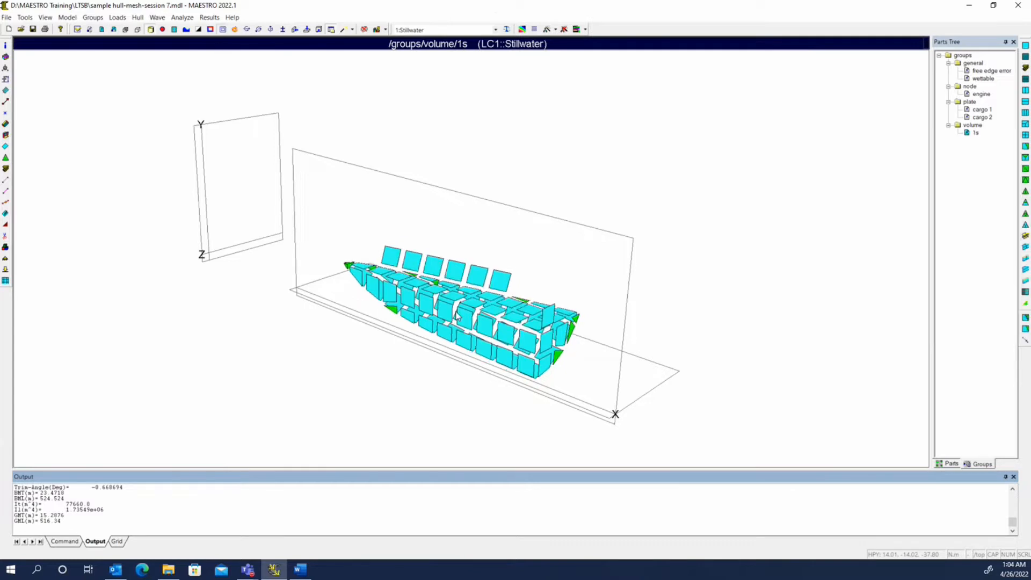
mouse_move(474, 335)
middle_mouse_down()
mouse_move(510, 343)
mouse_move(489, 337)
middle_mouse_up()
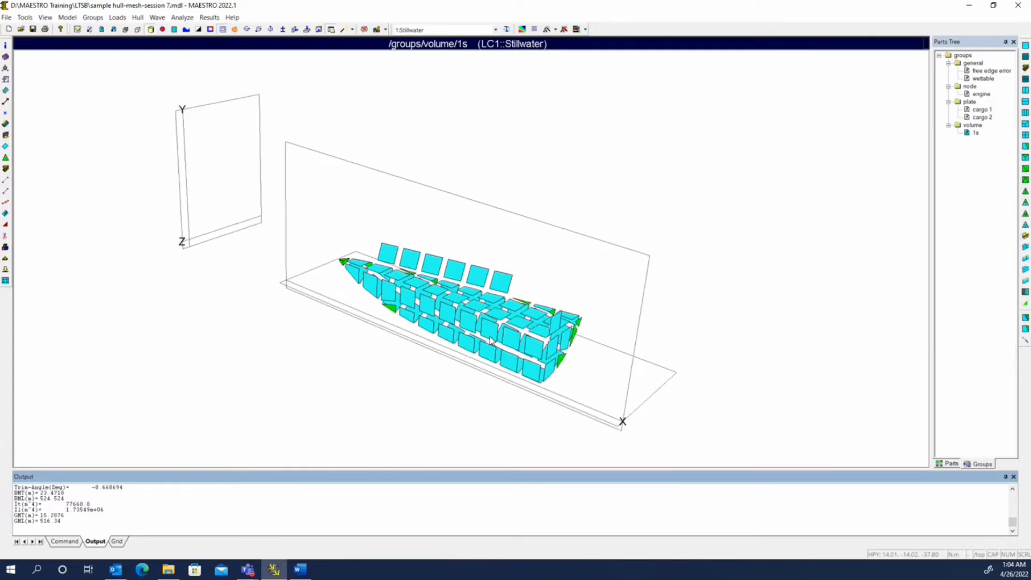
Pick a side shell quad of group 1s in the Deletion tool, return it to the model and close the tool.
left_click(6, 235)
left_click_drag(100, 25, 163, 173)
left_click(187, 191)
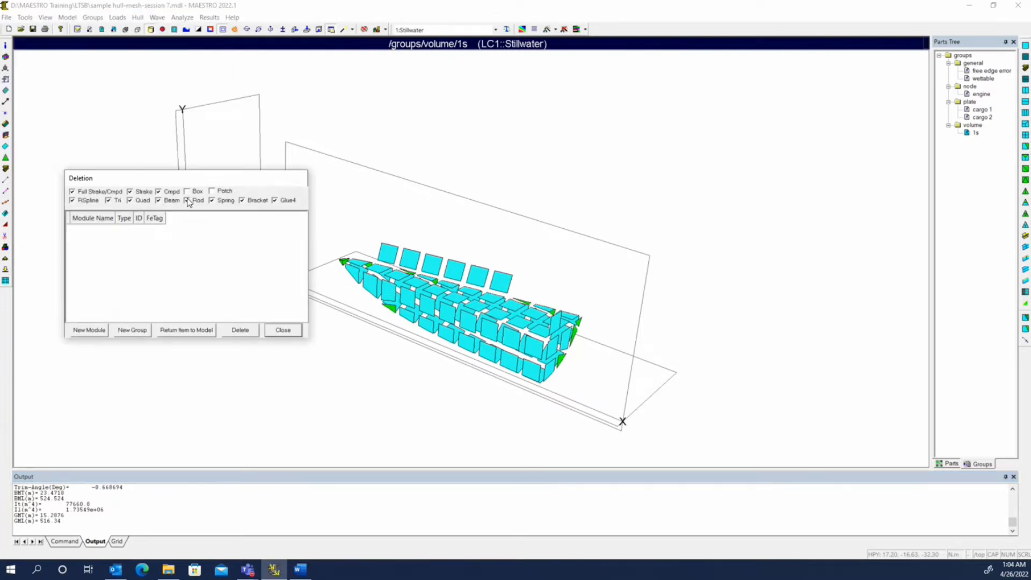
left_click(511, 340)
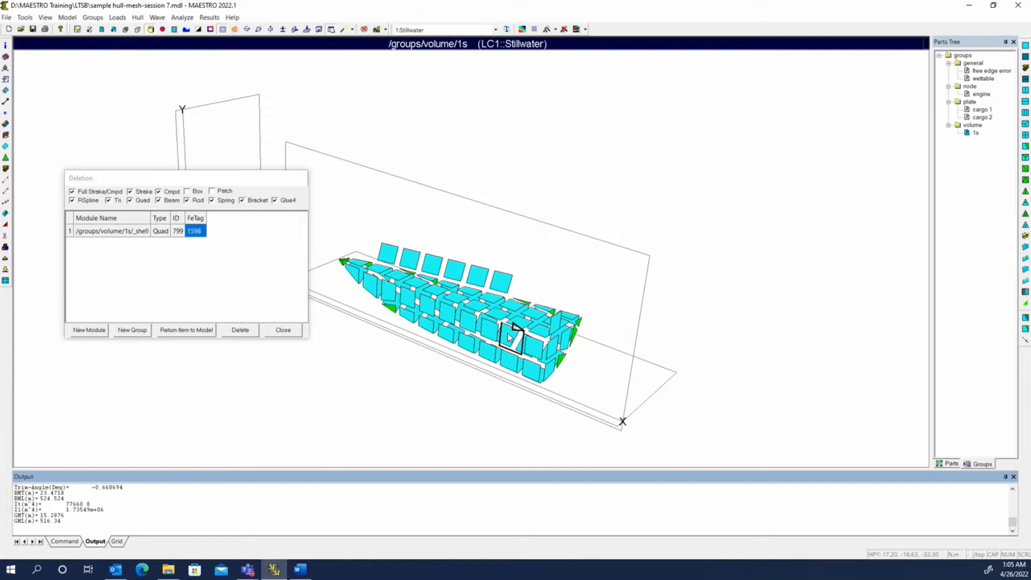
left_click(93, 233)
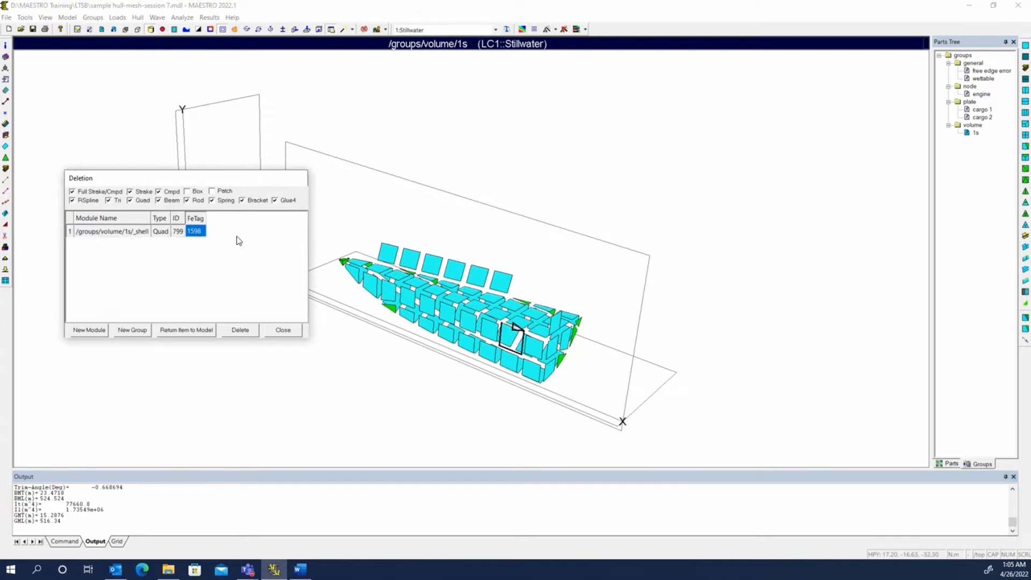
left_click(179, 330)
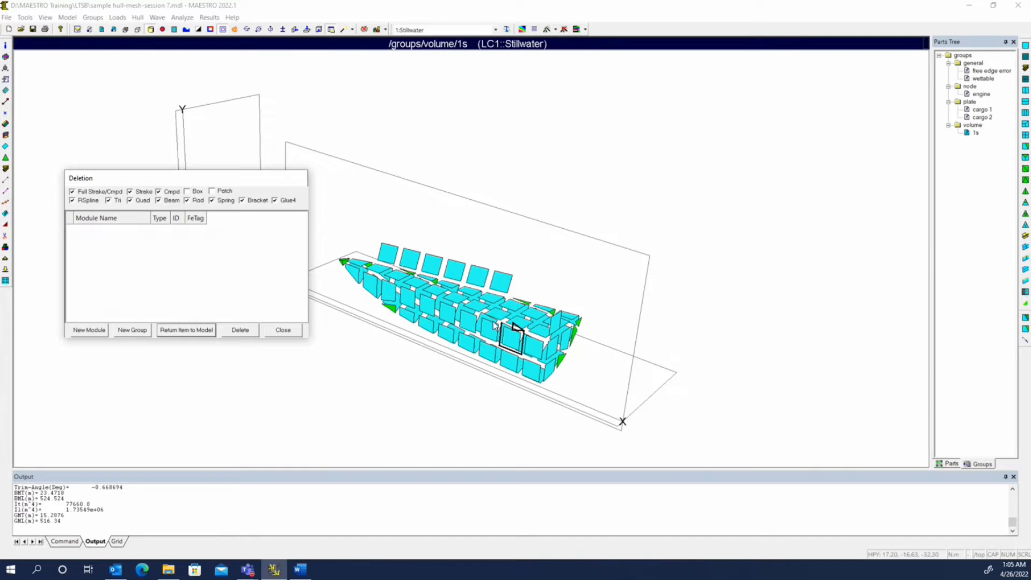
left_click(283, 331)
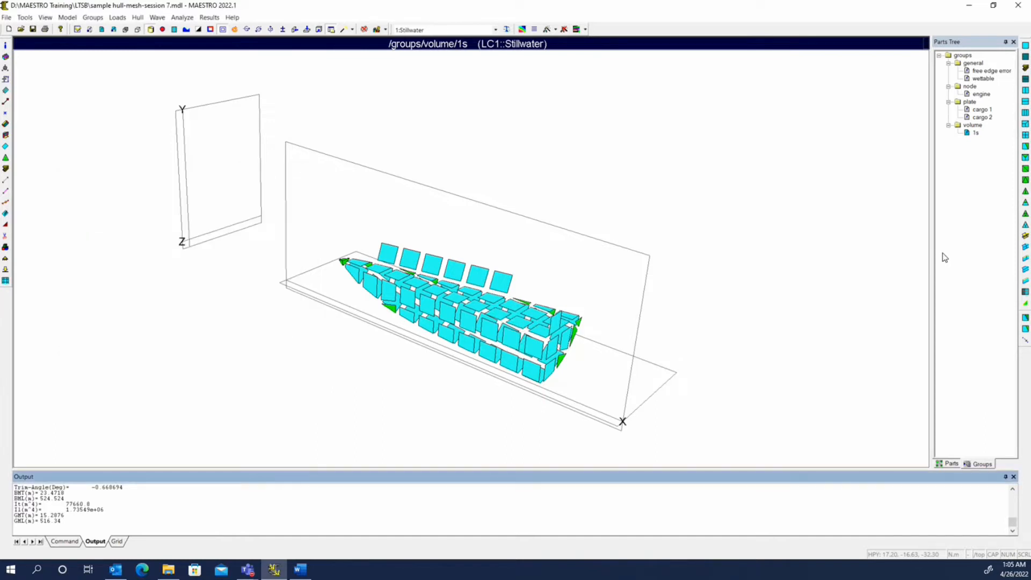
Restore the full-size element display and peel the internal elements from volume group 1s.
left_click(222, 30)
right_click(974, 132)
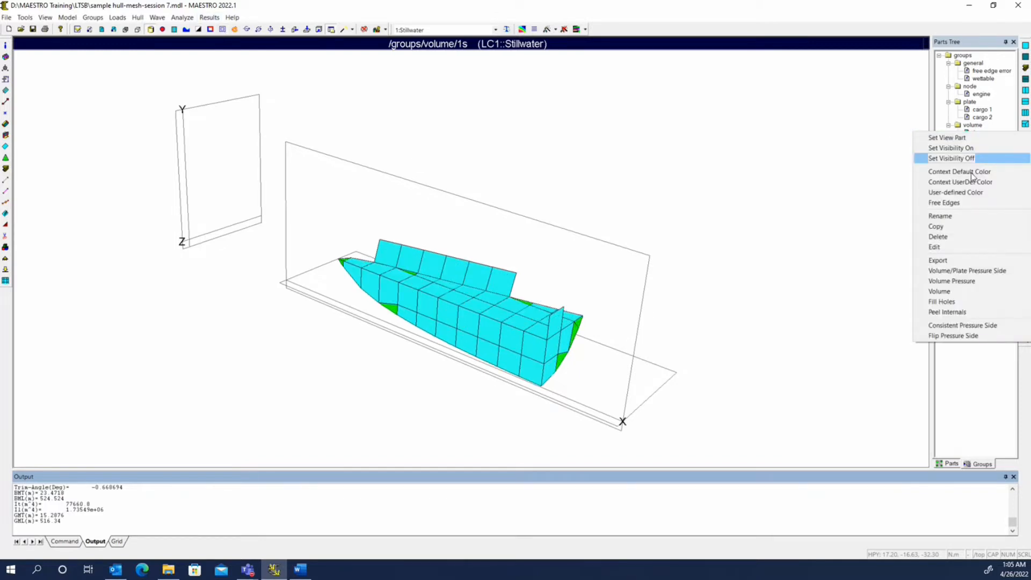
left_click(981, 312)
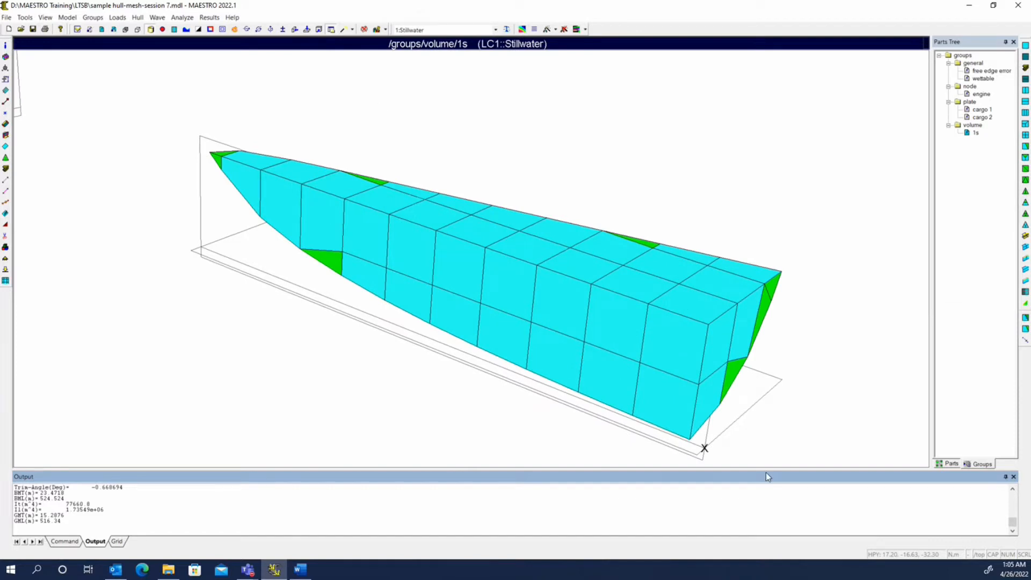
Inspect the peeled shell of group 1s from several angles, with and without shrunken elements.
scroll(435, 298, "down", 3)
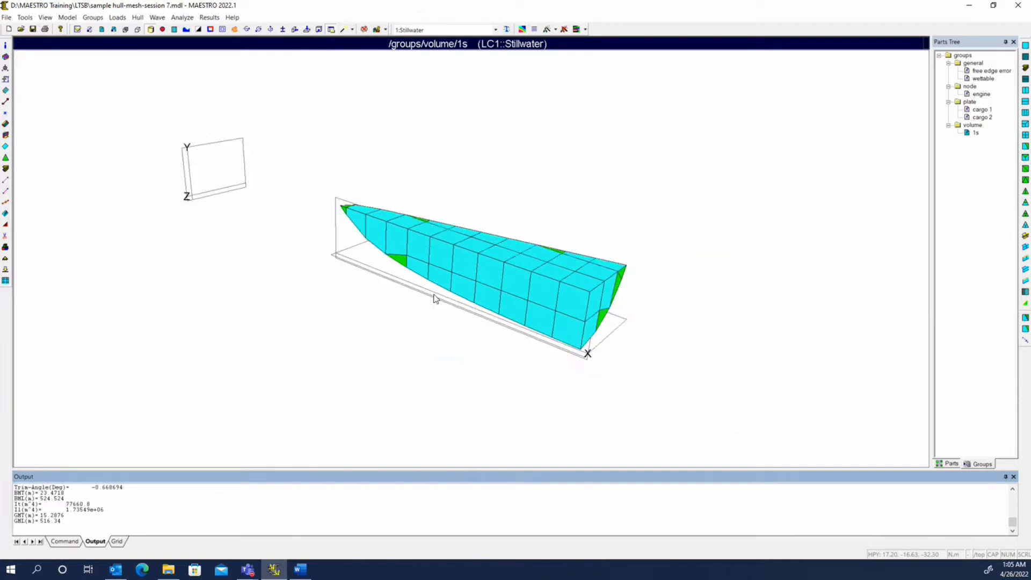
middle_click_drag(595, 279, 547, 263)
left_click(223, 30)
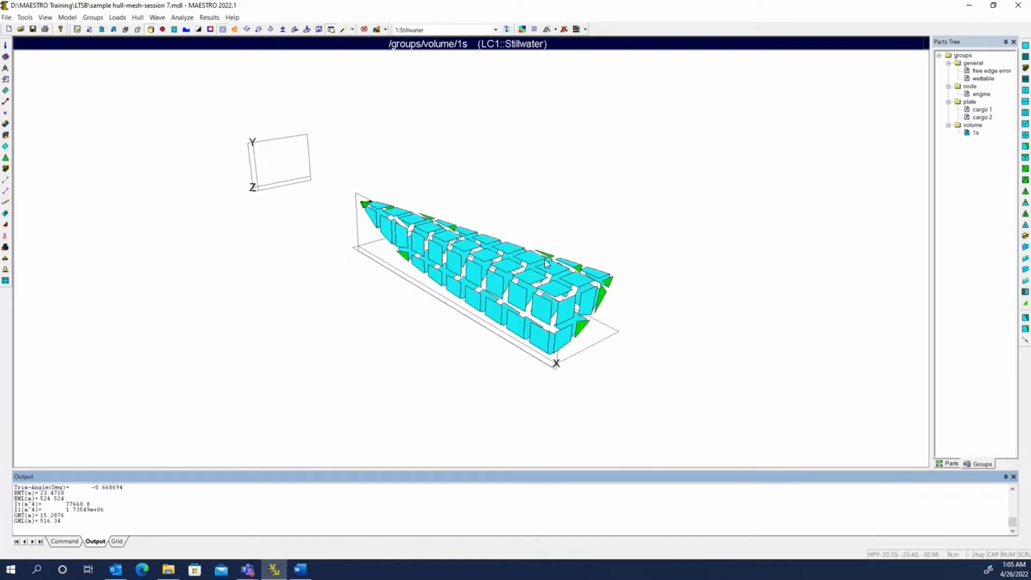
middle_click_drag(545, 263, 576, 249)
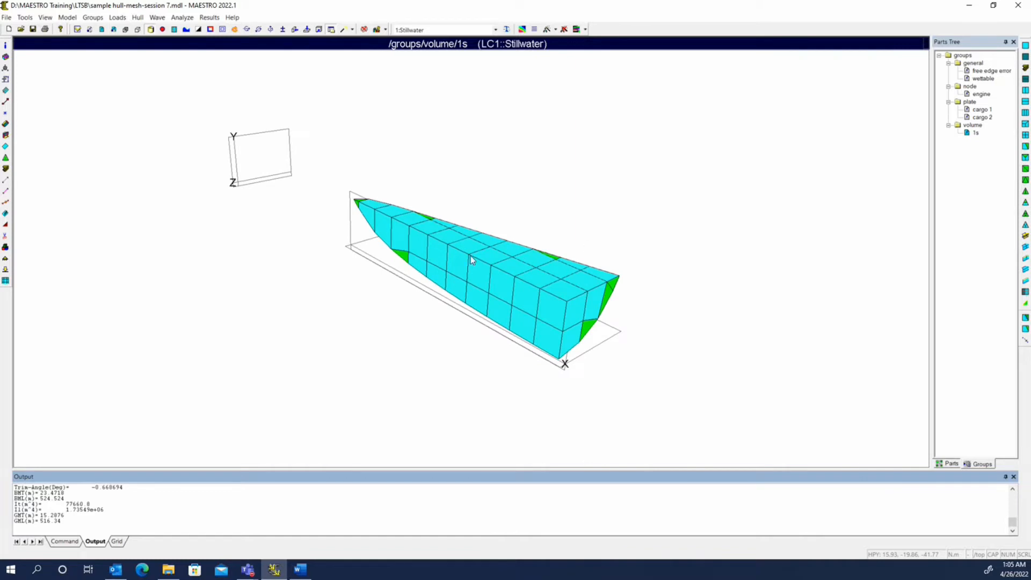
middle_click_drag(162, 171, 684, 210)
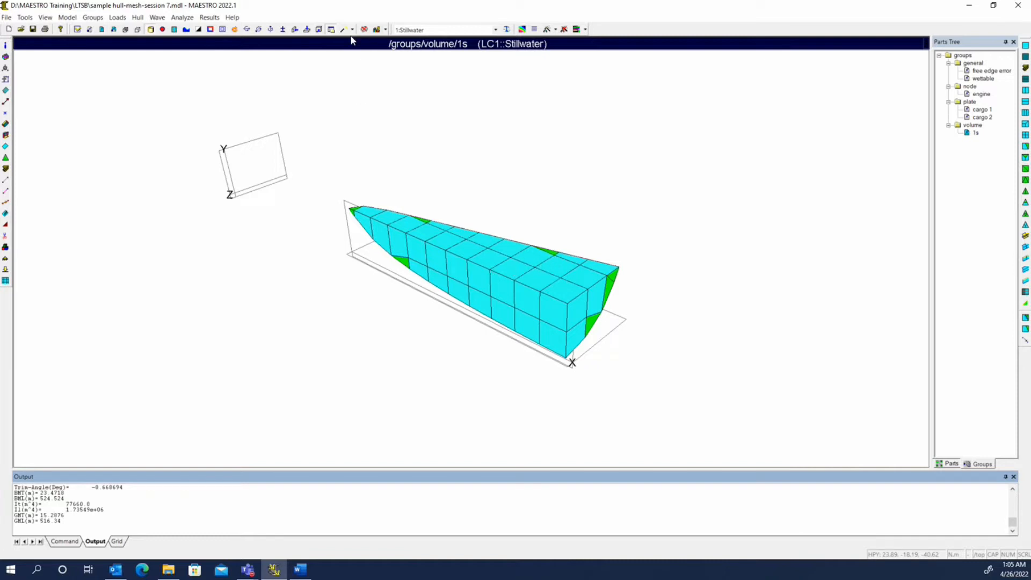
Delete one quad in the tank top of group 1s near its aft bulkhead to leave a hole.
left_click(6, 247)
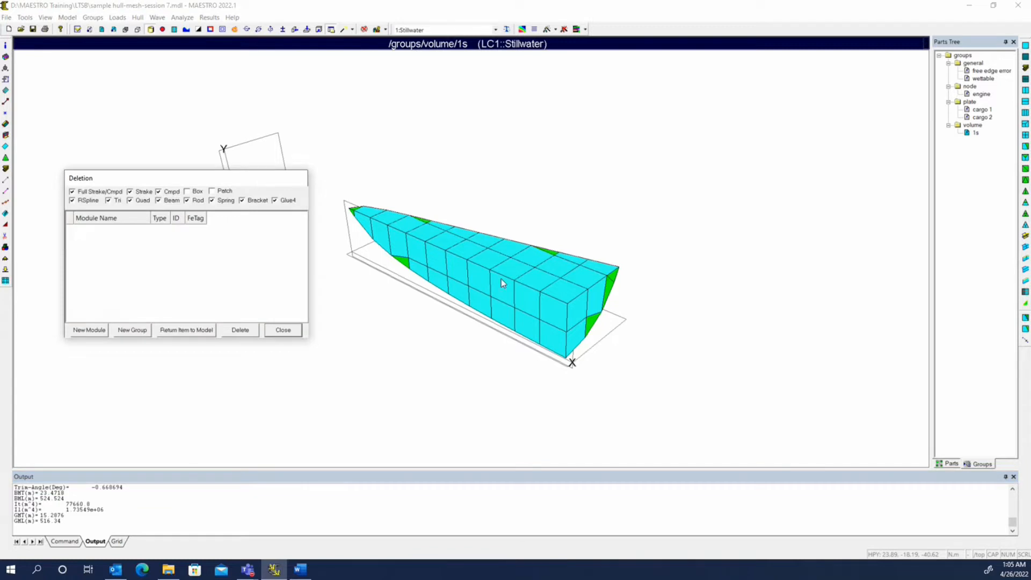
left_click(537, 279)
left_click(236, 329)
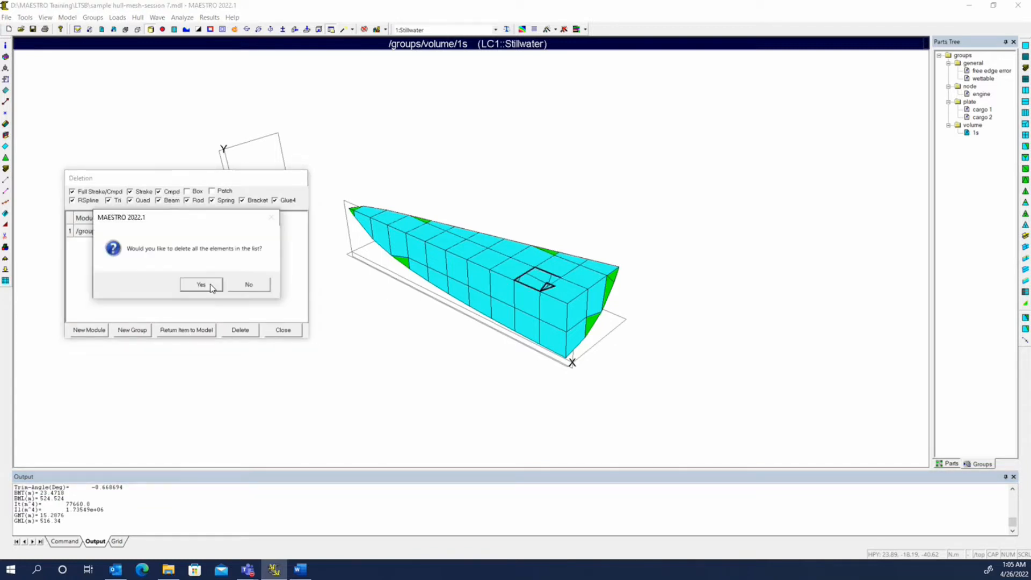
left_click(202, 283)
left_click(275, 332)
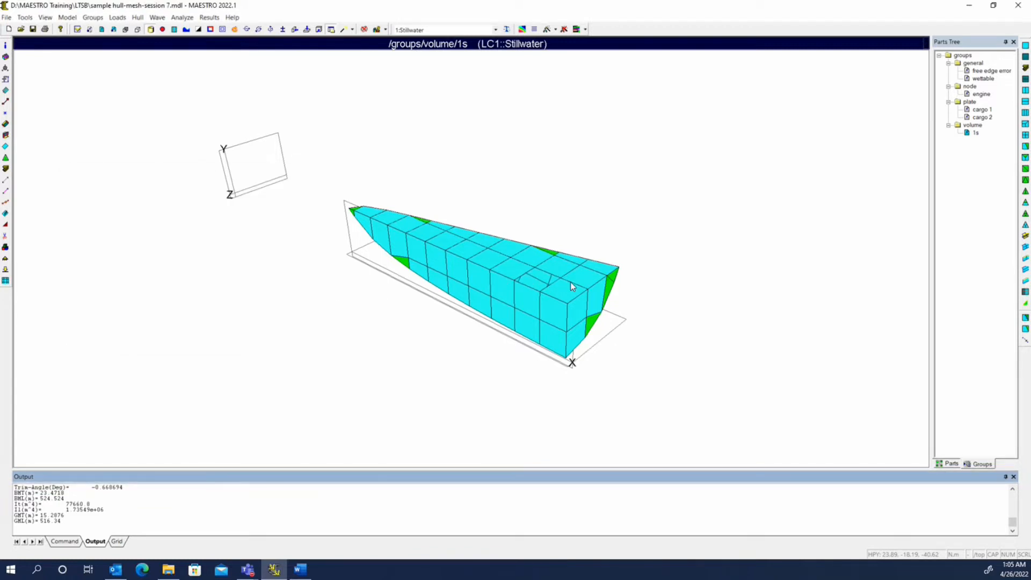
mouse_move(570, 282)
middle_mouse_down()
mouse_move(514, 340)
mouse_move(533, 297)
mouse_move(566, 268)
middle_mouse_up()
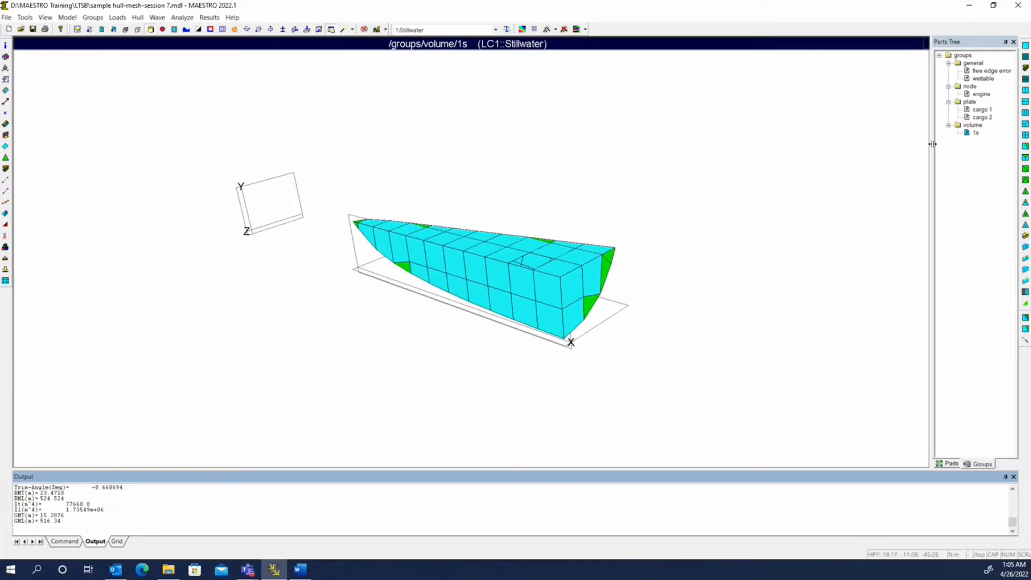
Fill the hole in the tank top of volume group 1s with the Fill Holes command.
right_click(975, 134)
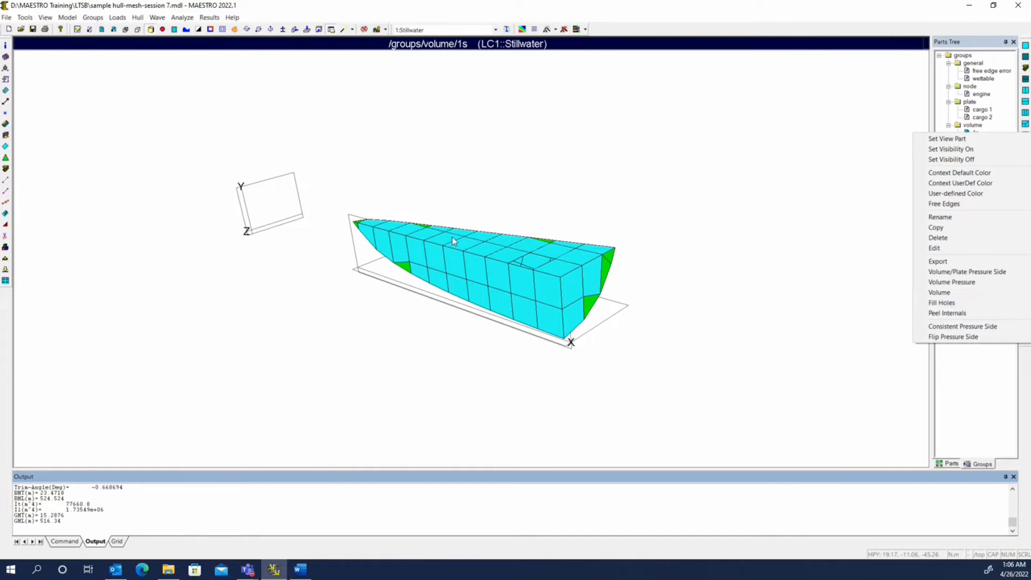
left_click(939, 303)
scroll(568, 289, "up", 3)
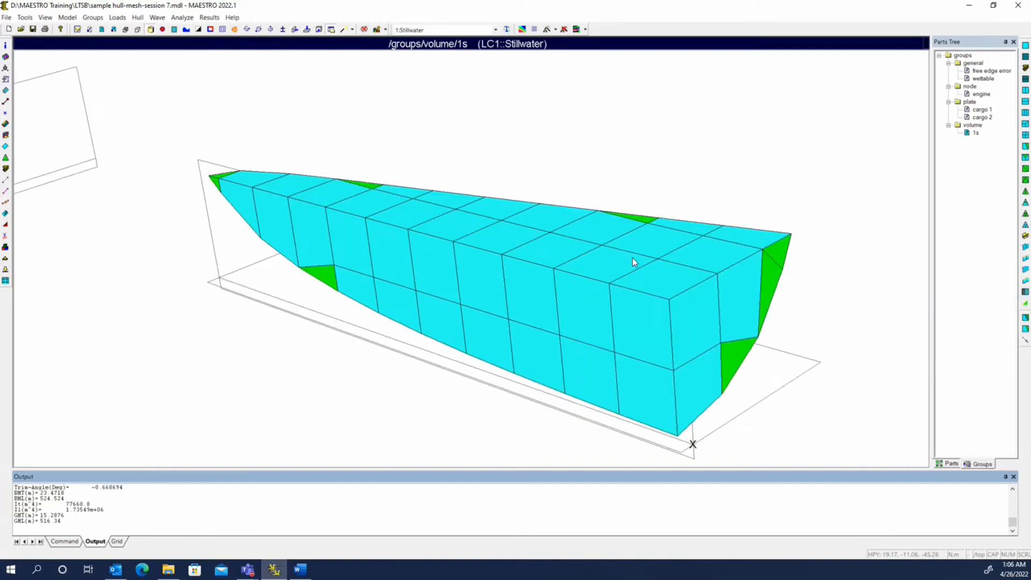
middle_click_drag(588, 280, 562, 268)
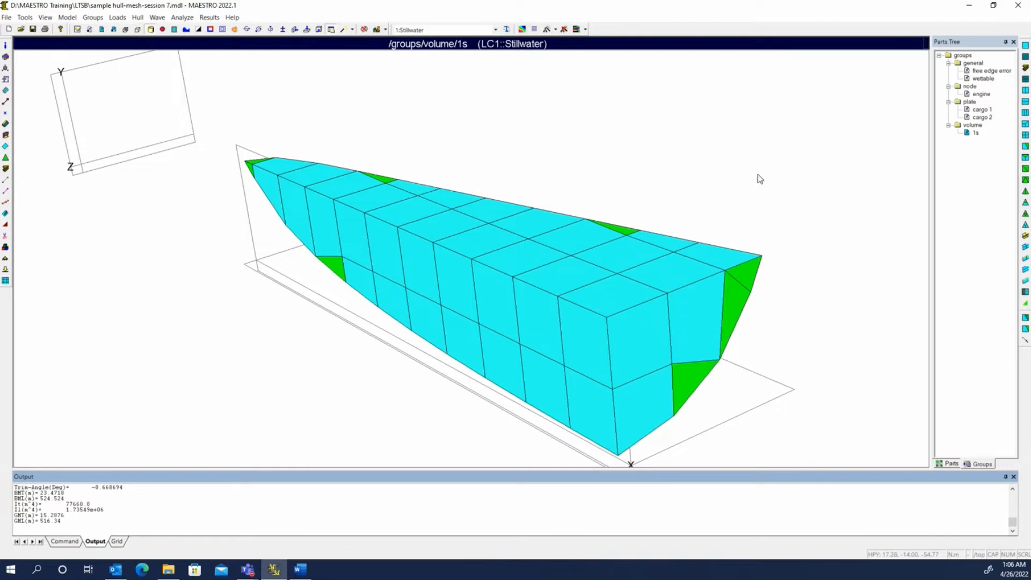
Check the closed shell of group 1s in shrunken element display, then restore the full-size display.
left_click(223, 30)
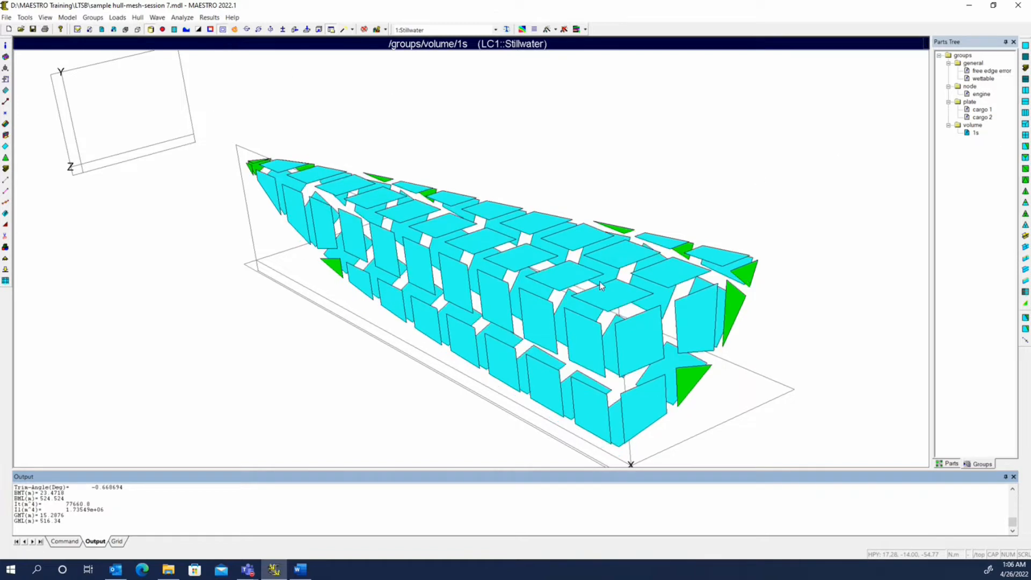
mouse_move(599, 282)
middle_mouse_down()
mouse_move(525, 282)
mouse_move(543, 269)
middle_mouse_up()
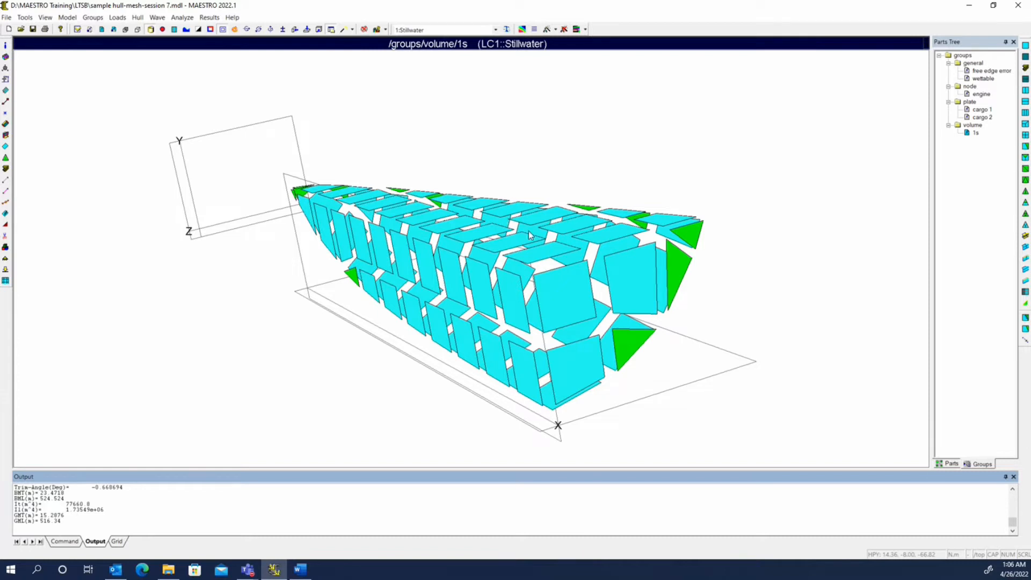
left_click(223, 30)
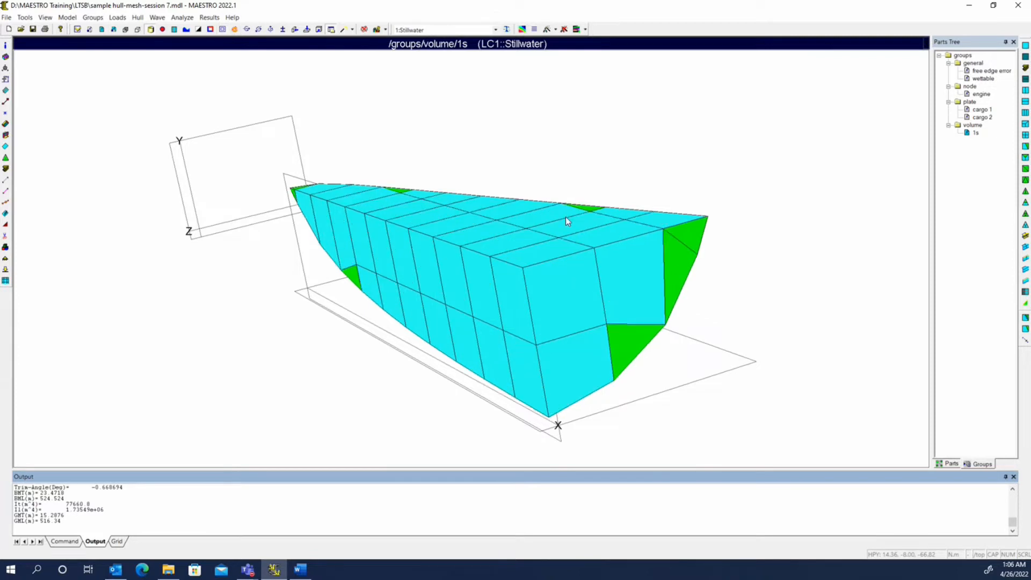
middle_click_drag(463, 202, 486, 204)
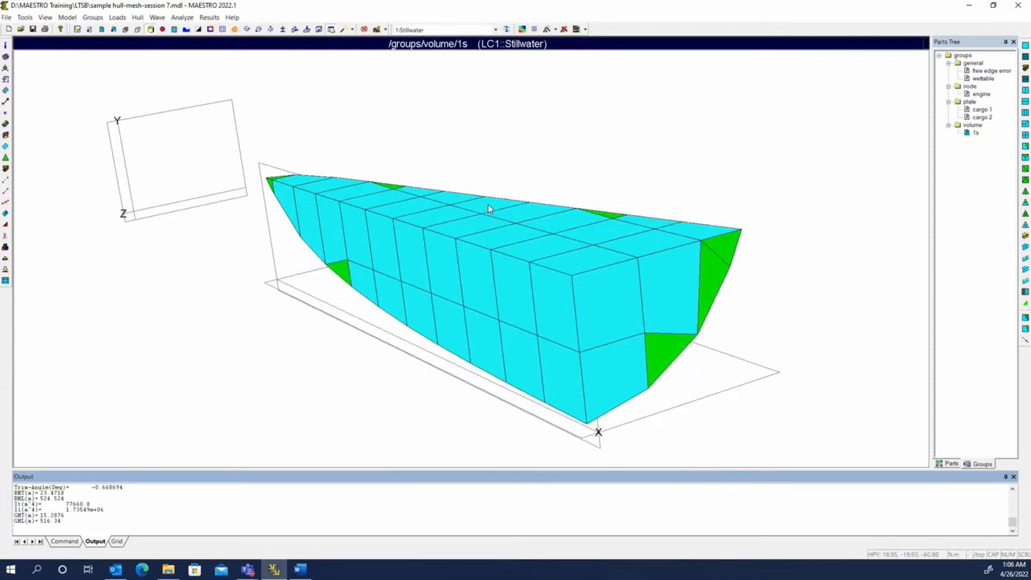
View the volume/plate pressure side of group 1s, then return to the element type display.
right_click(973, 134)
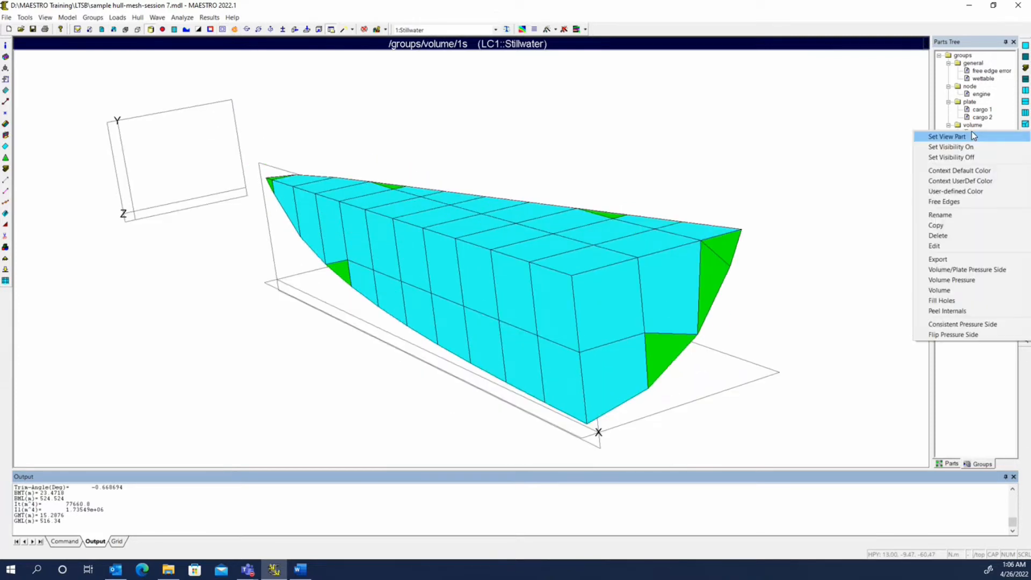
left_click(961, 269)
right_click(444, 125)
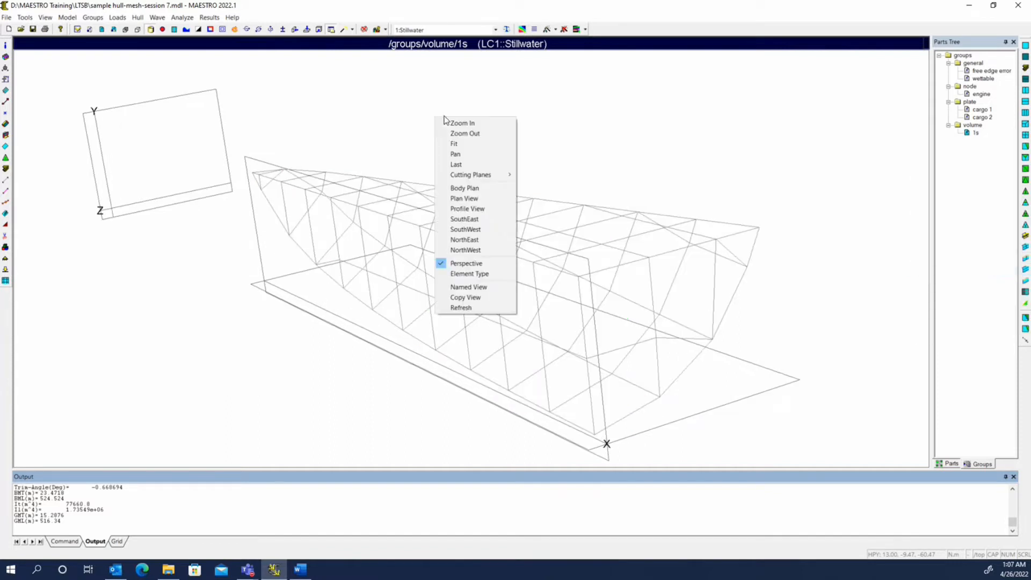
left_click(489, 278)
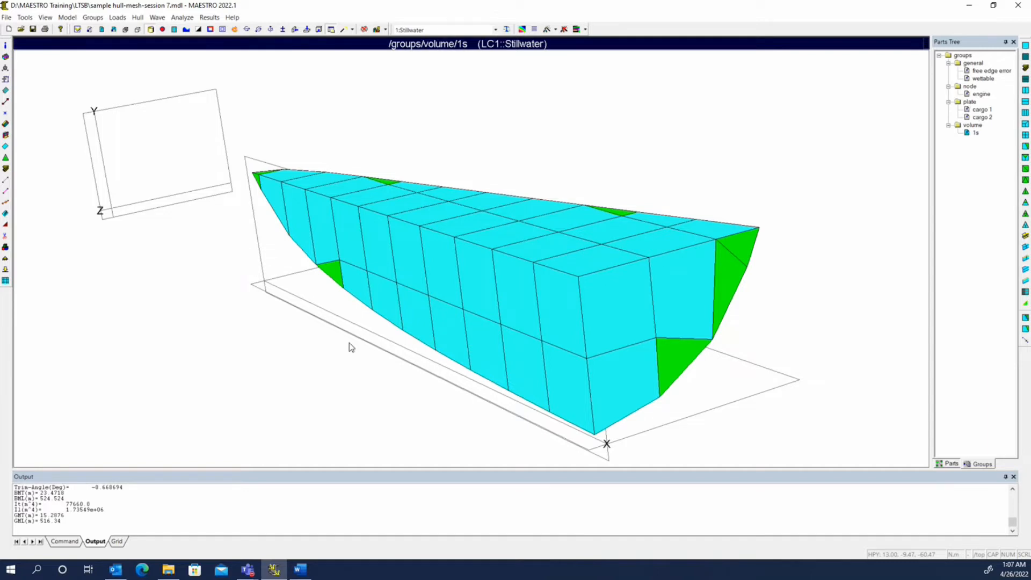
right_click(971, 134)
left_click(851, 161)
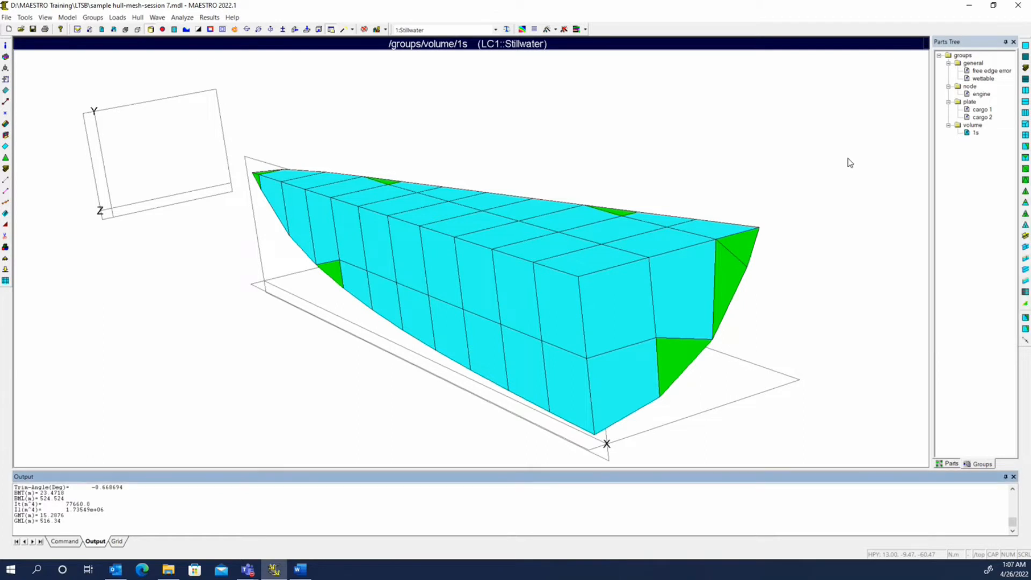
Renumber the FE-Tags of all nodes and elements and switch the tree from groups to model parts.
left_click(25, 17)
left_click(74, 121)
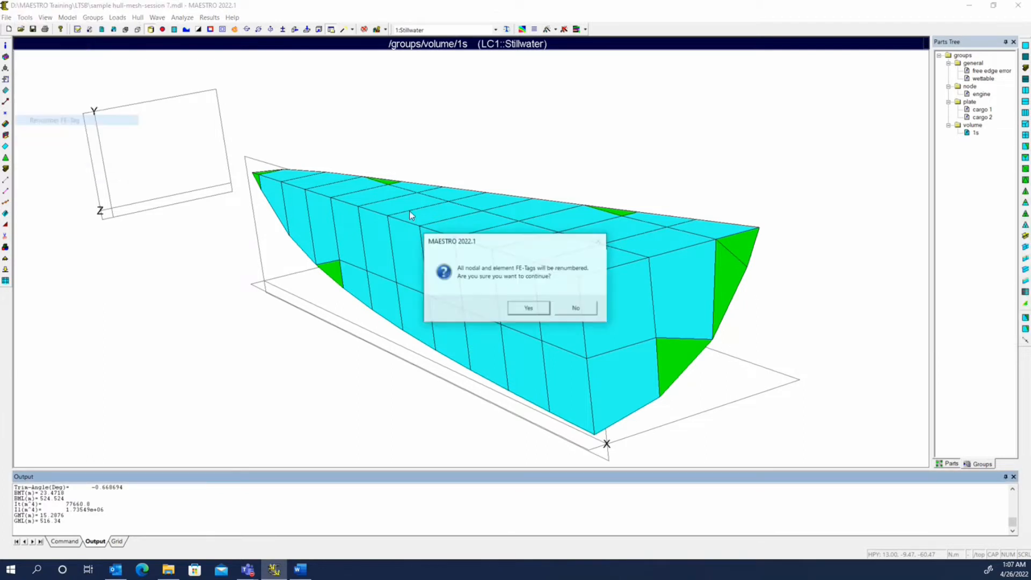
key("Return")
left_click(949, 463)
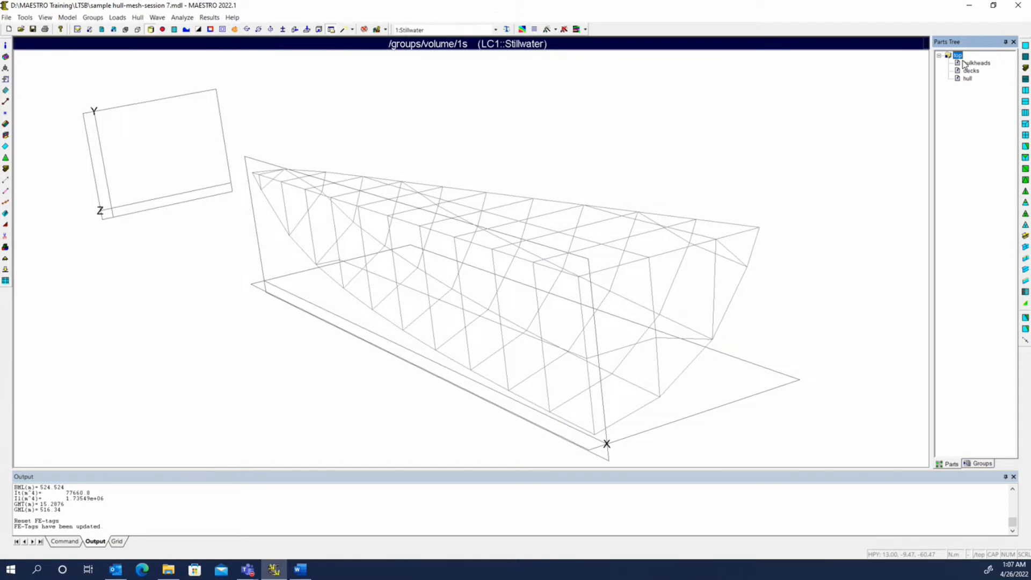
Save the model under the new name "sample hull-mesh-session 8" in the LTSB folder.
left_click(6, 17)
left_click(33, 67)
left_click(161, 253)
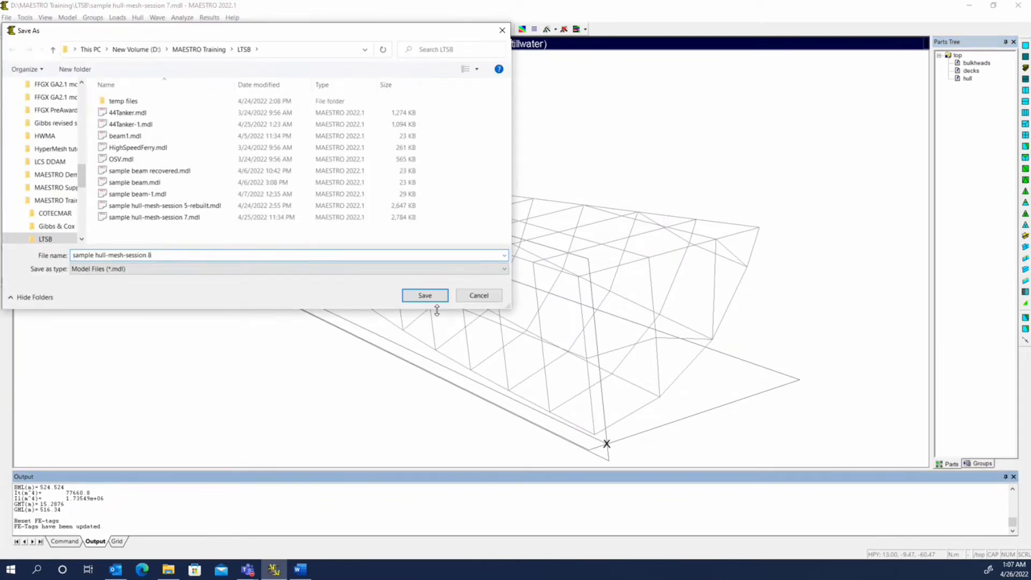
left_click(425, 296)
Reopen the saved model "sample hull-mesh-session 8.mdl" from the LTSB folder.
left_click(7, 17)
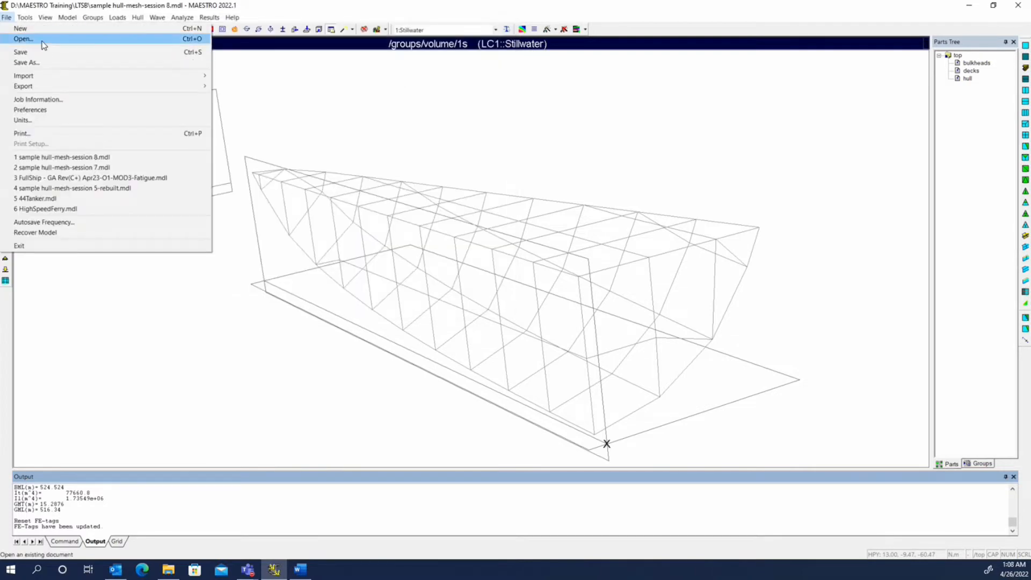
left_click(43, 39)
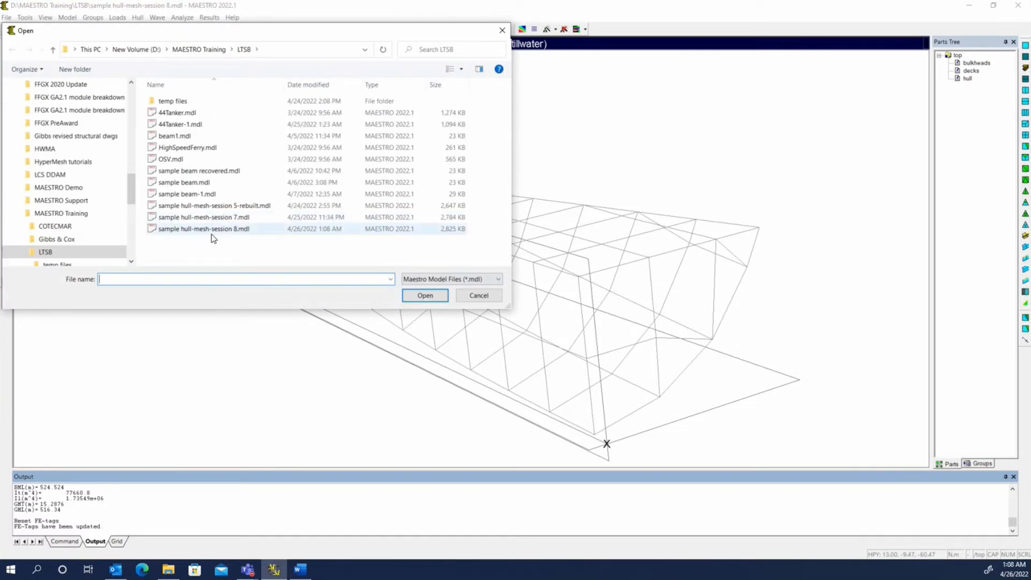
left_click(209, 229)
left_click(425, 295)
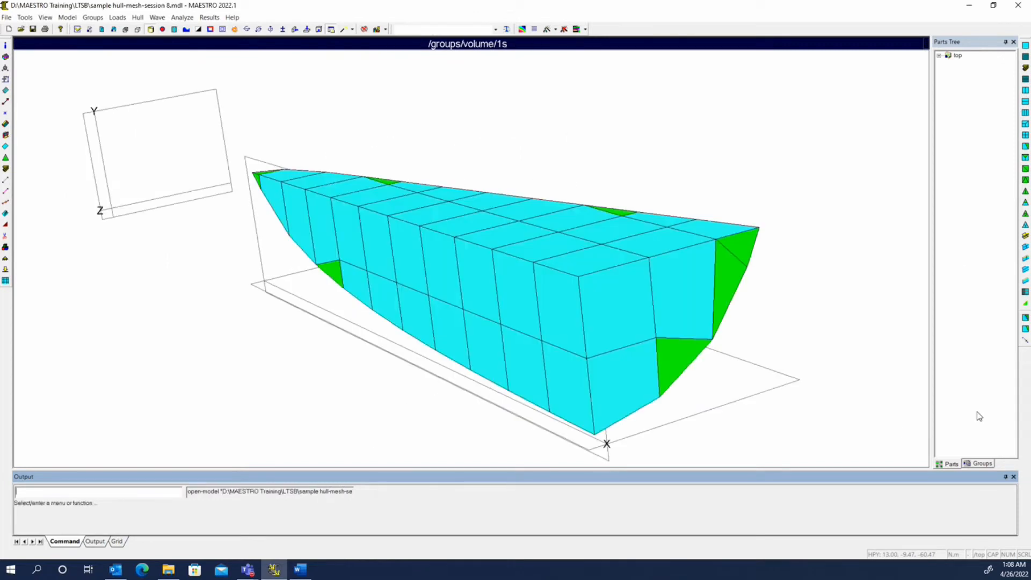
List the volume groups in the tree and view the volume/plate pressure side of group 1s.
left_click(980, 463)
left_click(938, 56)
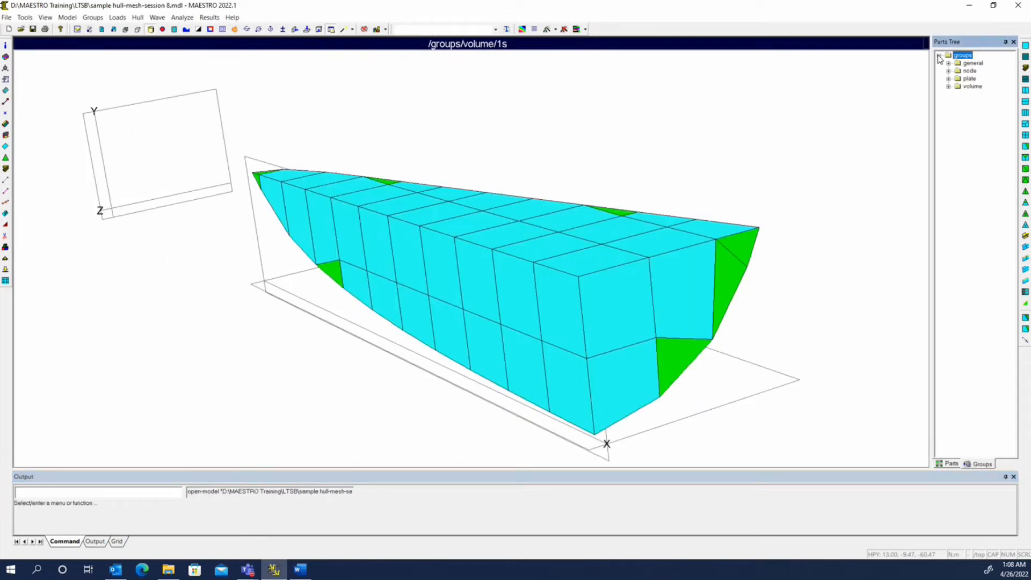
left_click(949, 86)
right_click(969, 92)
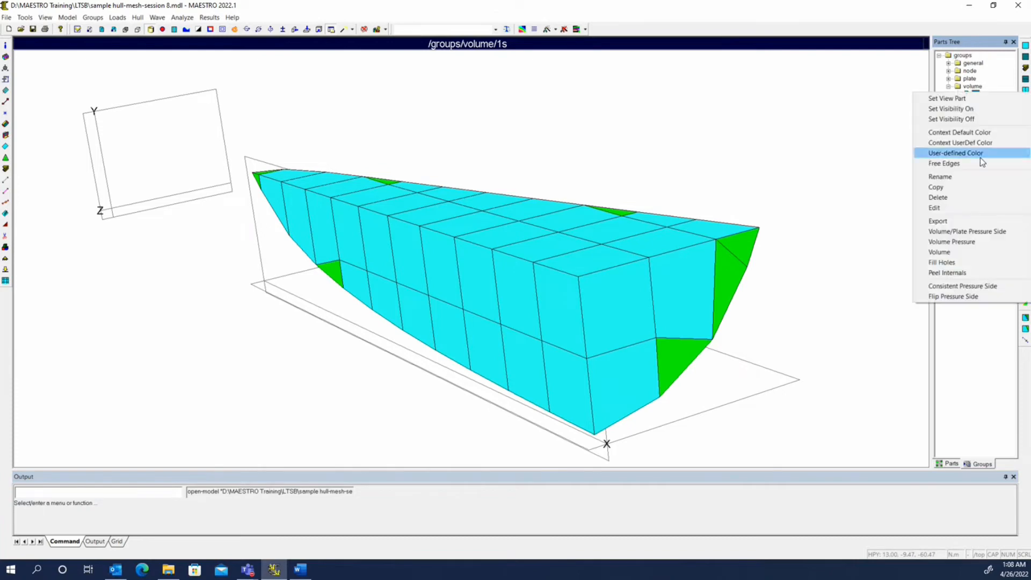
left_click(957, 231)
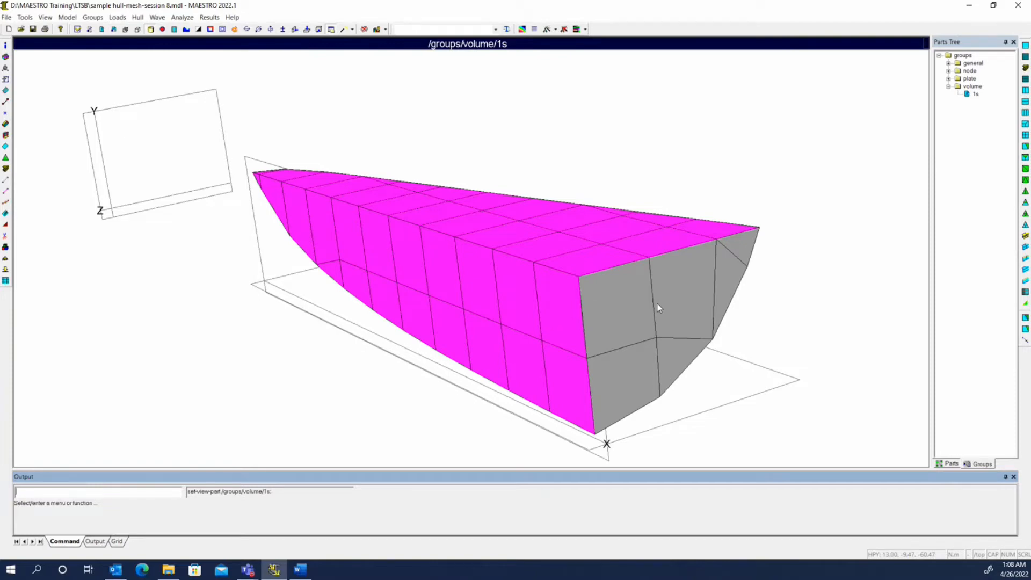
middle_click_drag(656, 304, 583, 281)
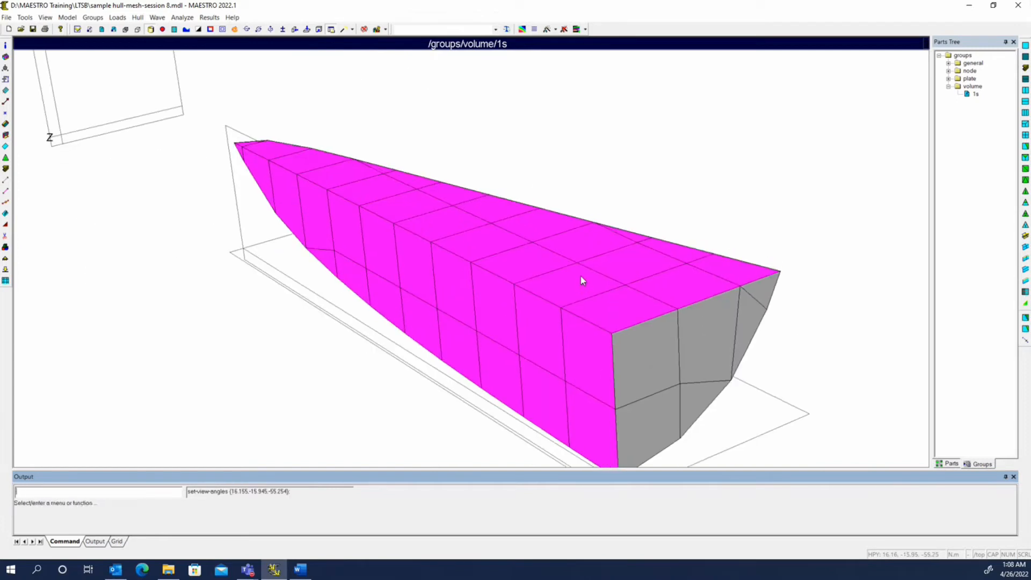
Make volume group 1s the current view part and apply a consistent pressure side to all its plates.
right_click(975, 95)
left_click(967, 99)
right_click(975, 94)
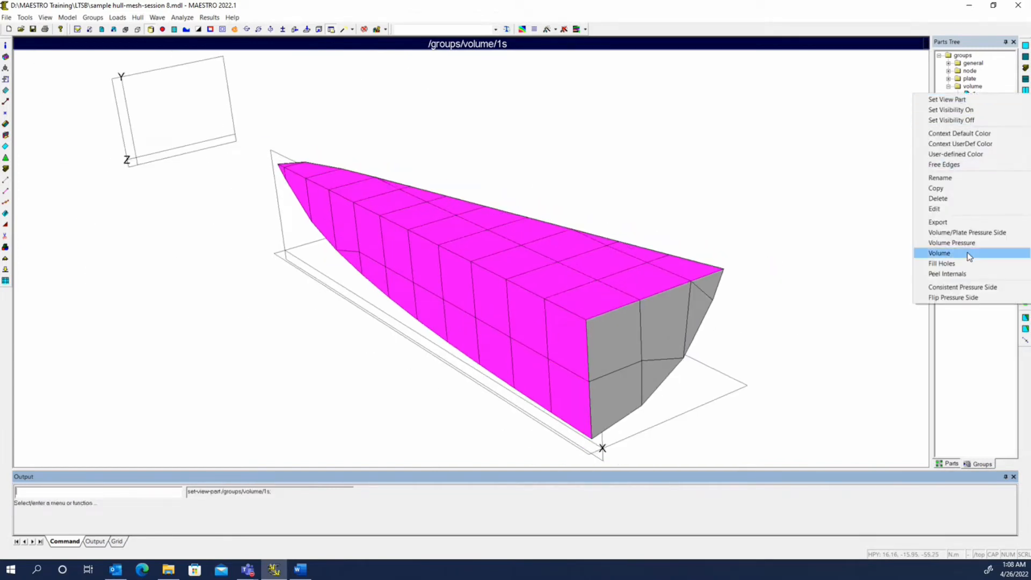
left_click(974, 288)
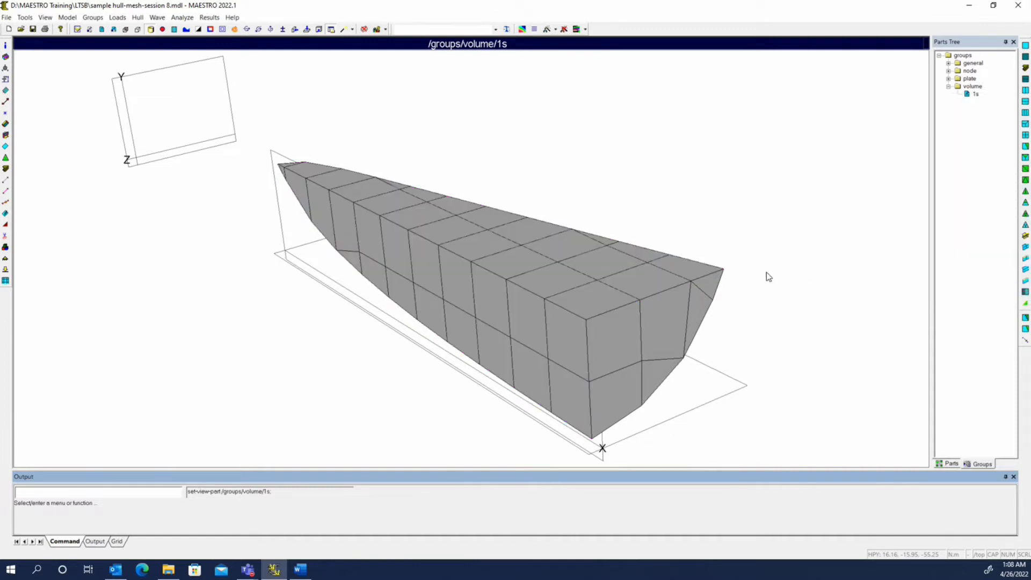
mouse_move(689, 291)
middle_mouse_down()
mouse_move(566, 212)
mouse_move(585, 254)
mouse_move(673, 301)
mouse_move(672, 289)
middle_mouse_up()
middle_click_drag(353, 221, 644, 258)
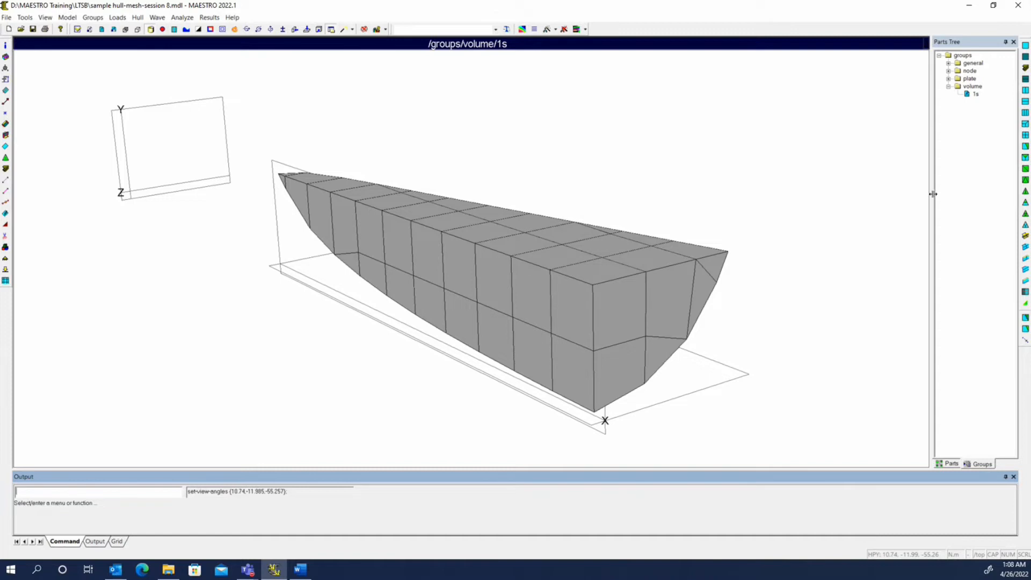
Flip the pressure side of group 1s and flip it back again.
right_click(974, 94)
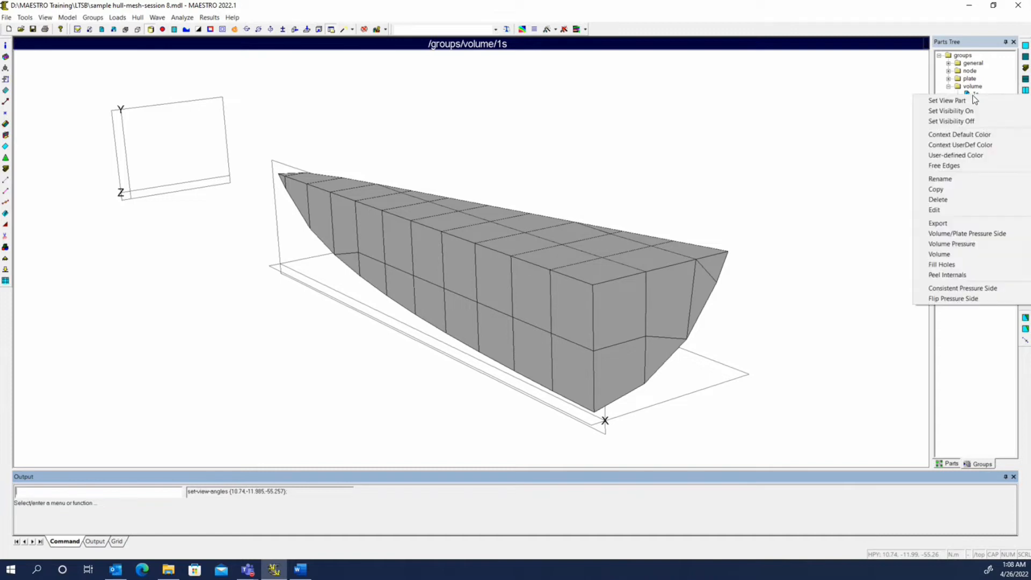
left_click(977, 299)
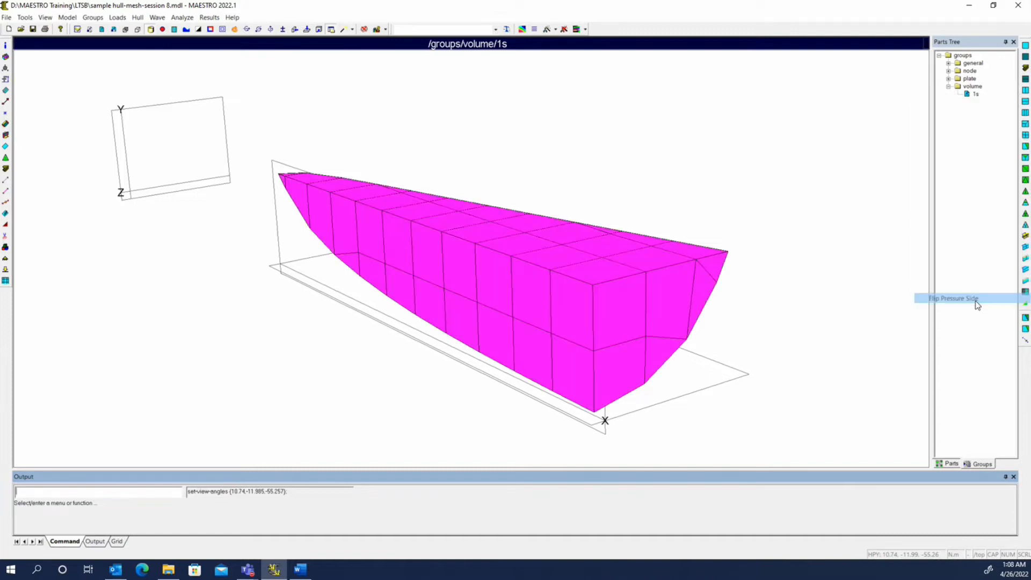
right_click(966, 96)
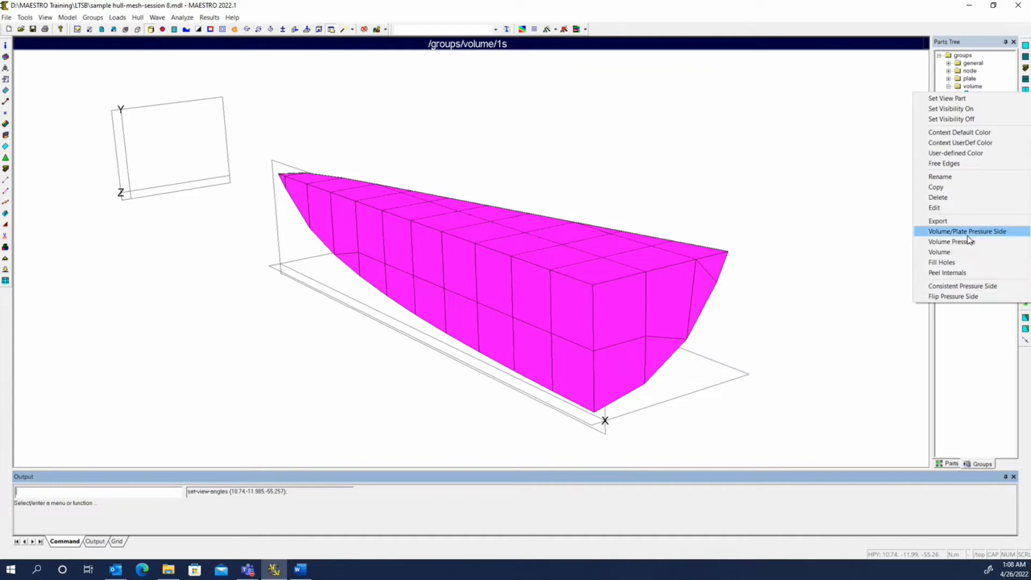
left_click(957, 297)
Inspect the pressure sides around group 1s, also in shrunken element display, and restore the full-size elements.
middle_click_drag(442, 156, 315, 169)
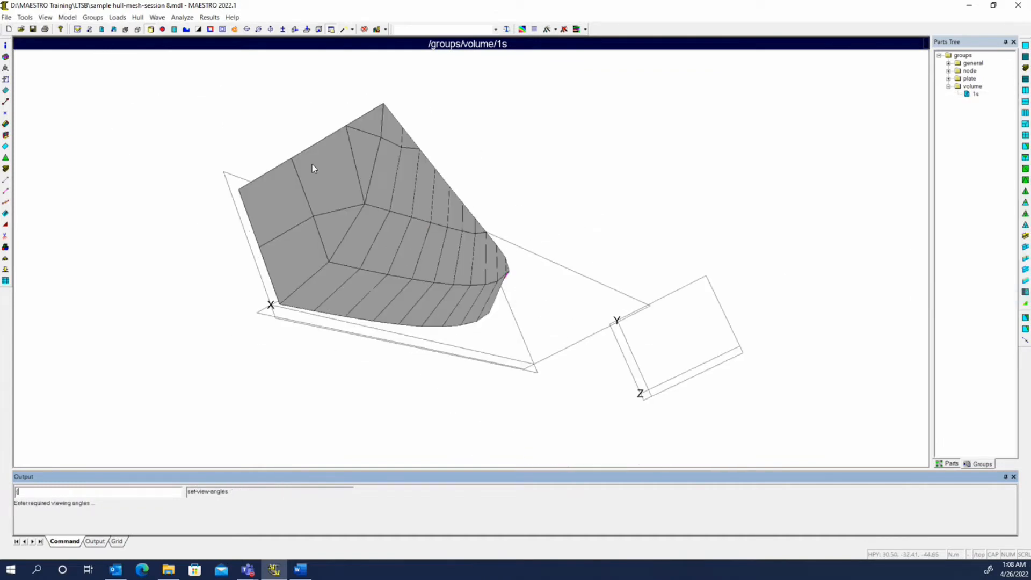
mouse_move(426, 221)
middle_mouse_down()
mouse_move(365, 222)
mouse_move(407, 224)
middle_mouse_up()
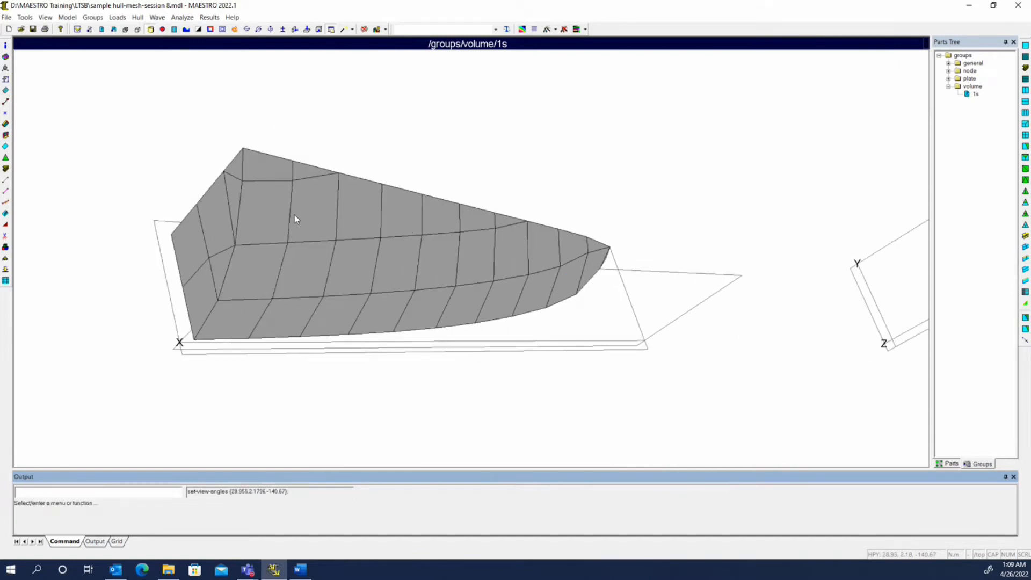
middle_click_drag(323, 224, 519, 232)
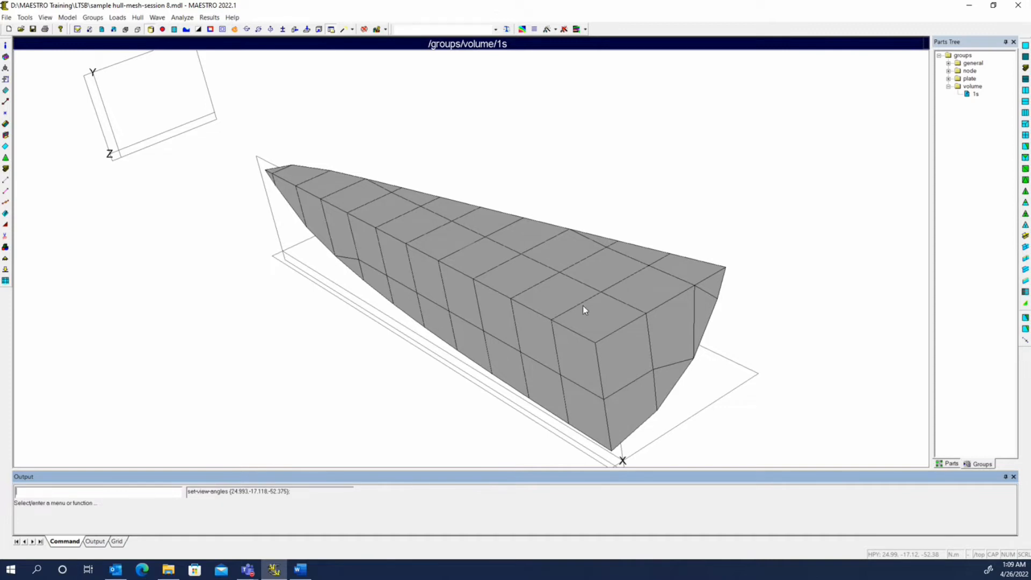
left_click(223, 29)
left_click_drag(495, 307, 316, 257)
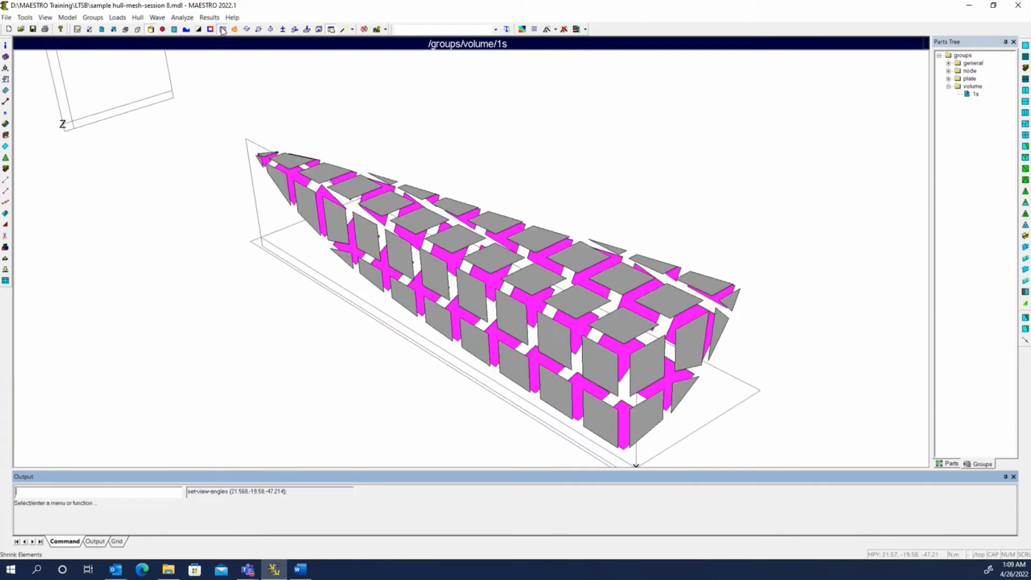
left_click(223, 30)
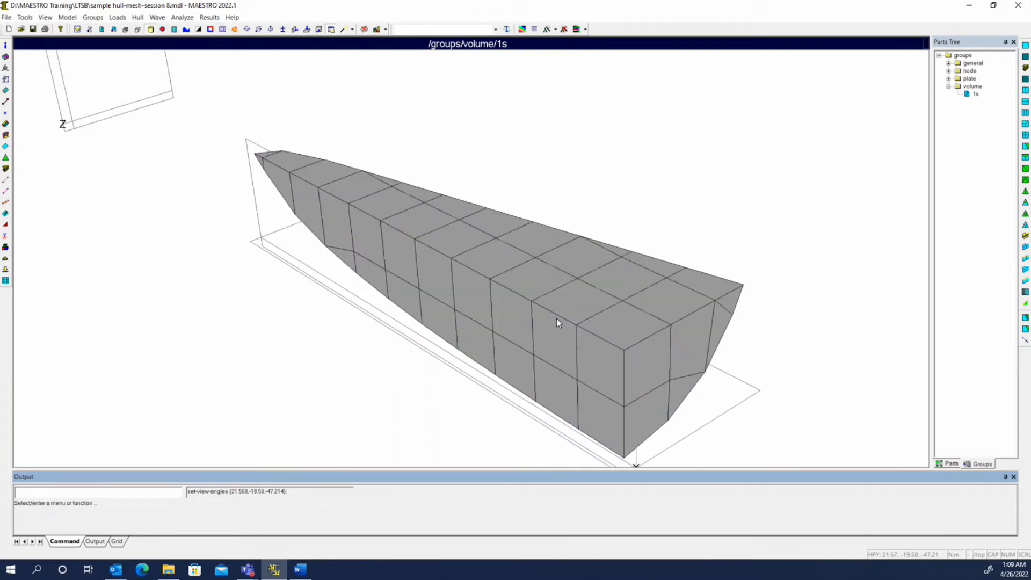
Switch the tree to parts, make top the current view part and display the whole model by element type.
left_click(952, 462)
left_click(938, 55)
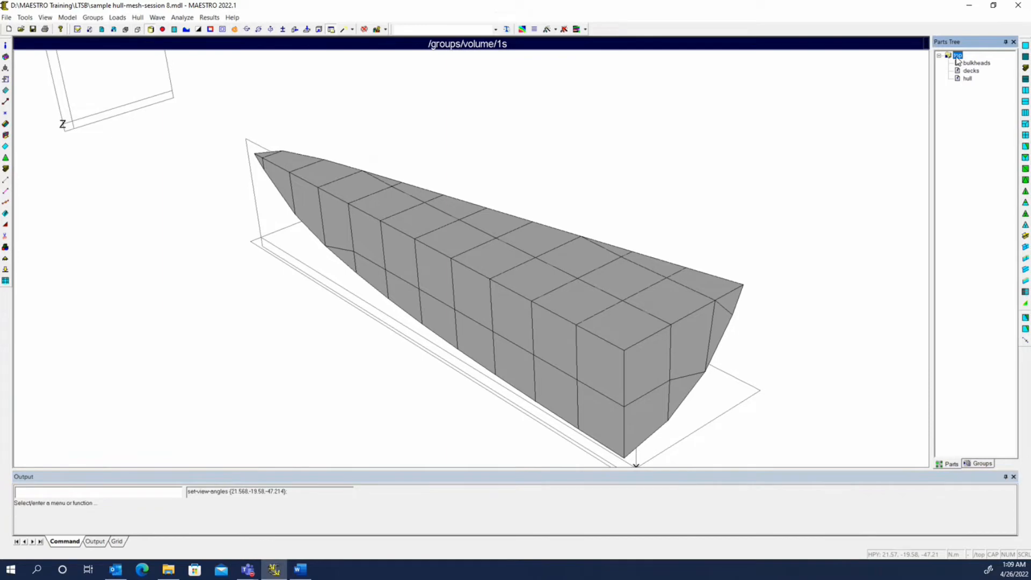
right_click(958, 56)
left_click(962, 72)
left_click_drag(498, 403, 705, 320)
right_click(705, 321)
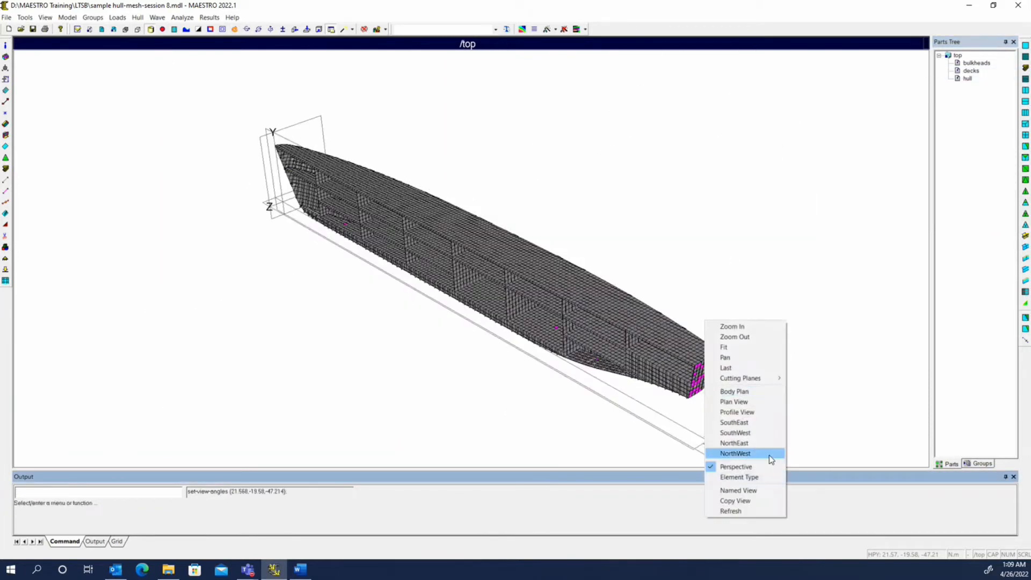
left_click(759, 479)
Start a new volume-type group with ID 002 in the Groups dialog, moving the dialog clear of the lower compartments.
left_click_drag(527, 368, 477, 215)
scroll(501, 263, "up", 1)
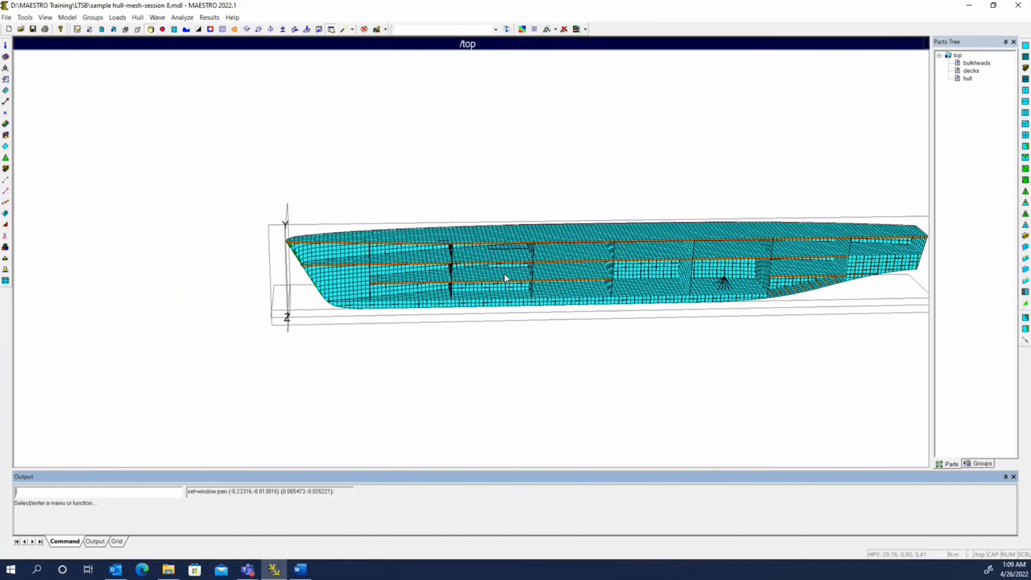
scroll(528, 366, "up", 2)
scroll(593, 303, "up", 1)
left_click_drag(592, 303, 359, 325)
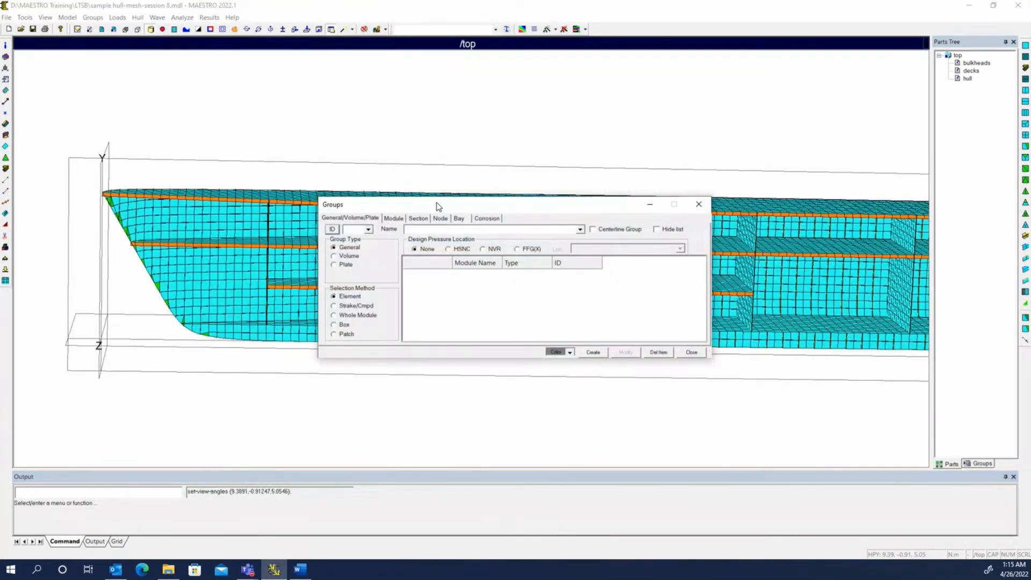
left_click_drag(438, 207, 462, 94)
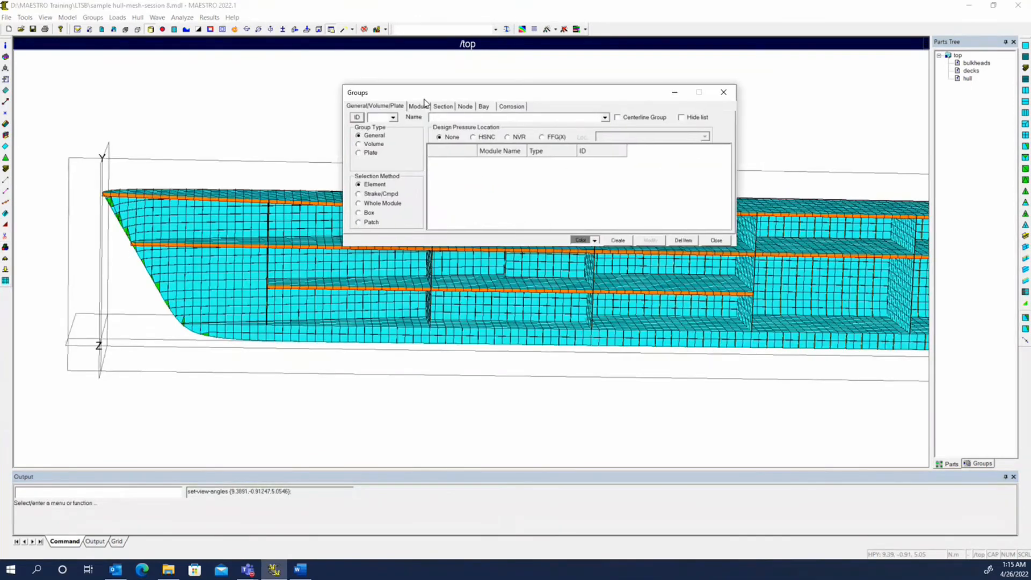
left_click(358, 118)
left_click(358, 144)
left_click(358, 117)
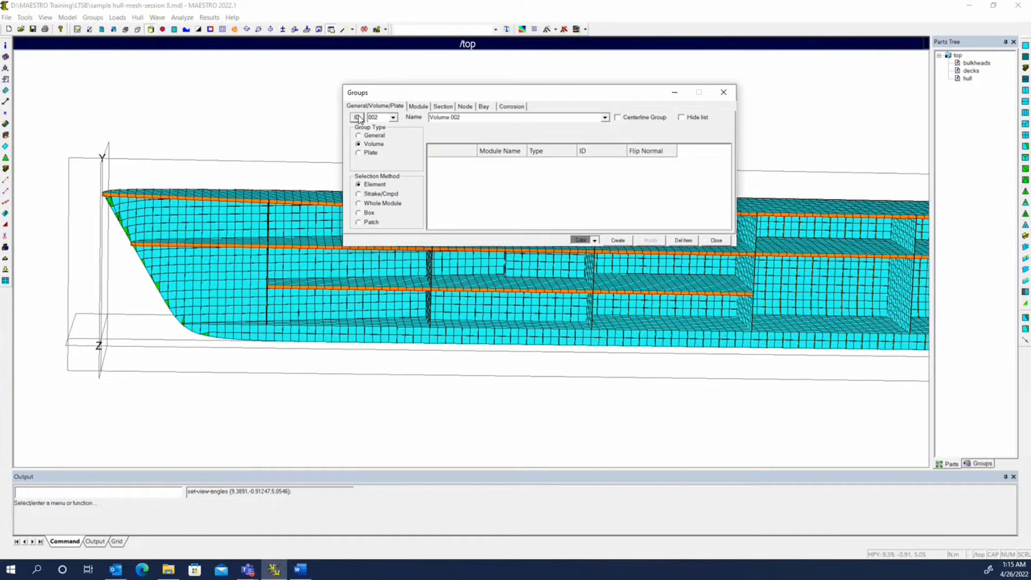
Box-select the elements around the compartment below the lowest deck between the first two bulkheads and create volume group 002.
left_click(473, 117)
type("s2")
left_click(368, 214)
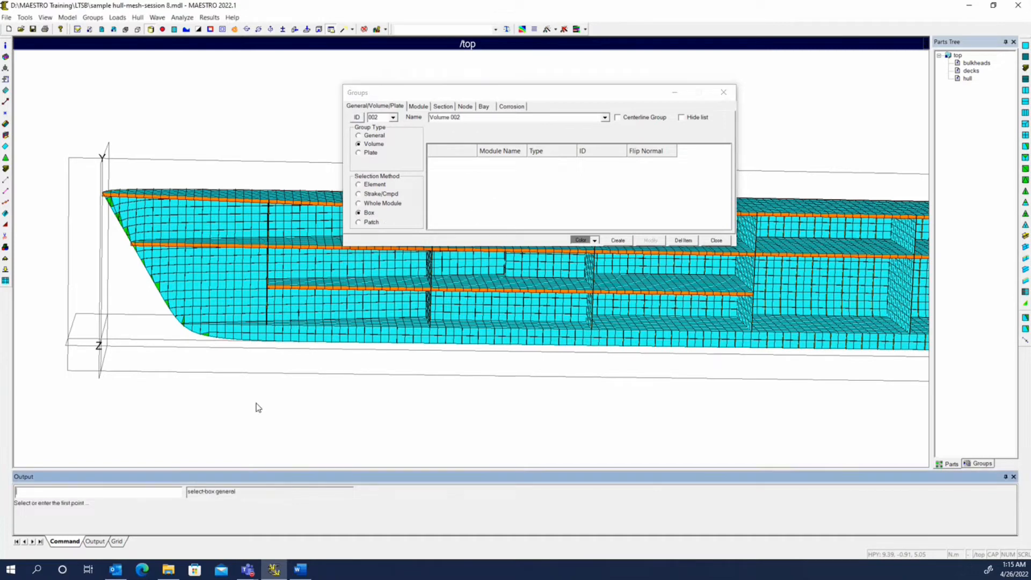
left_click(258, 357)
left_click(443, 300)
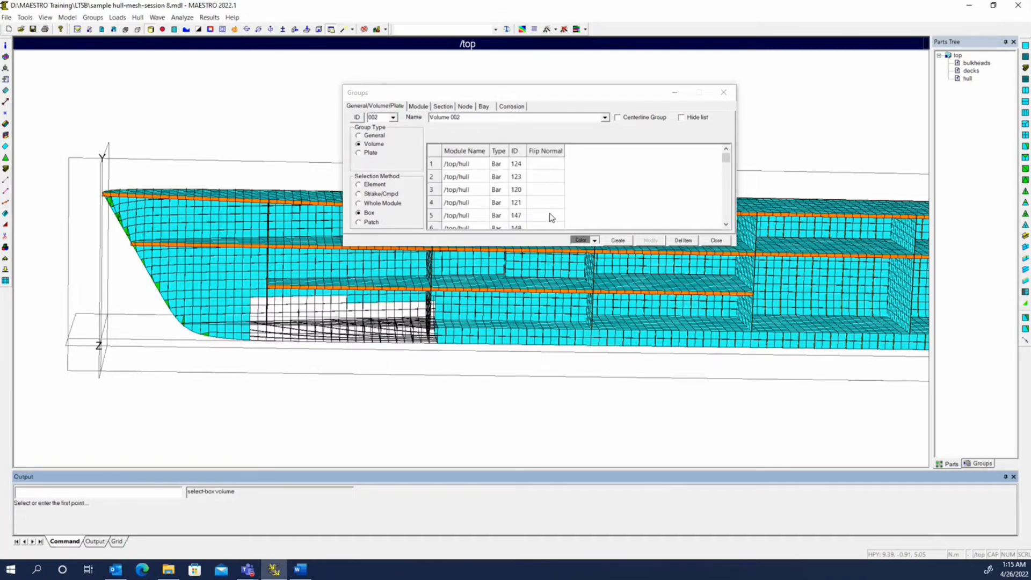
left_click(623, 241)
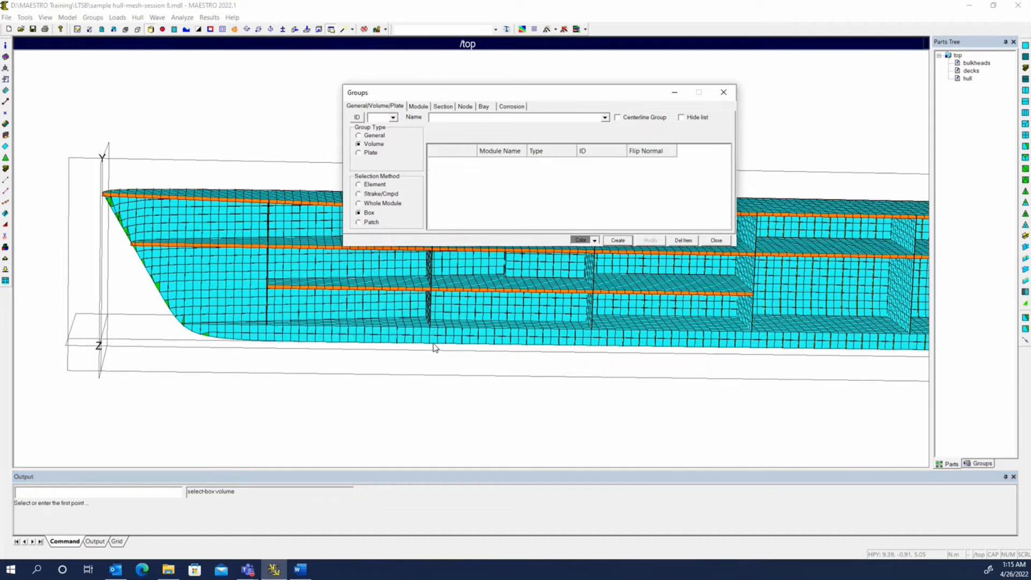
Create volume group 003 named "s3-j-wing" by box-selecting the short between-decks compartment just forward of the third bulkhead.
middle_click_drag(433, 344, 438, 358)
middle_click_drag(492, 334, 491, 324)
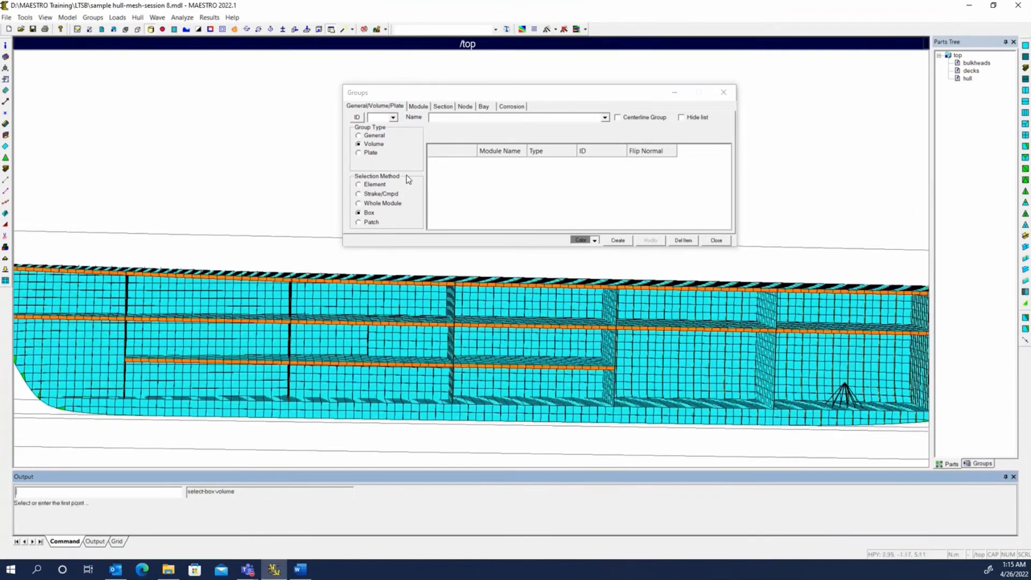
left_click(354, 116)
left_click(442, 117)
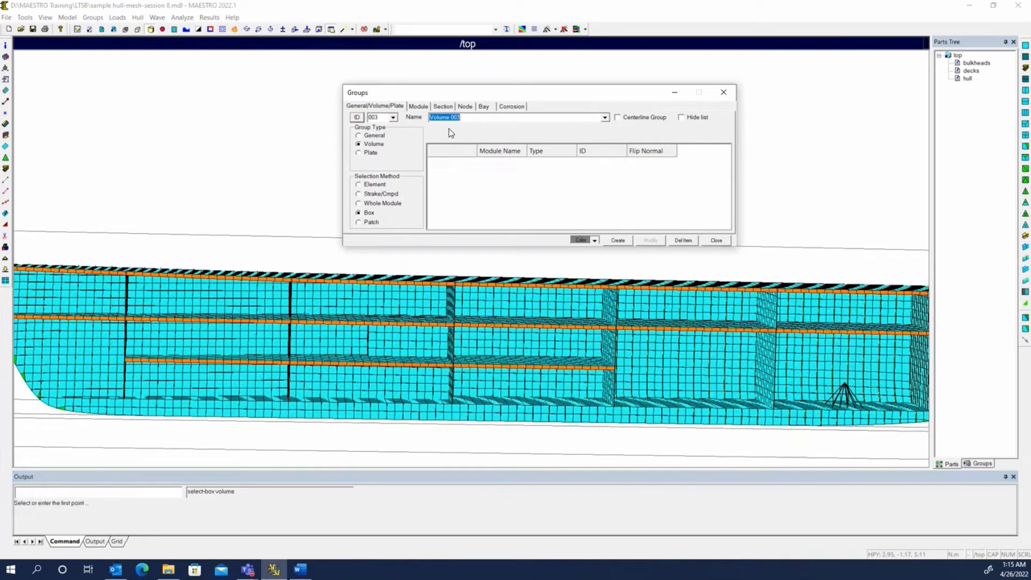
type("s3-j-wing")
left_click(355, 307)
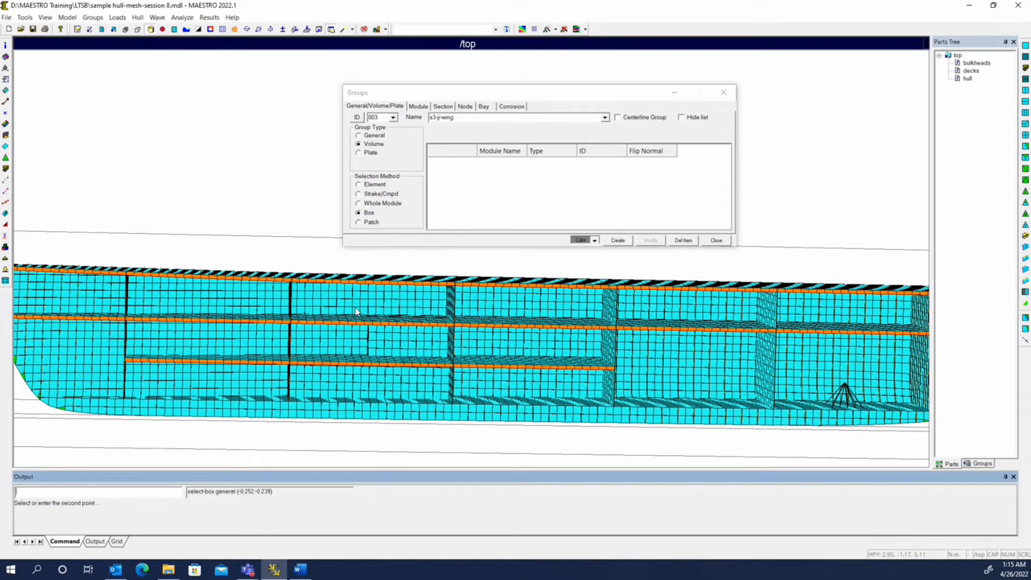
left_click(461, 367)
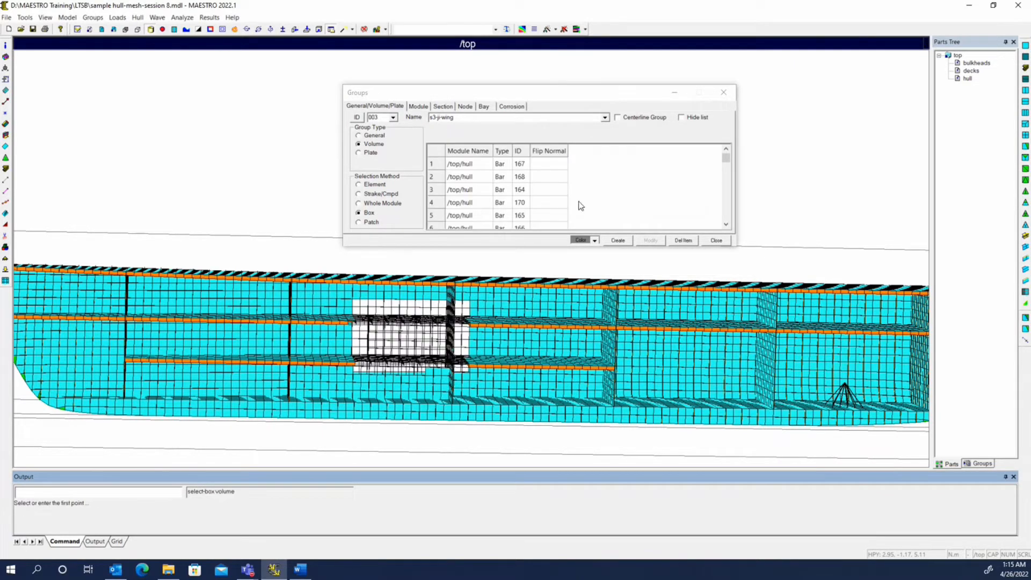
left_click(617, 241)
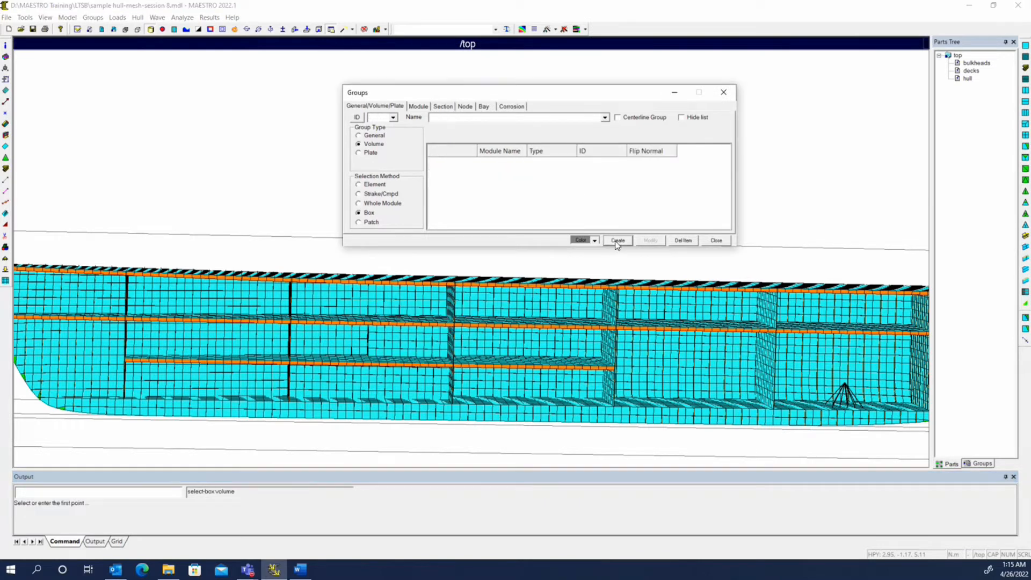
Create volume group 004 named "s3-low wing" by box-selecting the compartment below the lowest deck between the second and third bulkheads.
double_click(444, 117)
type("s3-low wing")
left_click(391, 359)
left_click(312, 349)
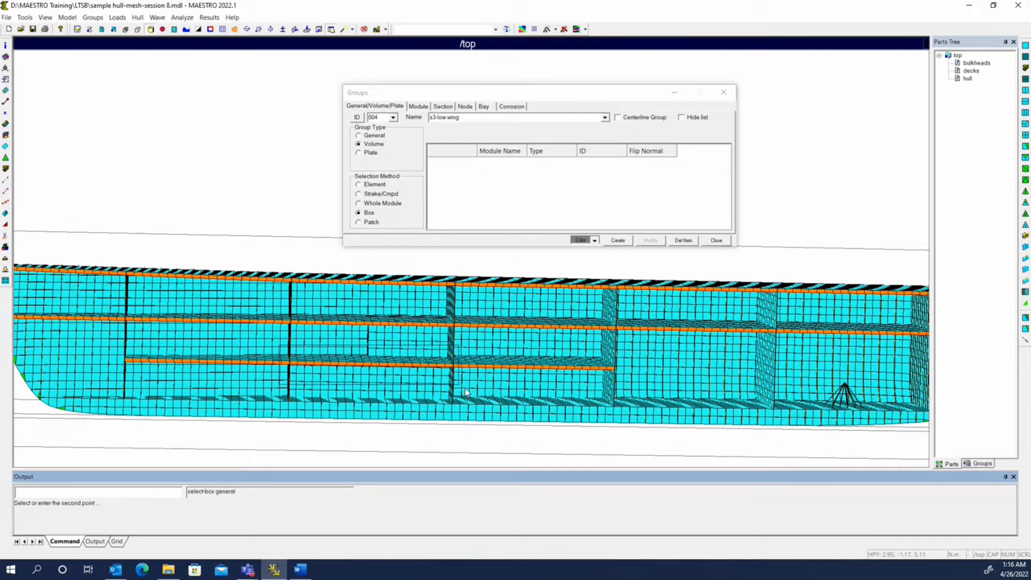
left_click(463, 411)
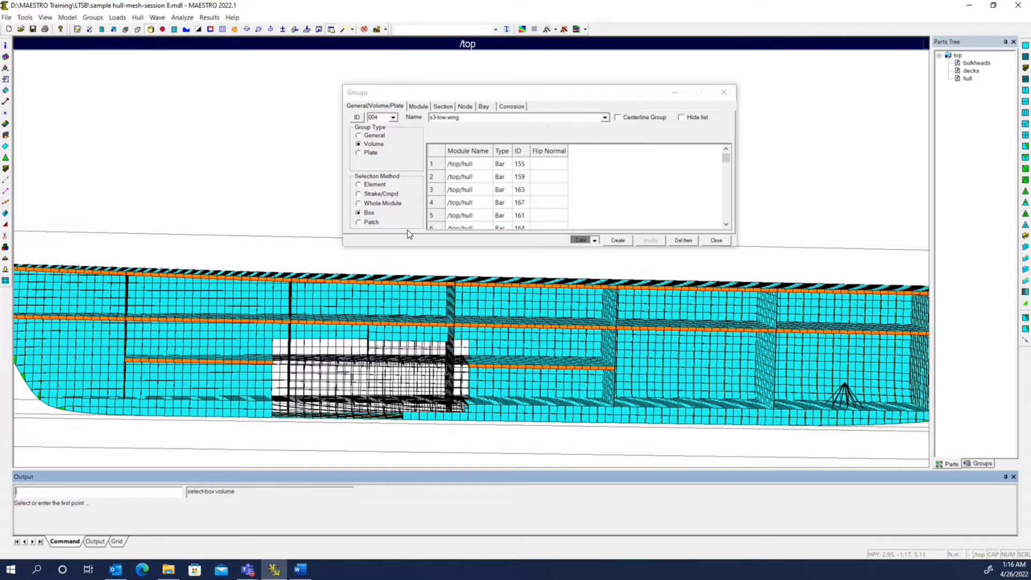
left_click(618, 240)
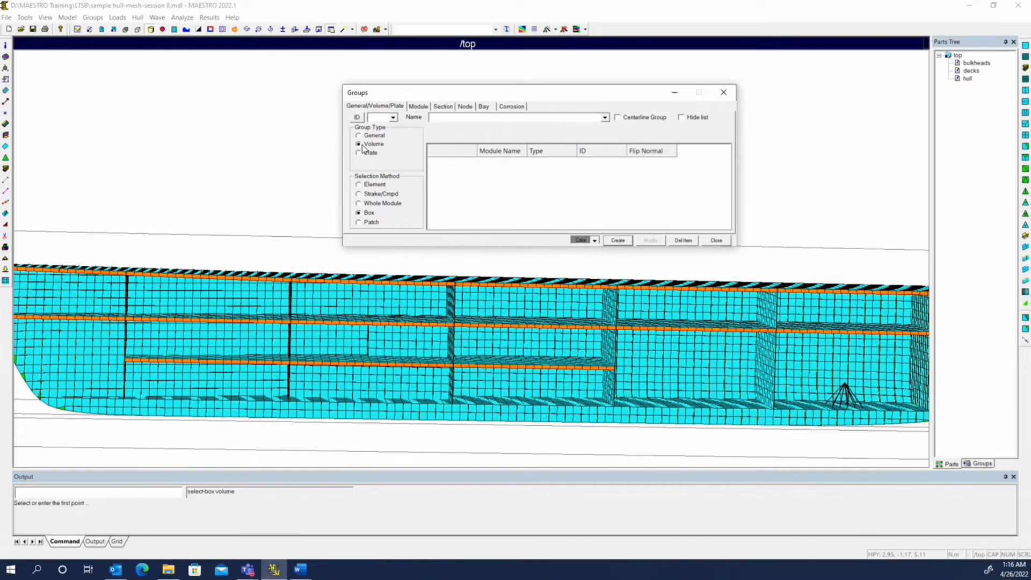
Create volume group 005 named "s3-ib".
left_click(357, 117)
double_click(461, 118)
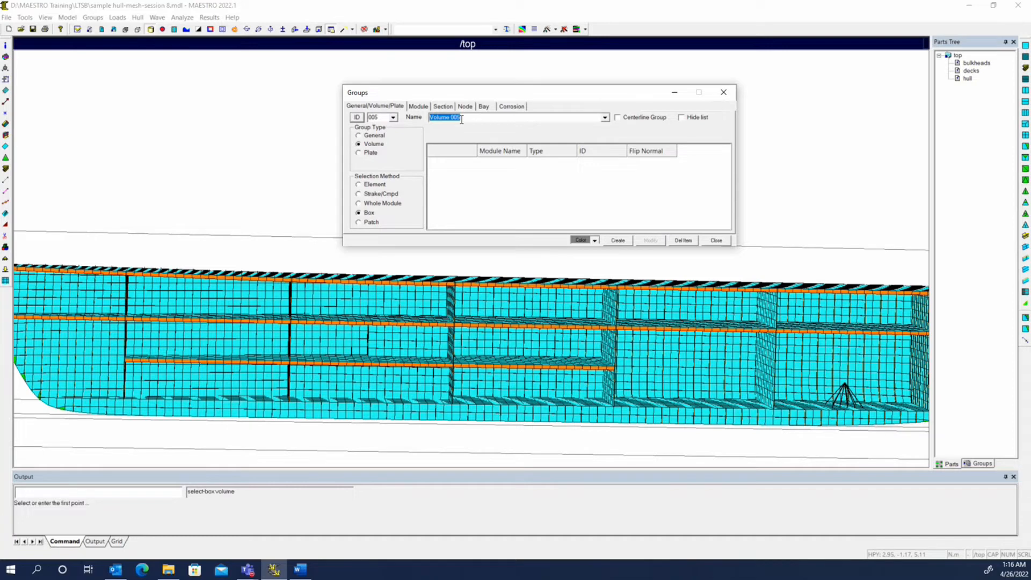
type("s3")
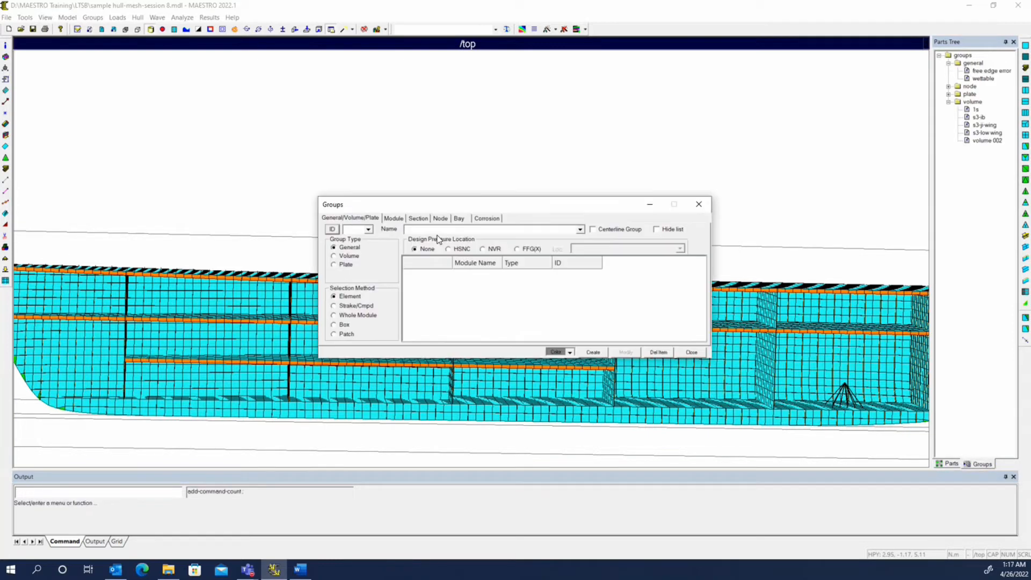
Create volume group 006 by box-selecting the bottom compartment between the second and third bulkheads, and close the Groups dialog.
left_click_drag(421, 206, 436, 150)
left_click(347, 182)
left_click(325, 155)
type("s3-ob")
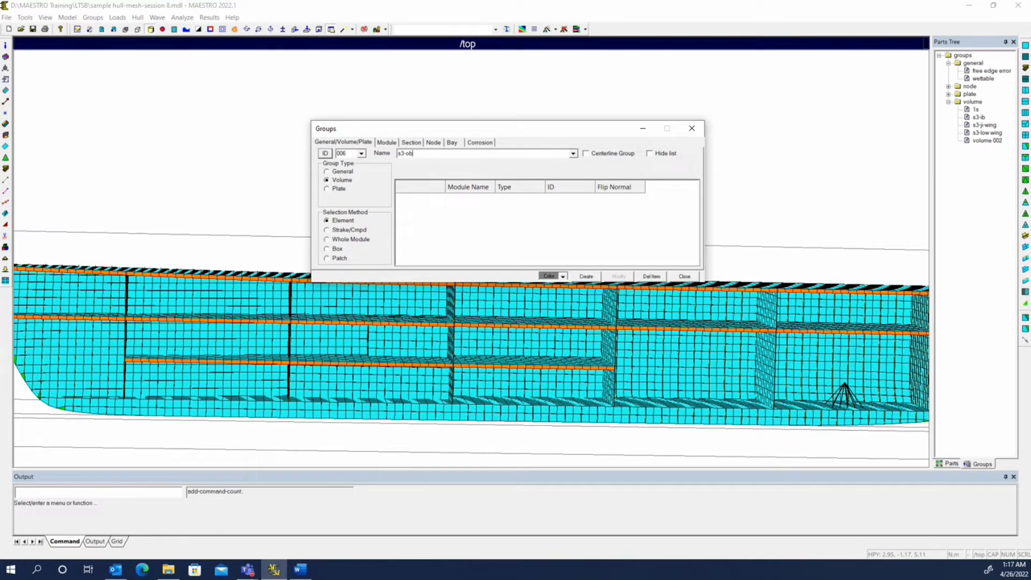
left_click(327, 249)
left_click(277, 434)
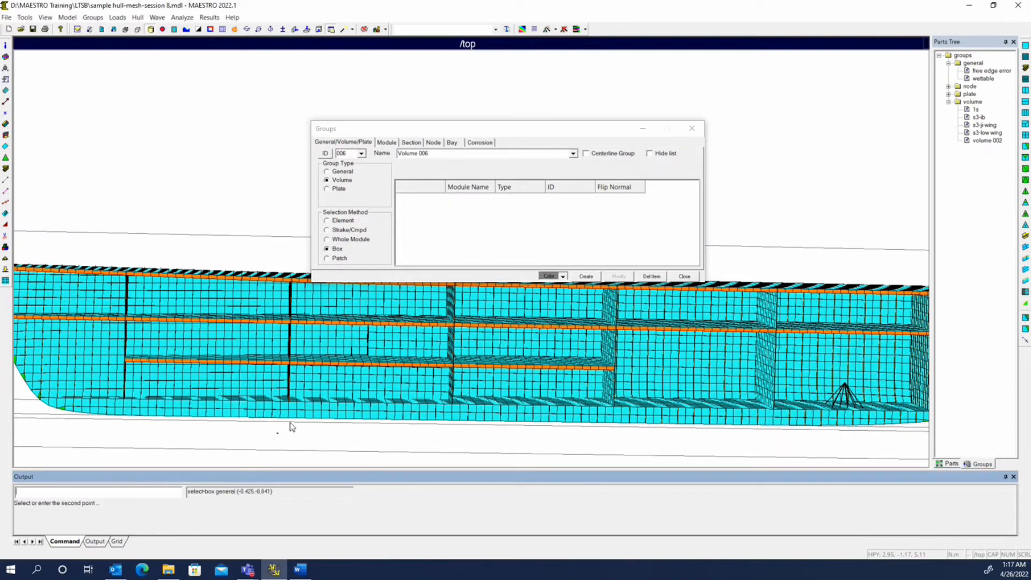
left_click(463, 387)
left_click(586, 276)
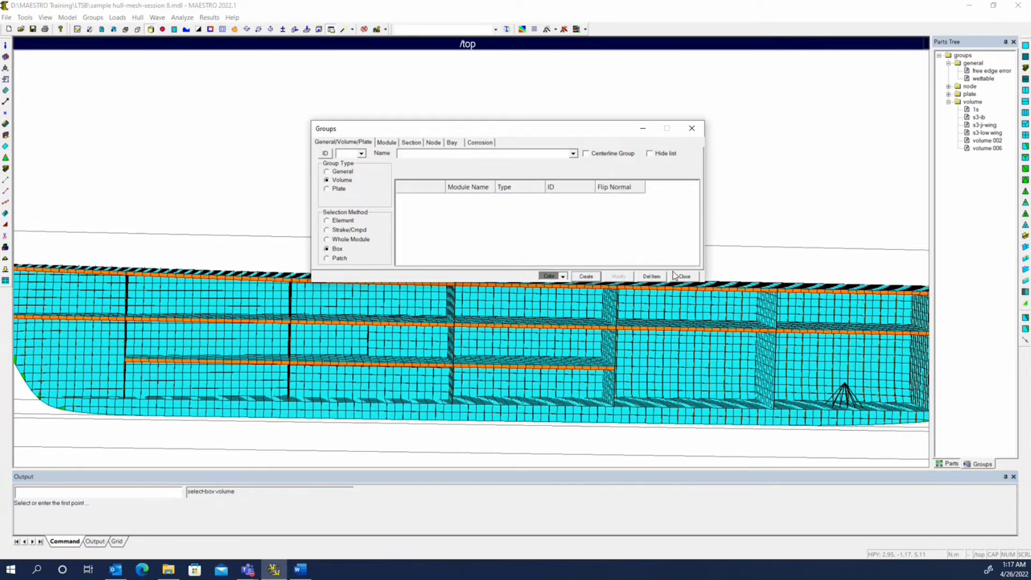
left_click(682, 276)
Display volume group 002 by itself and rename it "s2".
double_click(987, 140)
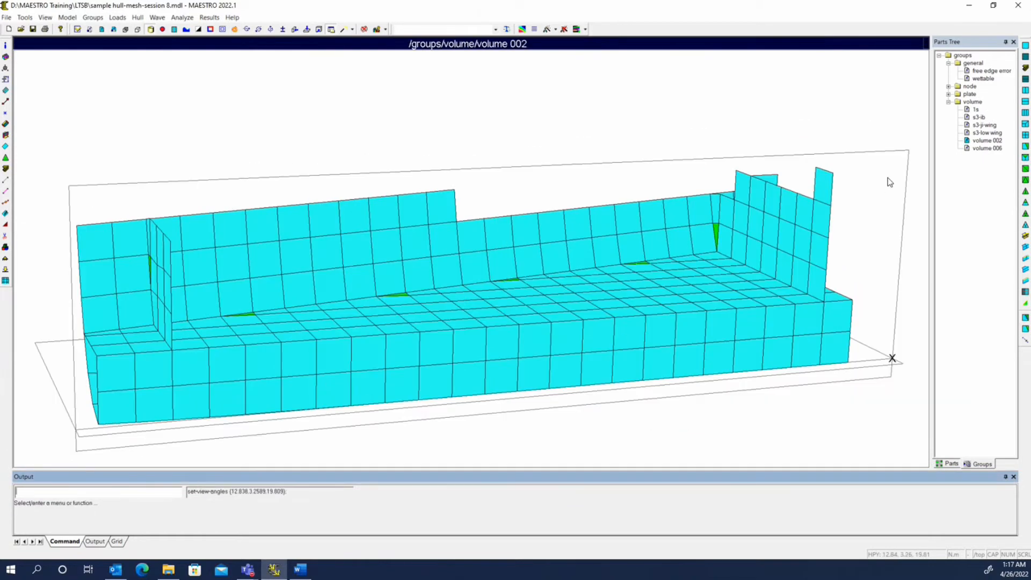
left_click(986, 140)
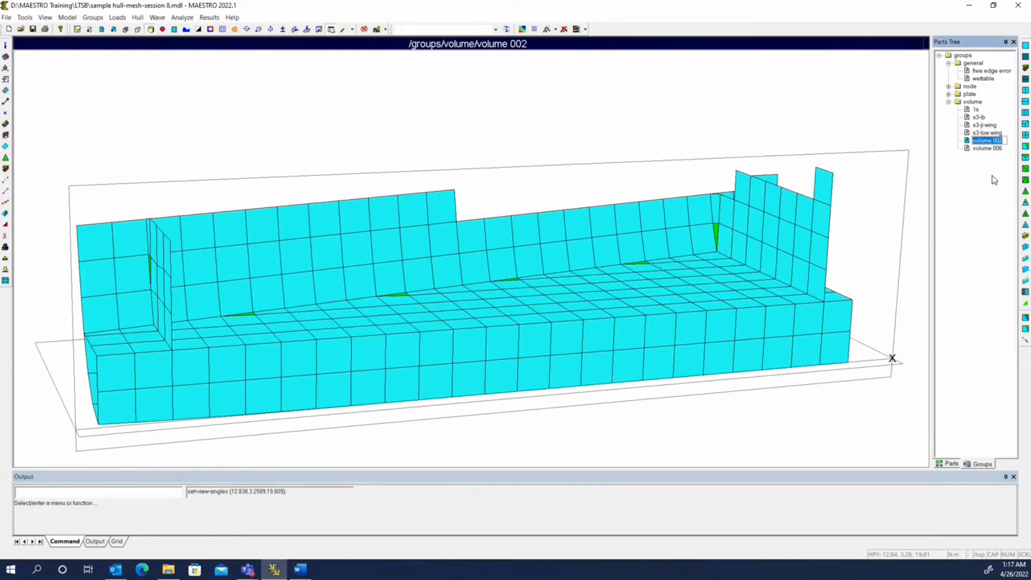
type("s2")
key("Return")
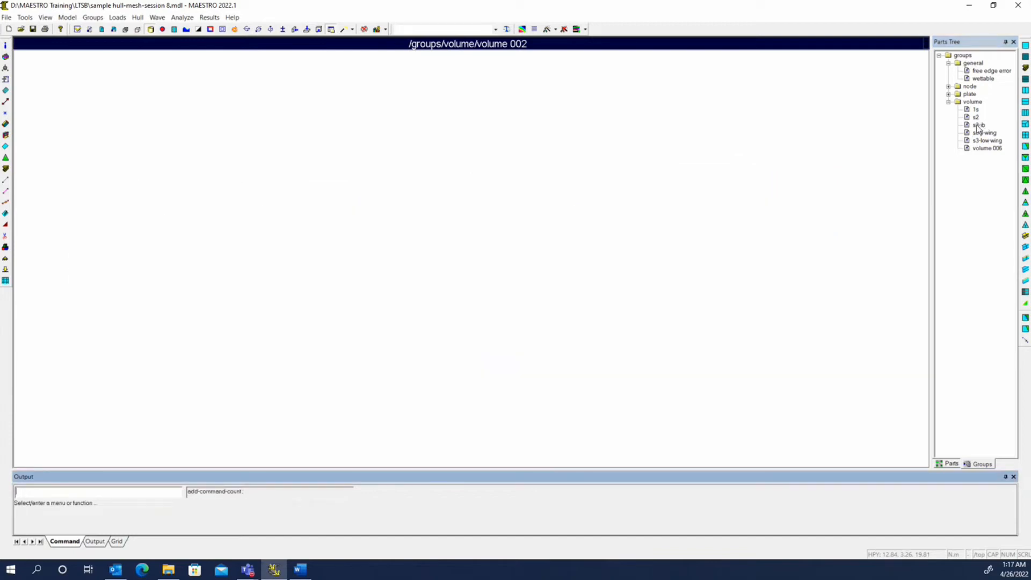
Rename the volume 006 group as "s3-ob".
left_click(980, 149)
left_click(983, 149)
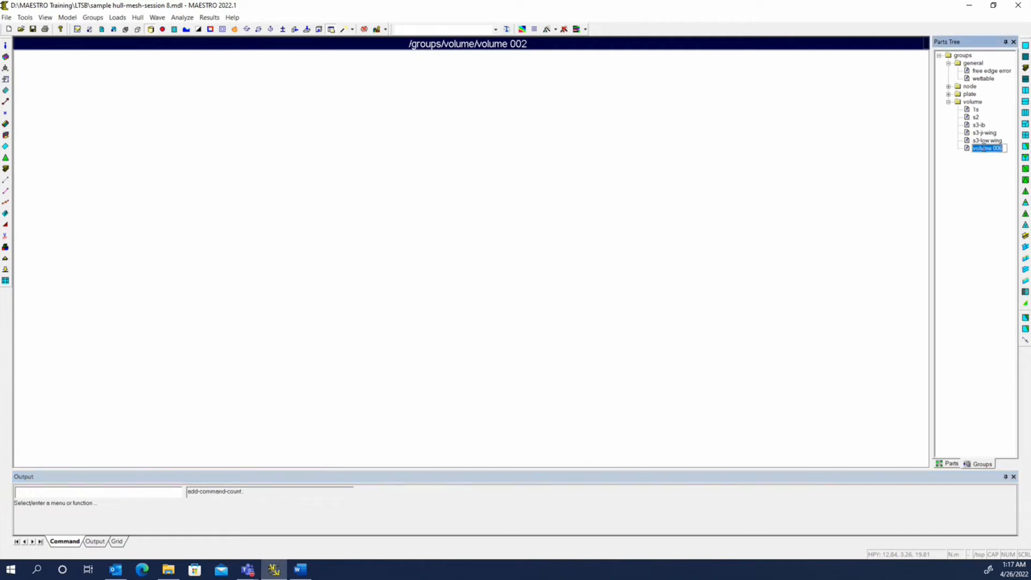
type("s3-ob")
key("Return")
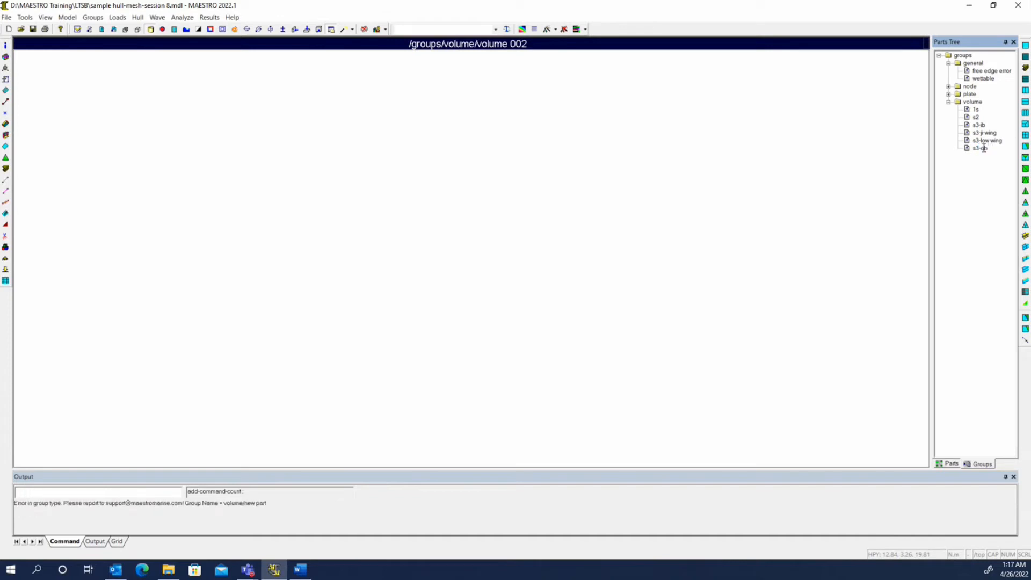
Display group s2 by itself and peel its internals to separate the tank boundary from the excess plates.
double_click(974, 117)
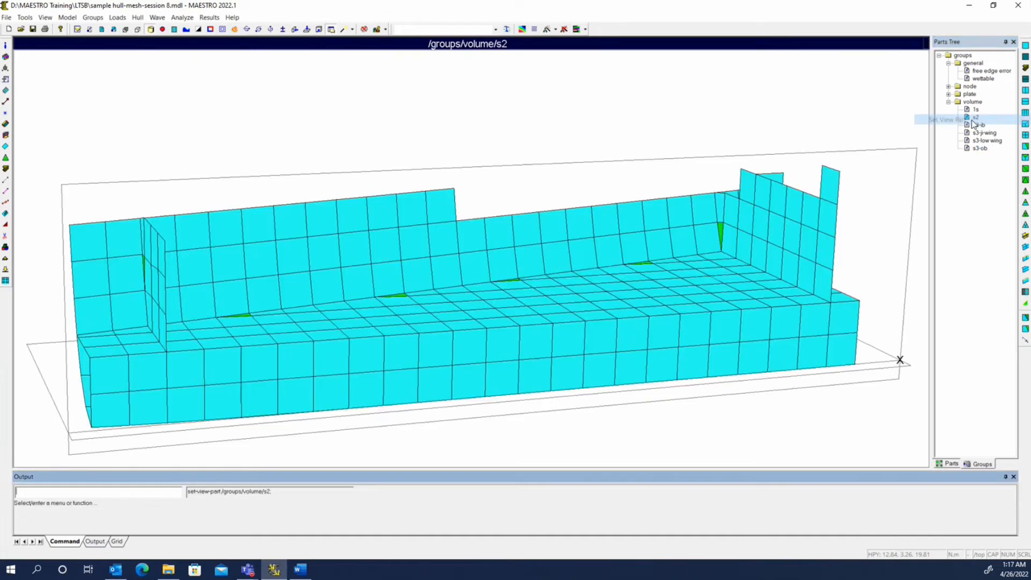
middle_click_drag(457, 262, 307, 253)
middle_click_drag(566, 278, 397, 292)
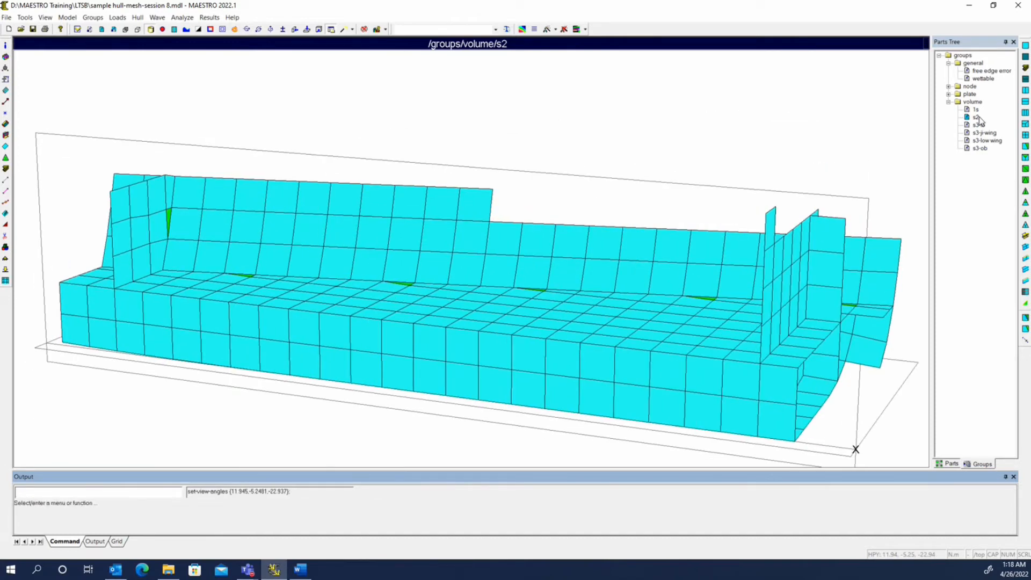
right_click(976, 117)
left_click(961, 296)
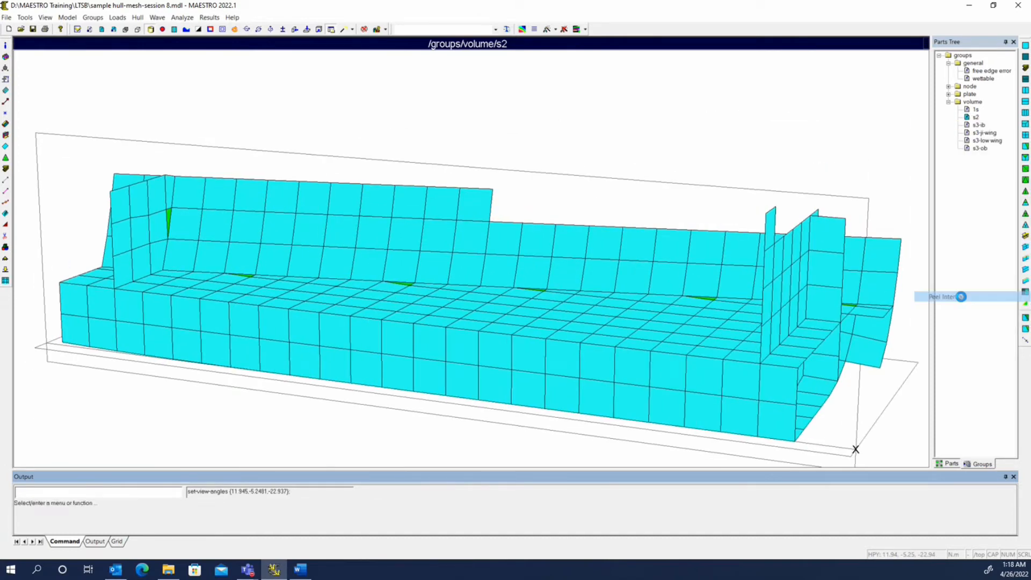
mouse_move(732, 272)
middle_mouse_down()
mouse_move(702, 253)
mouse_move(752, 258)
mouse_move(647, 253)
mouse_move(720, 228)
mouse_move(743, 258)
middle_mouse_up()
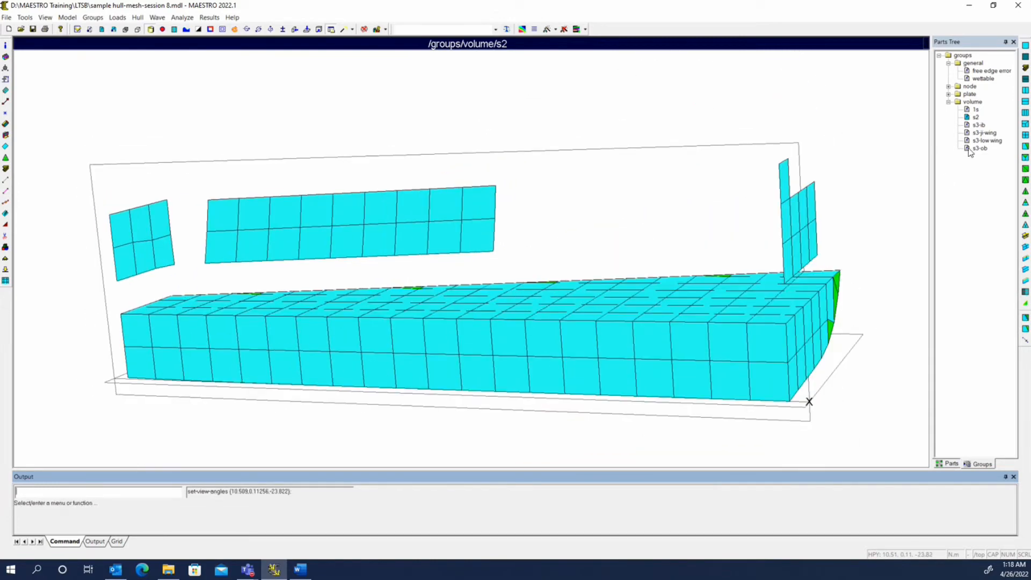
right_click(976, 118)
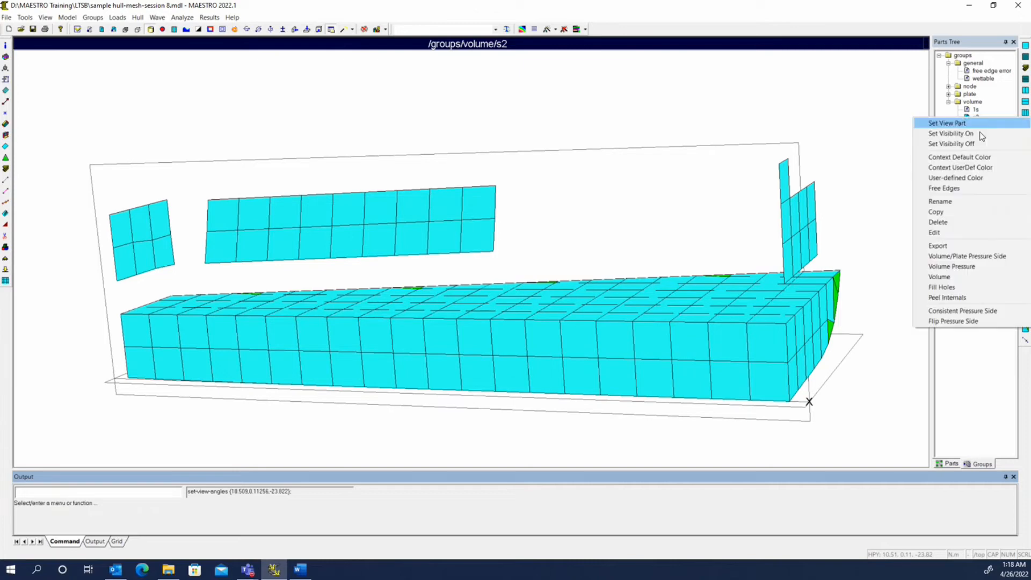
left_click(961, 297)
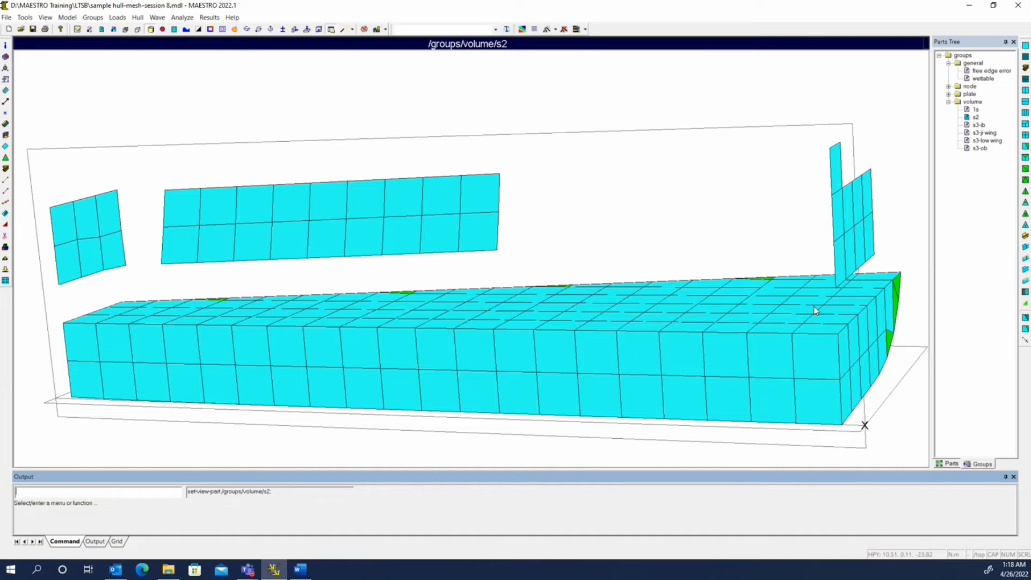
middle_click_drag(656, 279, 414, 231)
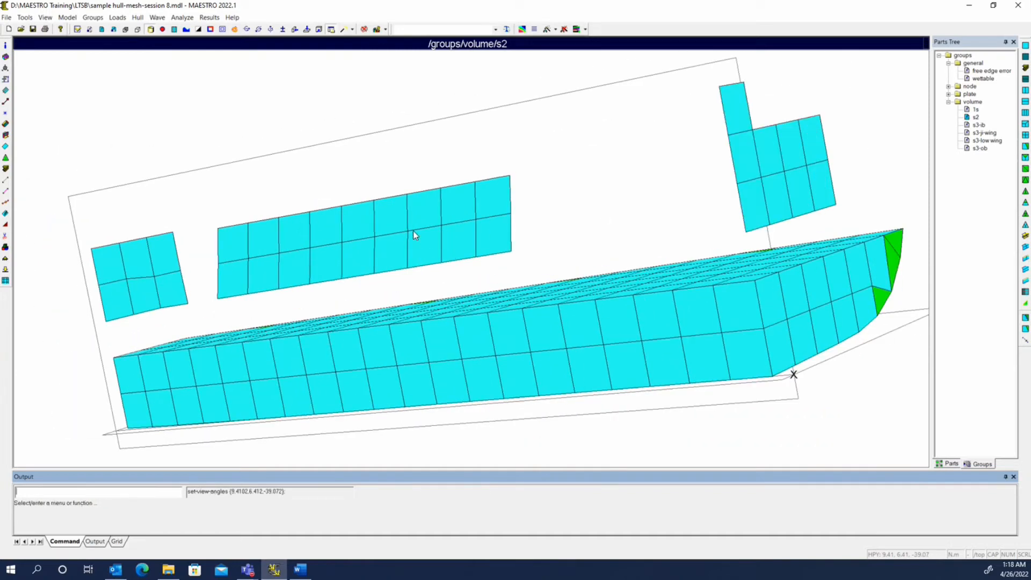
Delete the three loose plate patches above the s2 tank box, extending the selection from one quad in each patch.
left_click(6, 236)
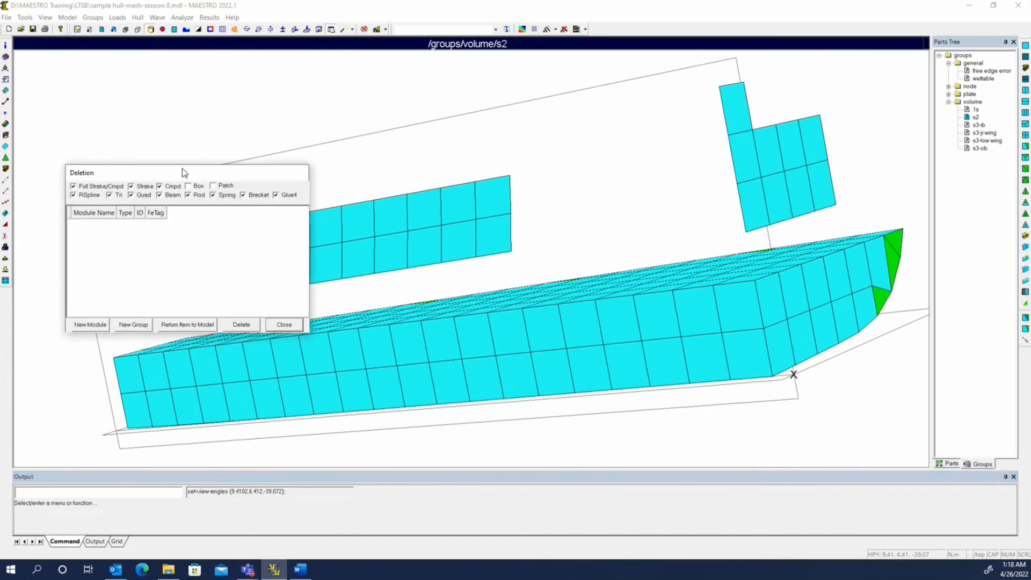
left_click_drag(184, 172, 162, 54)
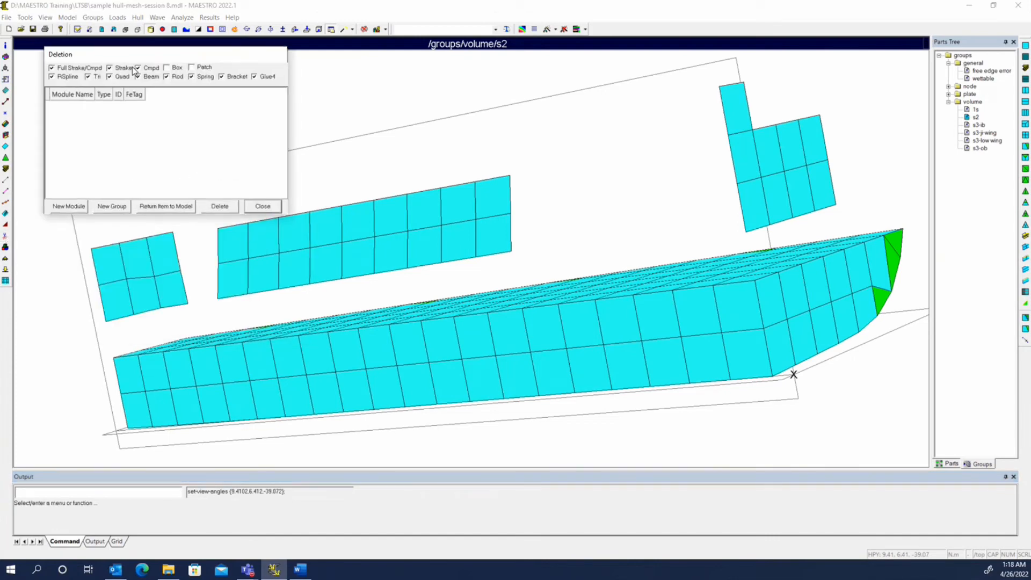
left_click(161, 252)
left_click(263, 240)
left_click(767, 153)
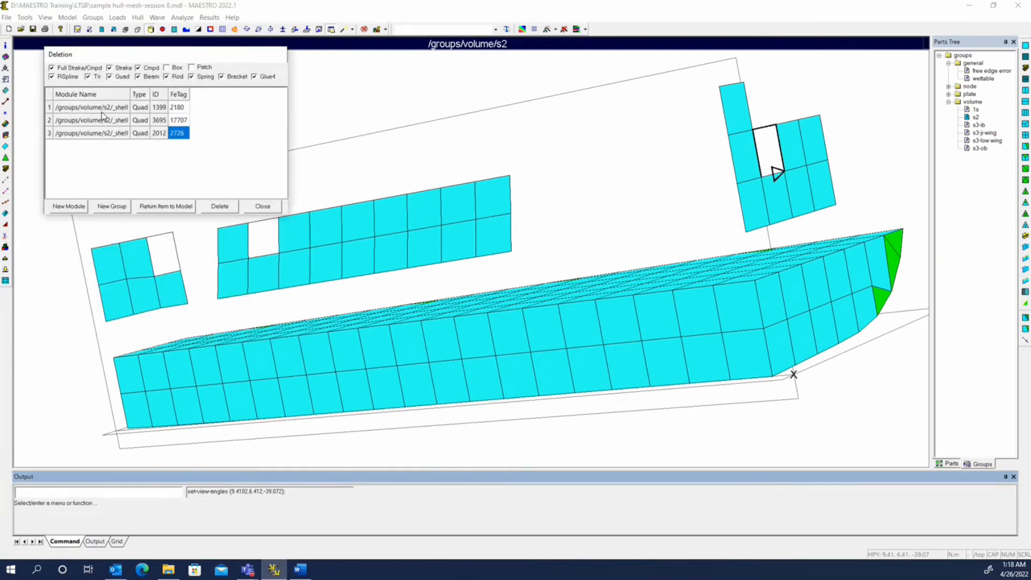
left_click(104, 135)
right_click(104, 135)
left_click(144, 160)
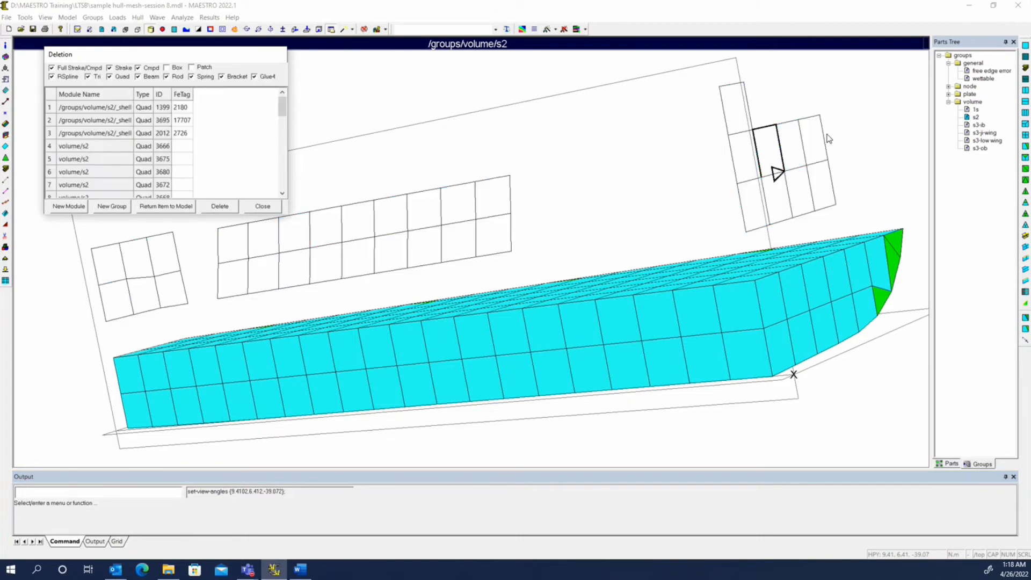
left_click(220, 207)
left_click(189, 161)
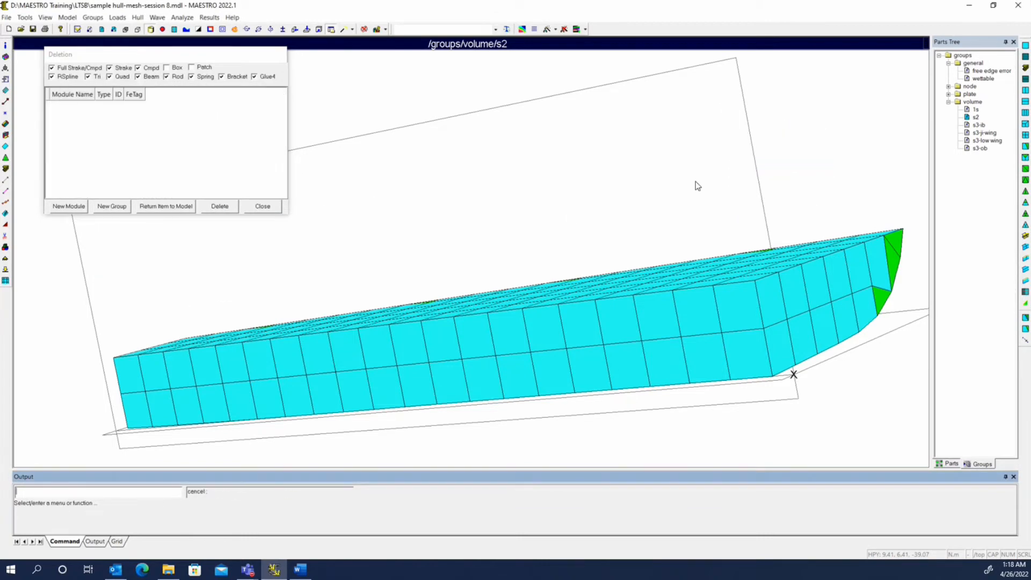
middle_click_drag(569, 213, 501, 254)
left_click(254, 204)
Inspect the remaining s2 elements in the shrunken element display, and restore the normal view of s2.
scroll(397, 175, "down", 3)
left_click(222, 29)
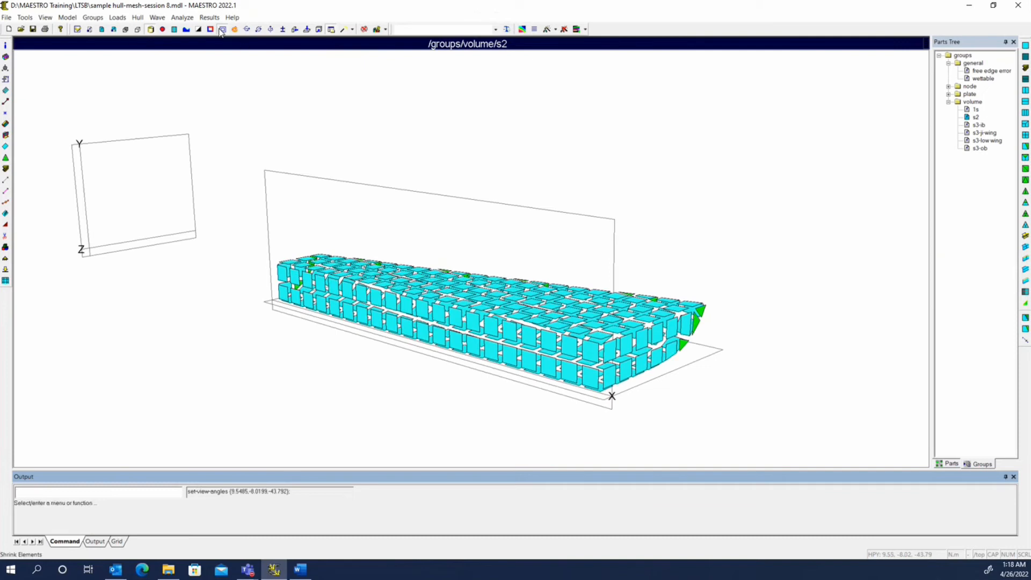
left_click(222, 29)
left_click(974, 122)
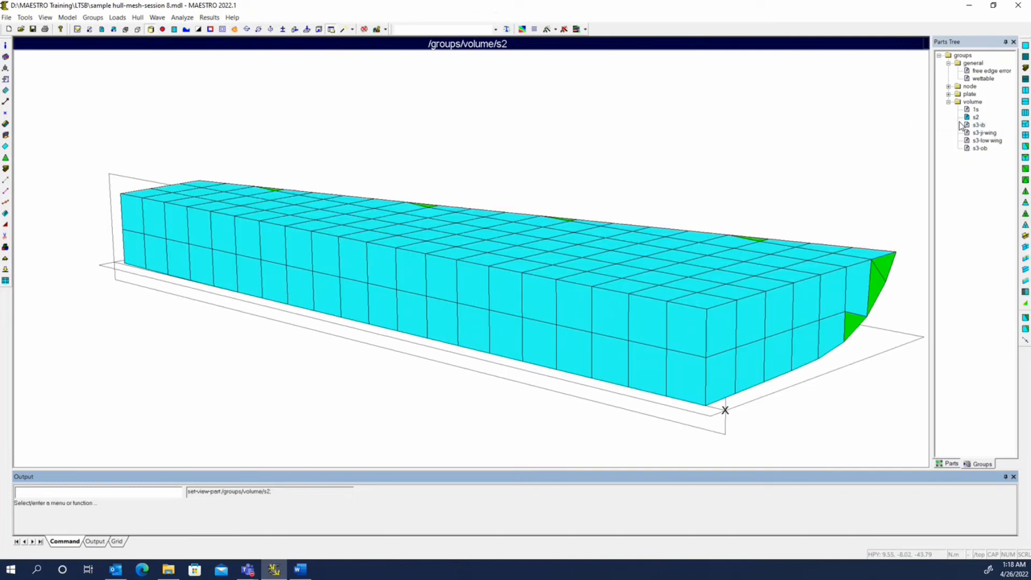
Display the volume/plate pressure side of group s2 and make it consistent across all faces of the tank.
right_click(978, 110)
left_click(996, 363)
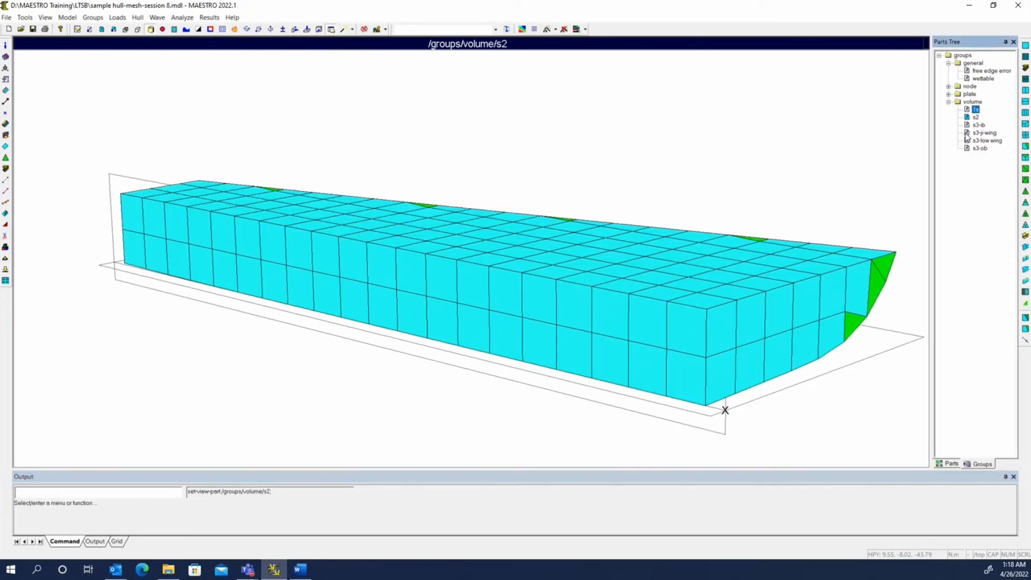
right_click(974, 118)
left_click(973, 257)
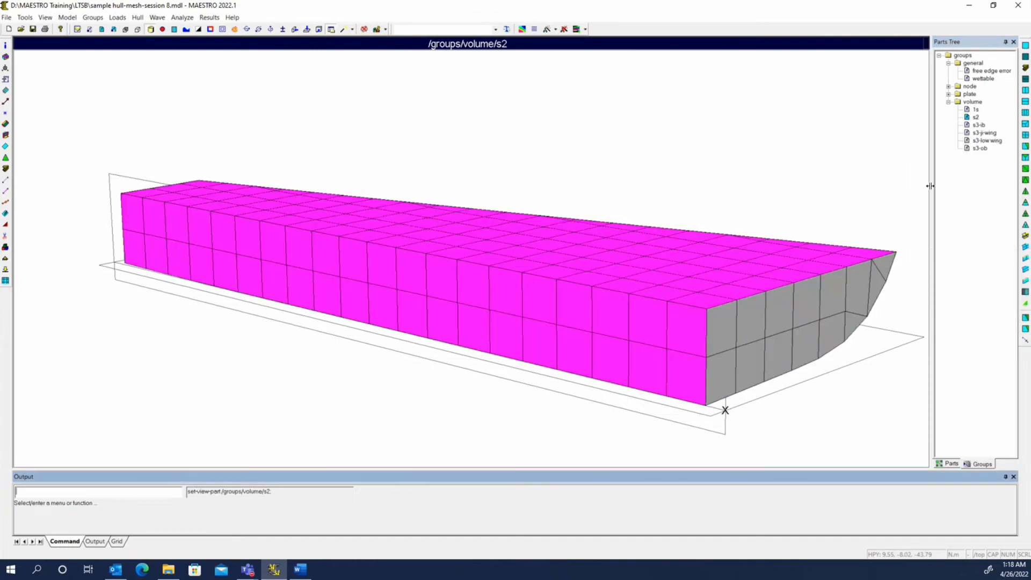
right_click(973, 118)
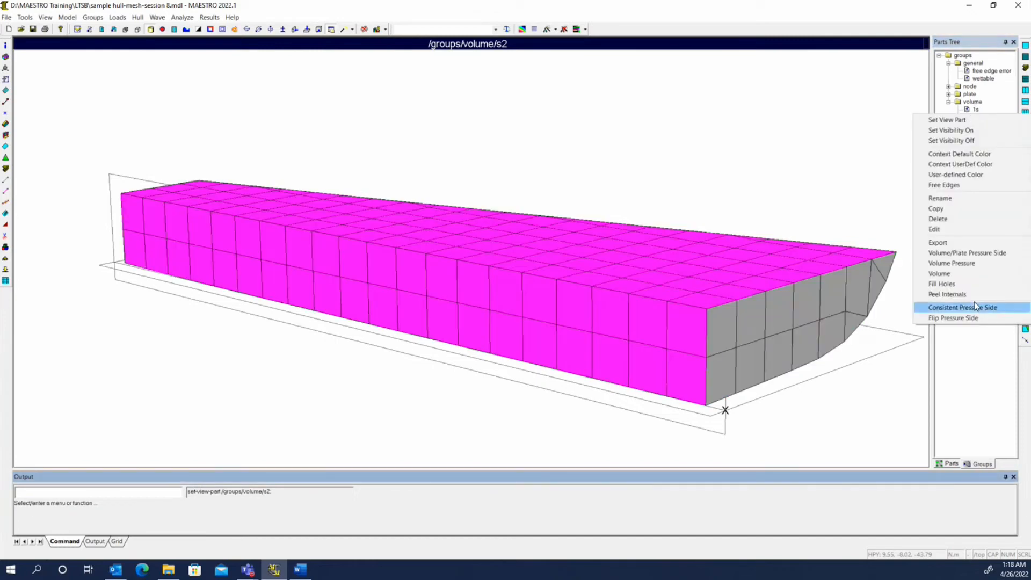
left_click(975, 317)
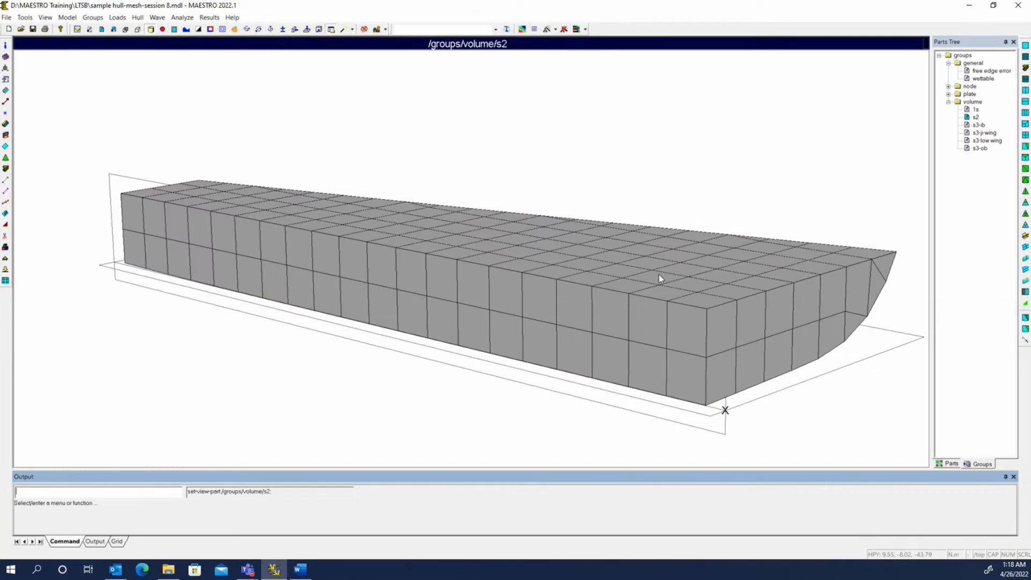
left_click_drag(633, 283, 498, 248)
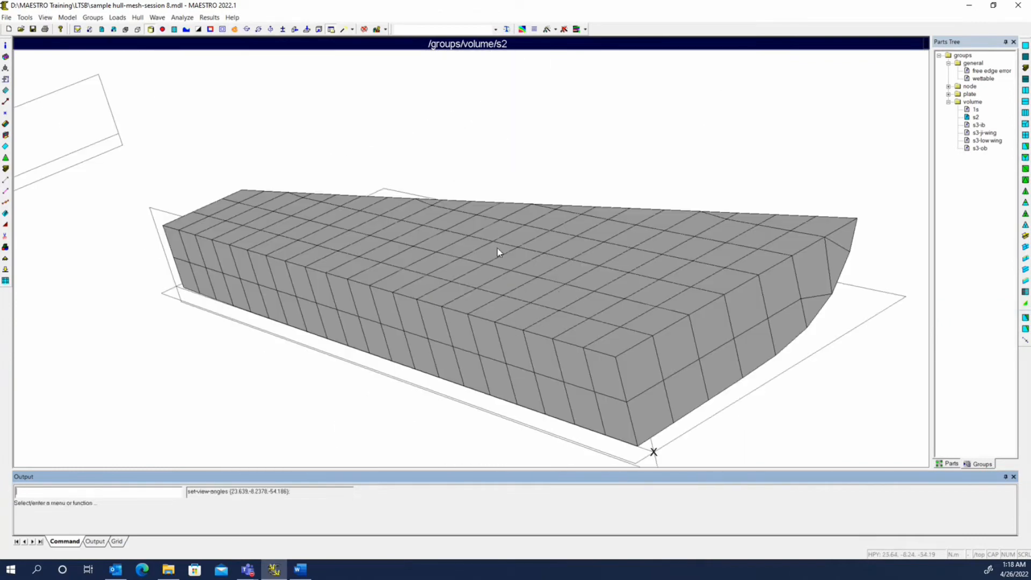
left_click(223, 30)
left_click(222, 29)
Display group s3-ib by itself and peel its internals.
right_click(978, 128)
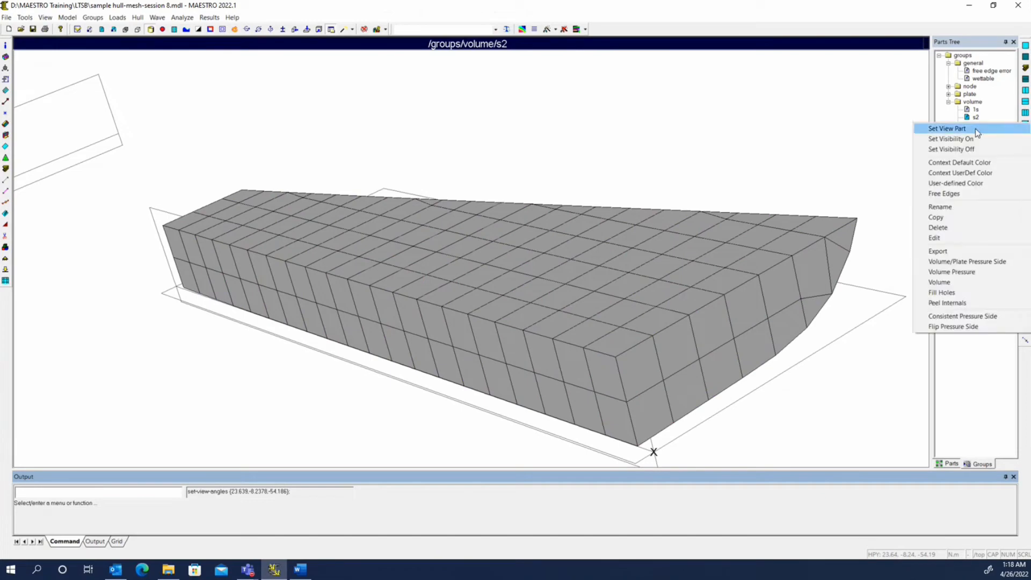
left_click(975, 128)
left_click_drag(575, 256, 639, 246)
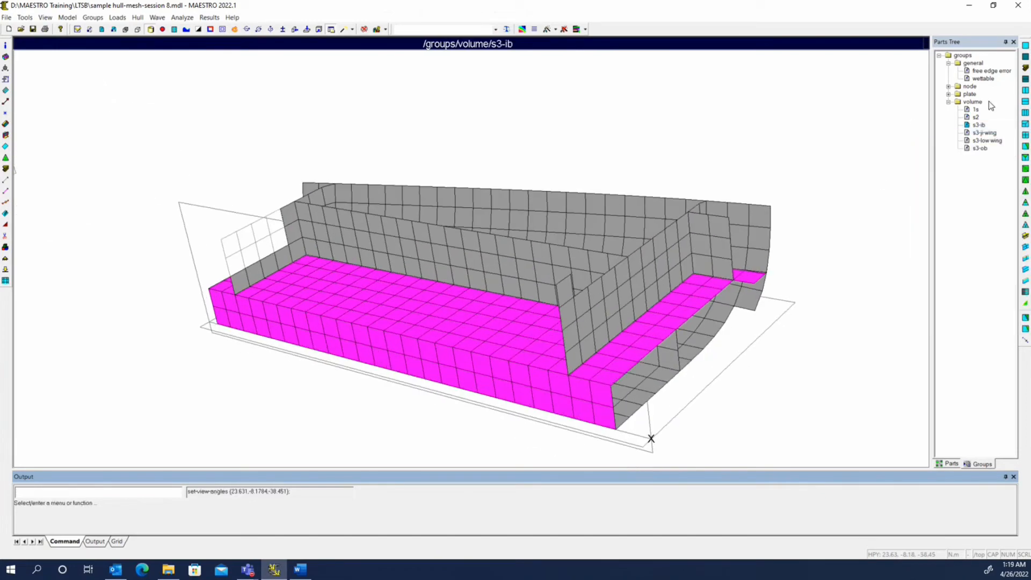
right_click(979, 126)
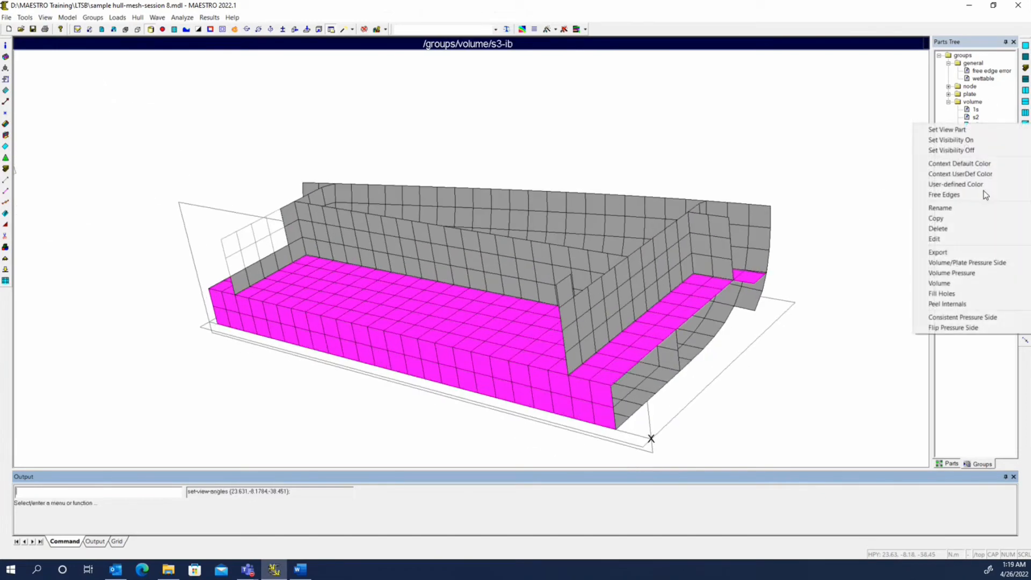
left_click(972, 301)
left_click_drag(492, 349, 457, 253)
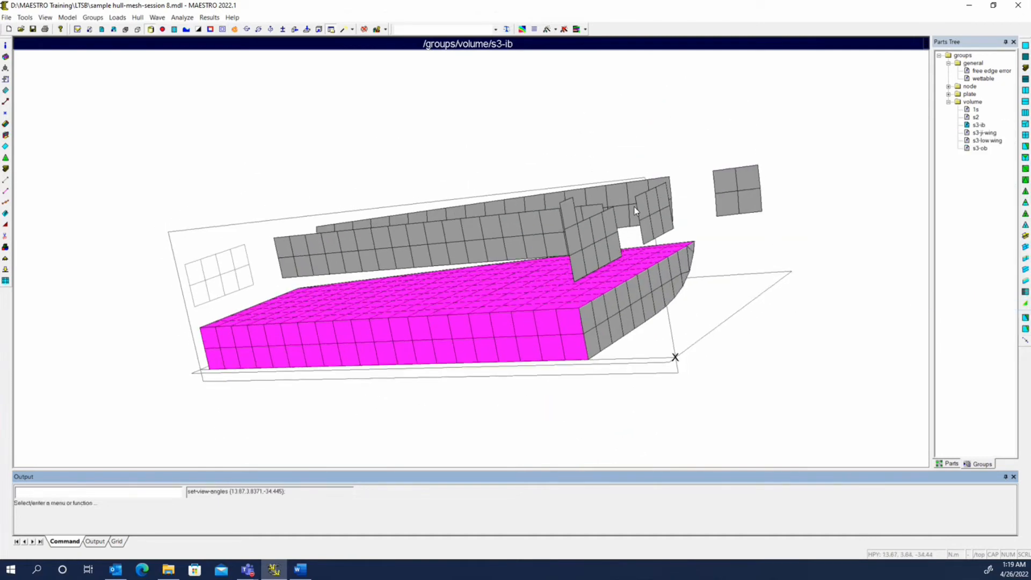
Delete the loose plate patches above the s3-ib tank box, extending the selection by seed from one quad in each patch.
left_click(5, 236)
left_click(284, 243)
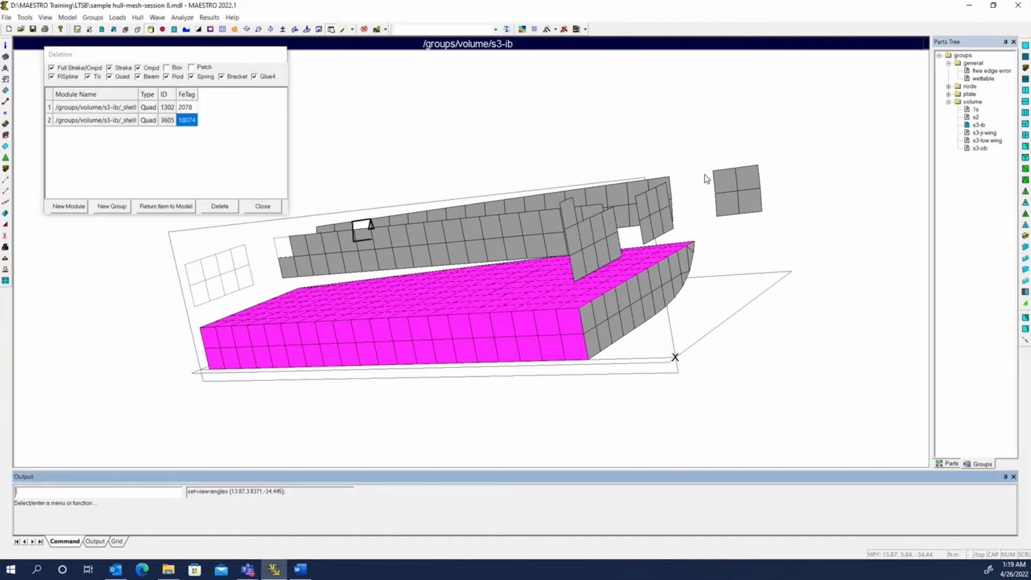
left_click(668, 212)
left_click(670, 225)
left_click(747, 177)
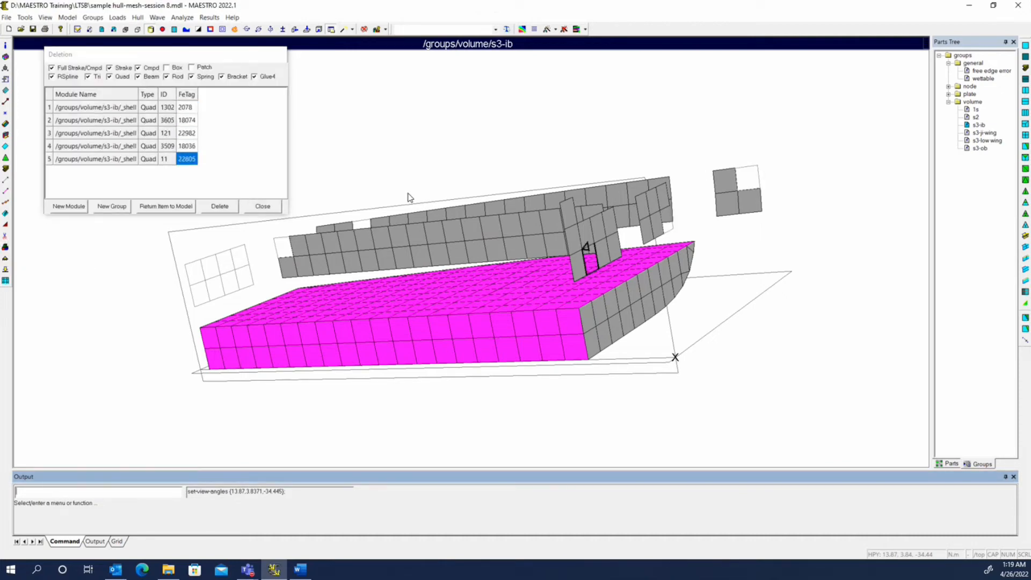
left_click(88, 106)
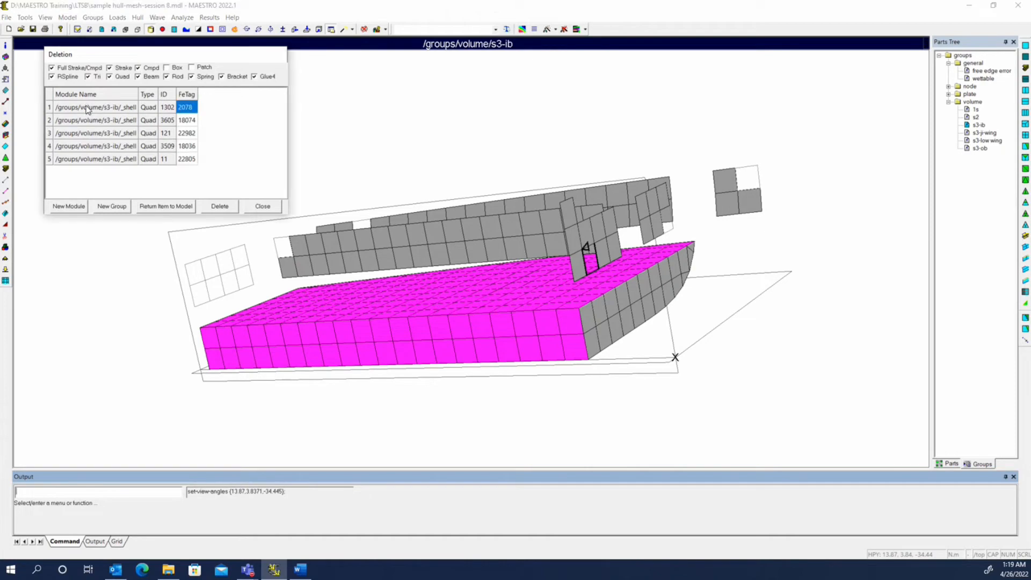
left_click(102, 160, "shift")
right_click(114, 132)
left_click(167, 179)
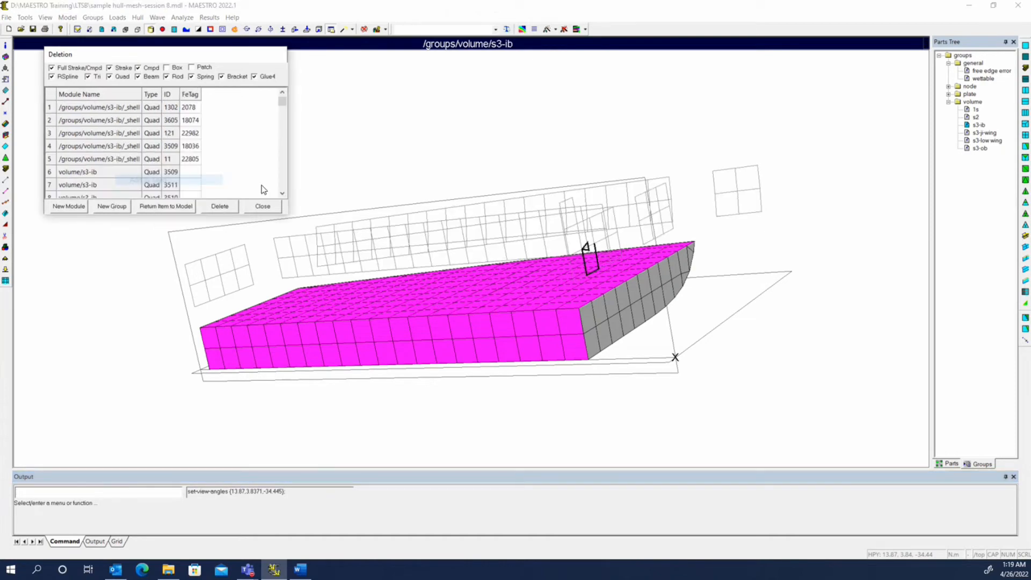
left_click(219, 207)
left_click(181, 159)
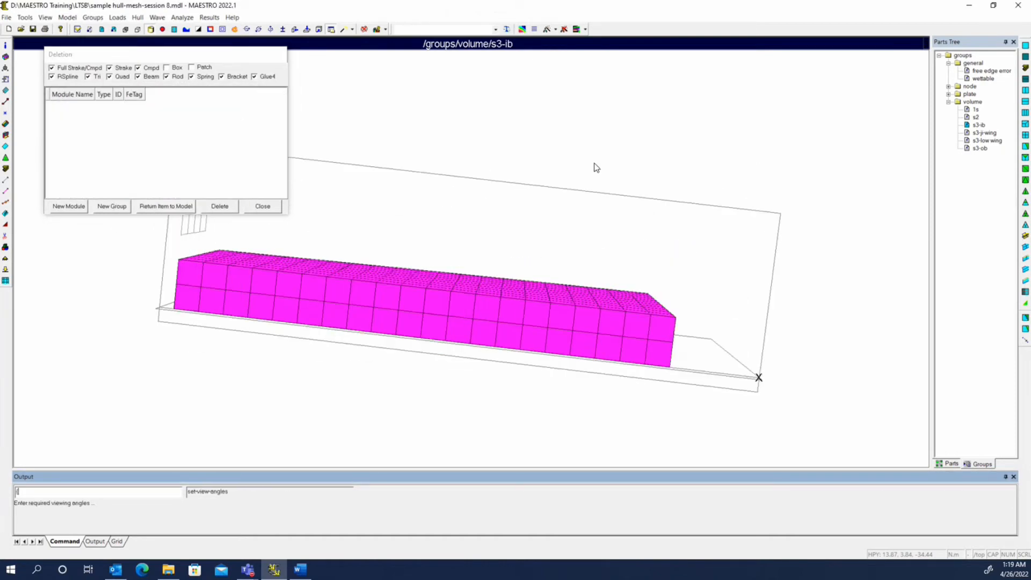
Delete the remaining loose plate patch at the far end of s3-ib, extending the selection by seed from one quad.
middle_click_drag(594, 163, 530, 151)
right_click(529, 150)
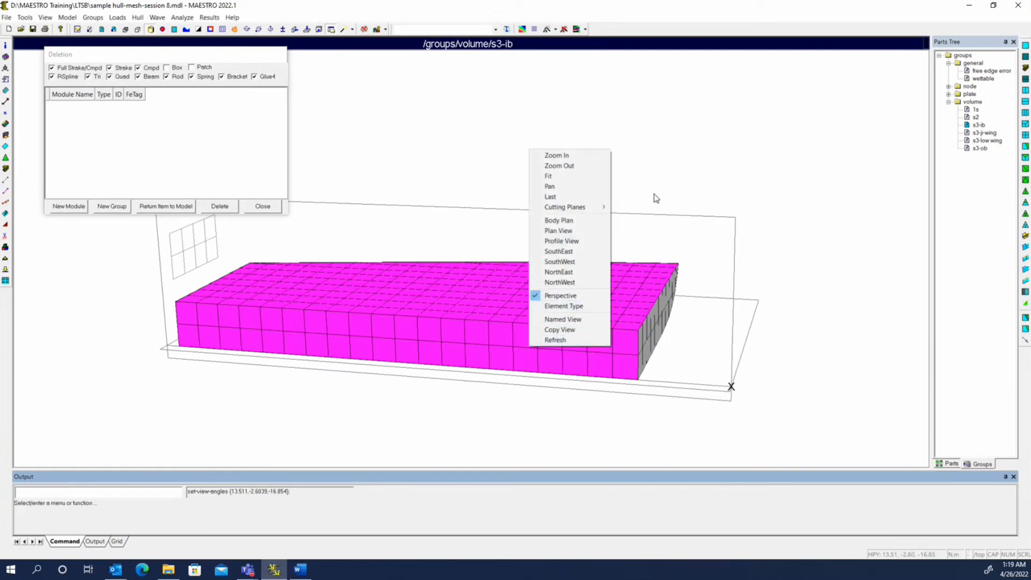
left_click(381, 172)
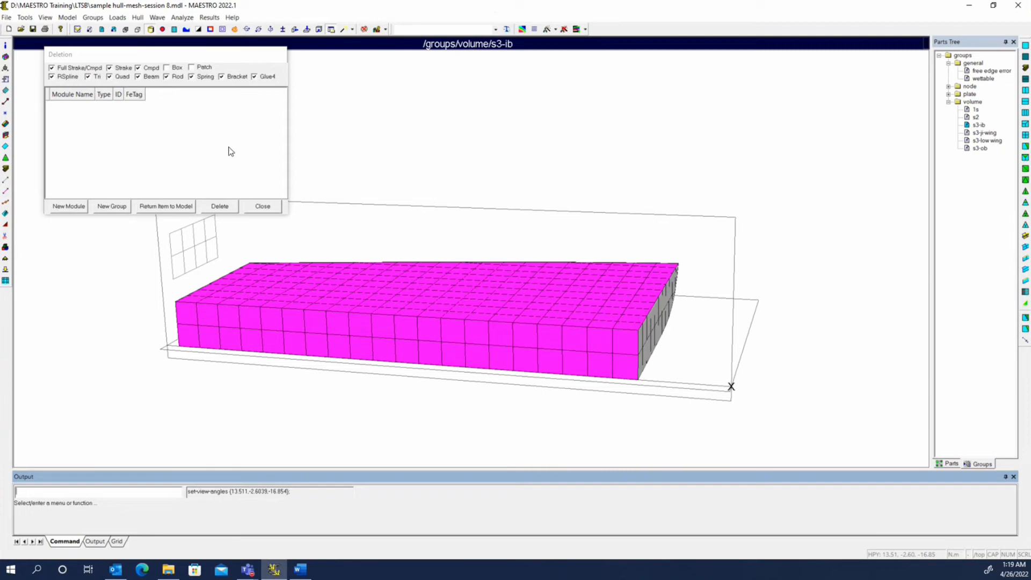
left_click(204, 229)
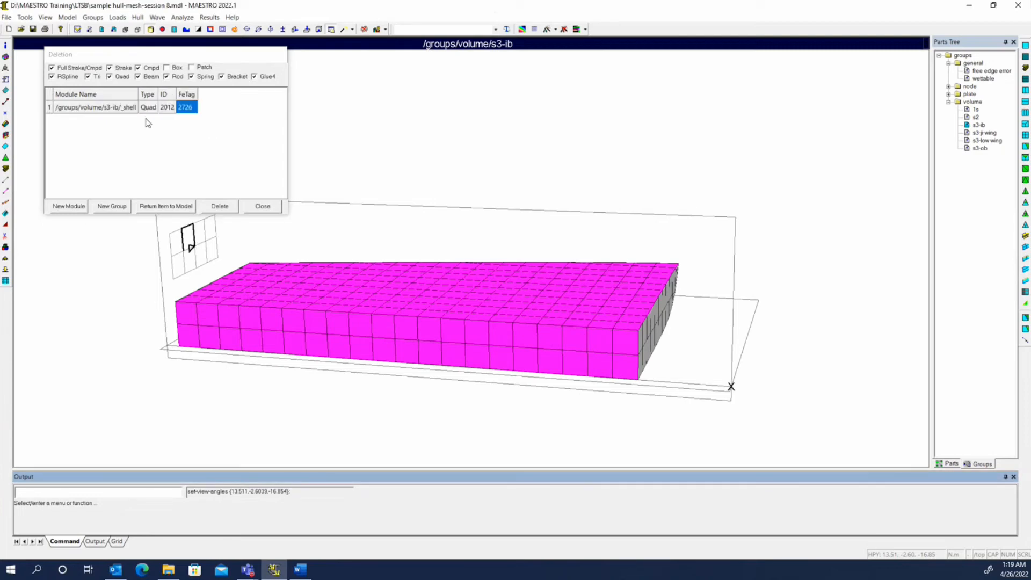
right_click(173, 162)
left_click(240, 182)
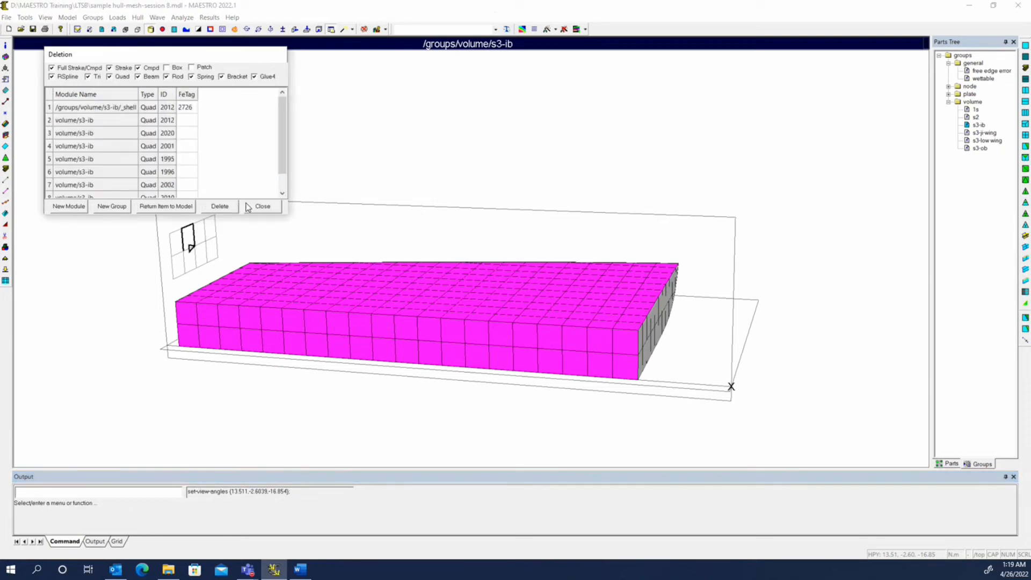
left_click(220, 209)
left_click(178, 162)
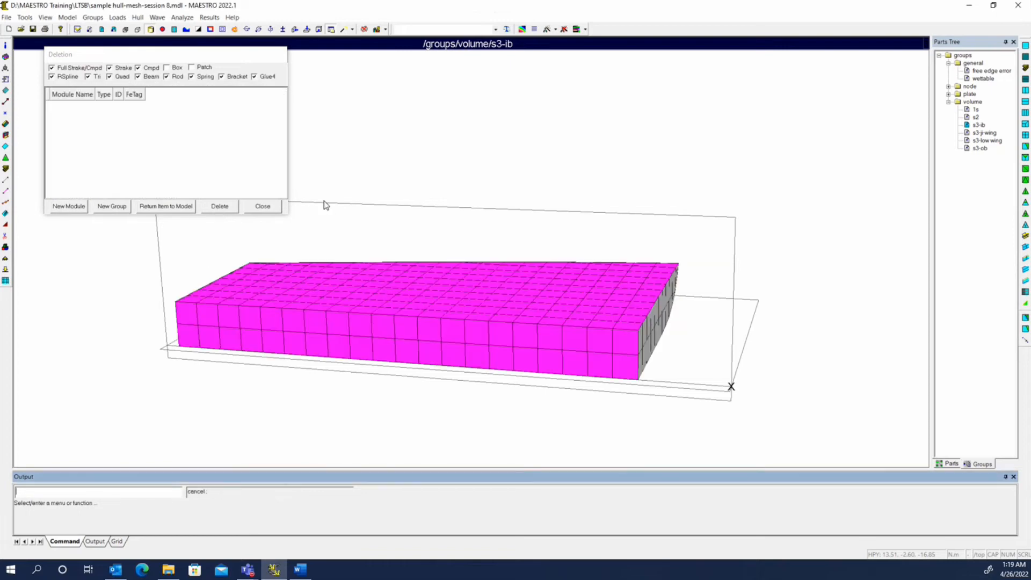
left_click(262, 206)
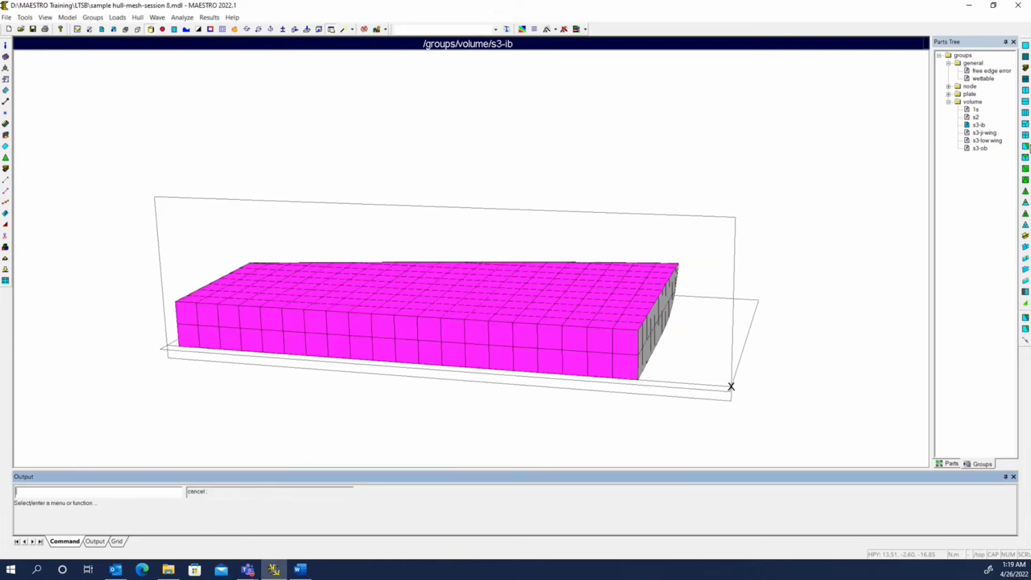
Make the pressure side consistent across all faces of group s3-ib.
right_click(981, 128)
left_click(956, 319)
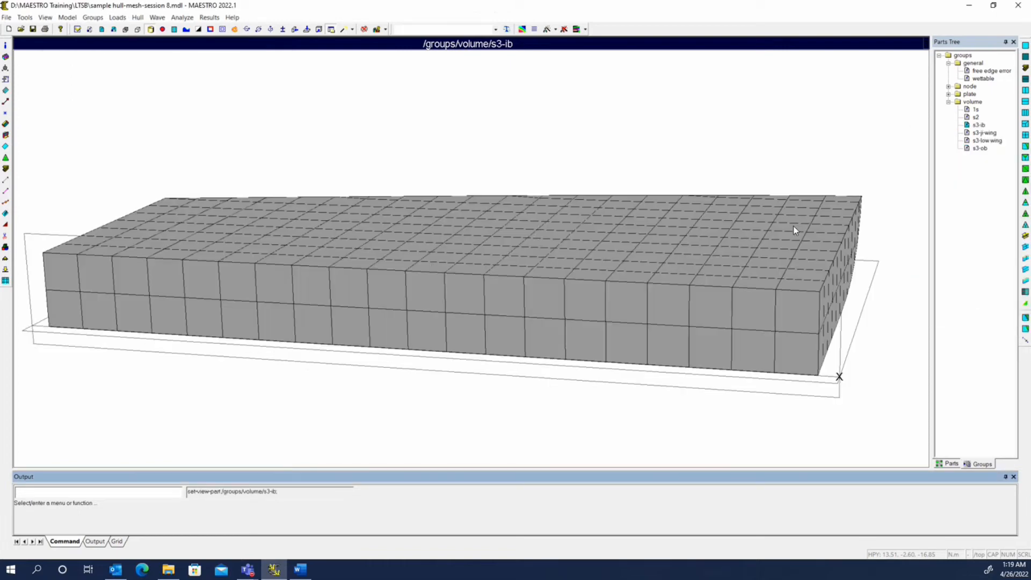
middle_click_drag(567, 418, 518, 410)
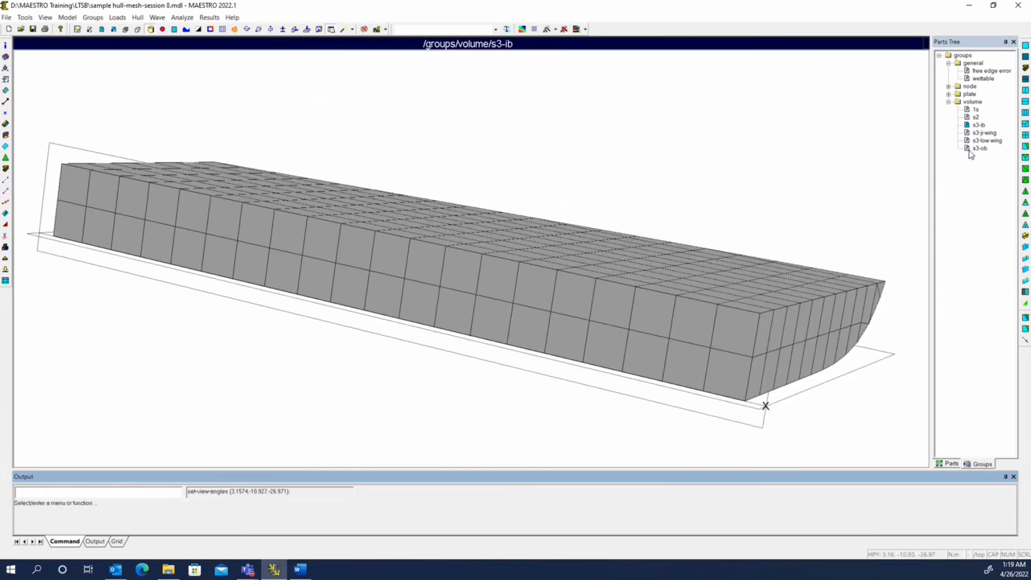
Display group s3-ji-wing by itself and peel its internals, running the peel a second time.
right_click(975, 134)
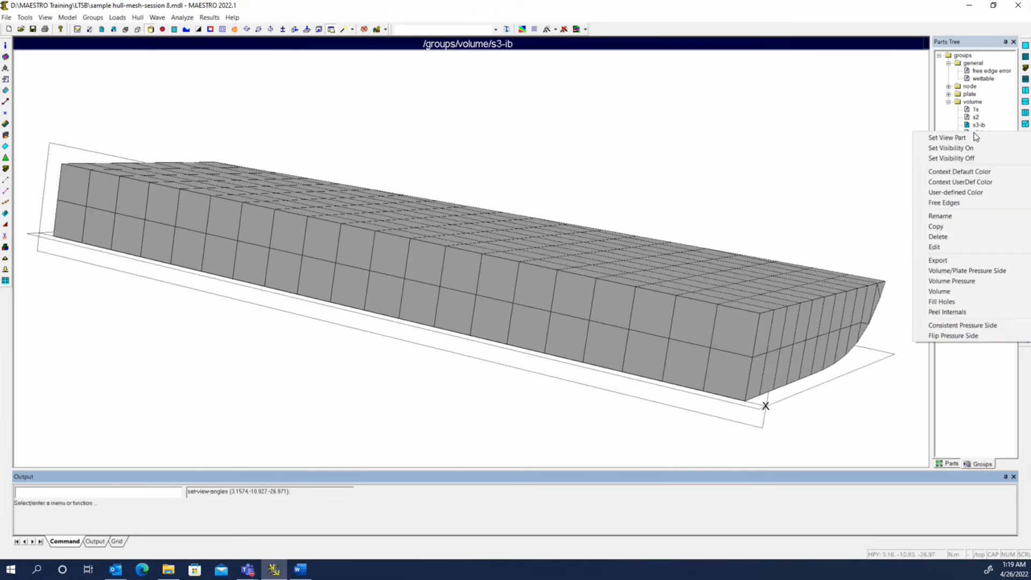
left_click(966, 139)
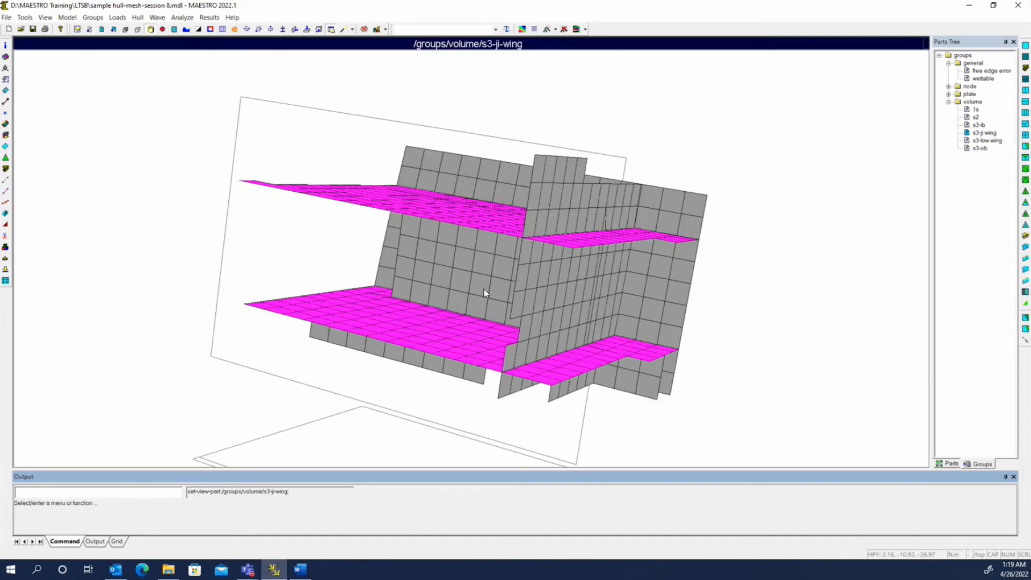
middle_click_drag(375, 268, 386, 286)
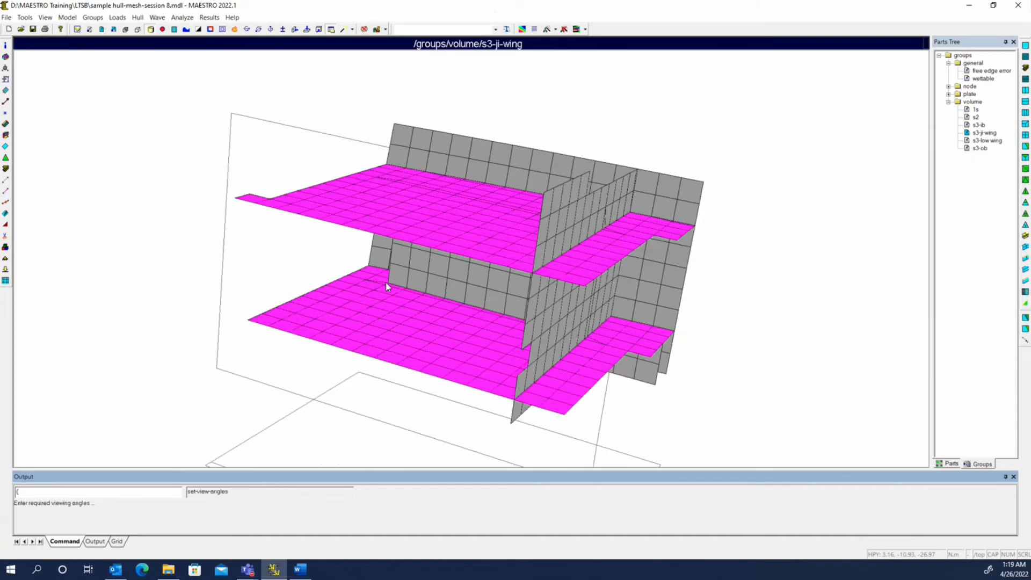
right_click(976, 136)
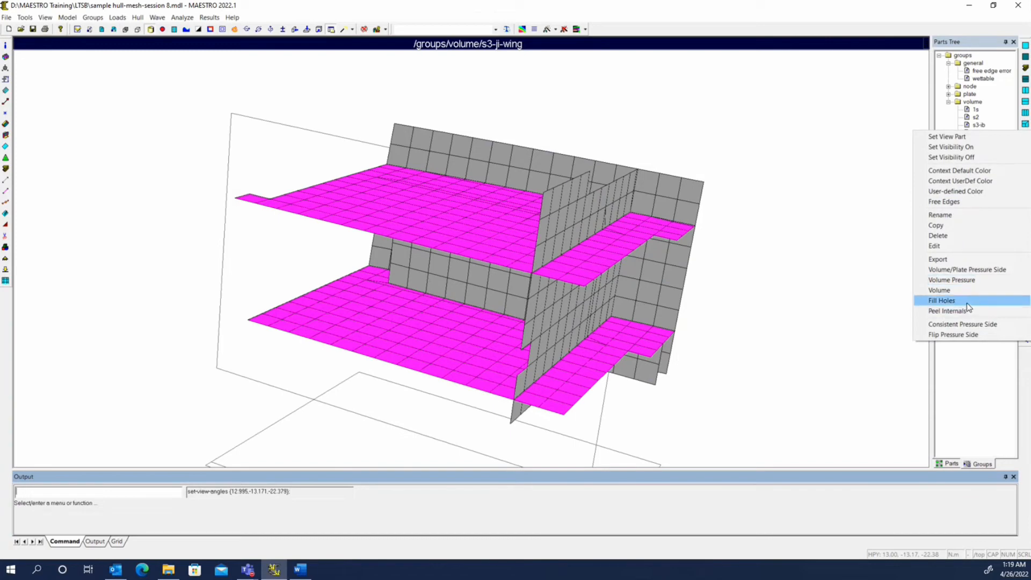
left_click(951, 310)
middle_click_drag(504, 260, 340, 301)
middle_click_drag(556, 221, 412, 230)
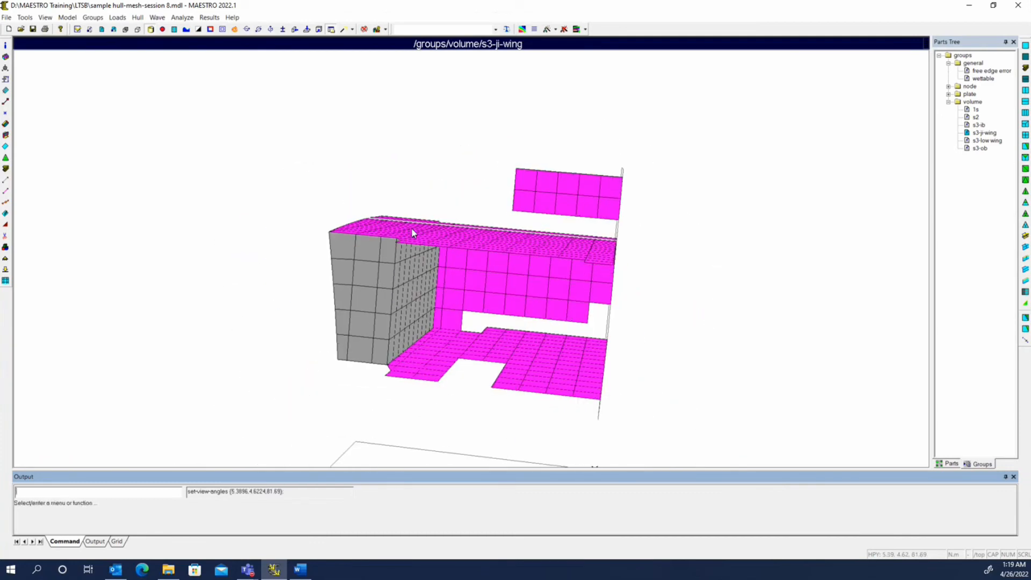
middle_click_drag(508, 238, 568, 273)
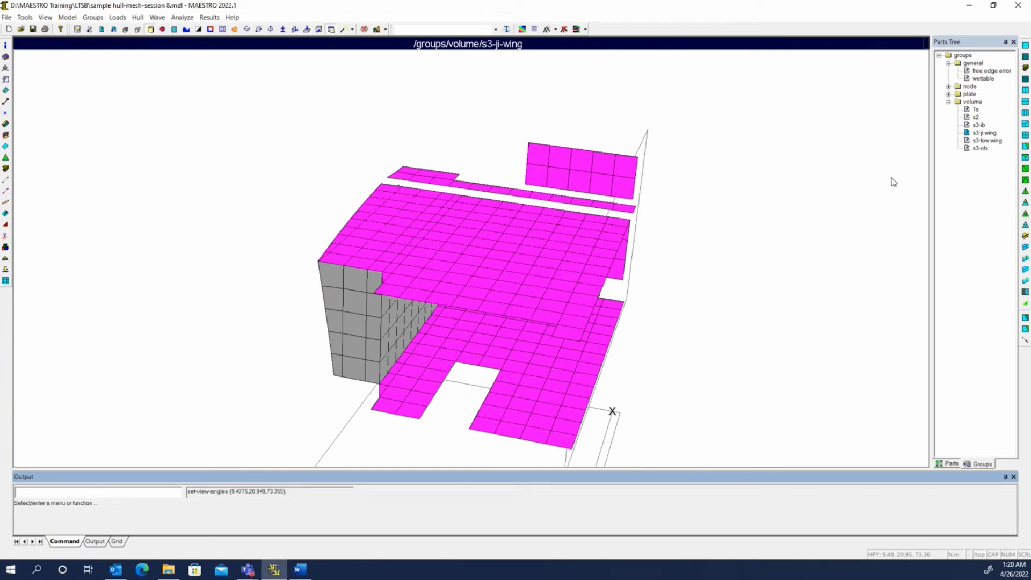
right_click(985, 132)
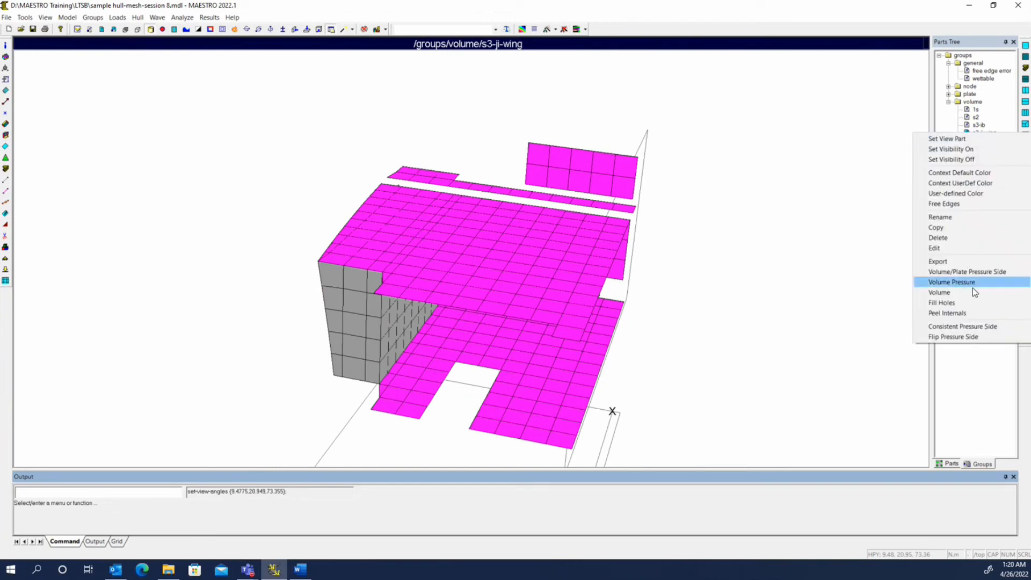
left_click(968, 311)
middle_click_drag(538, 248, 428, 220)
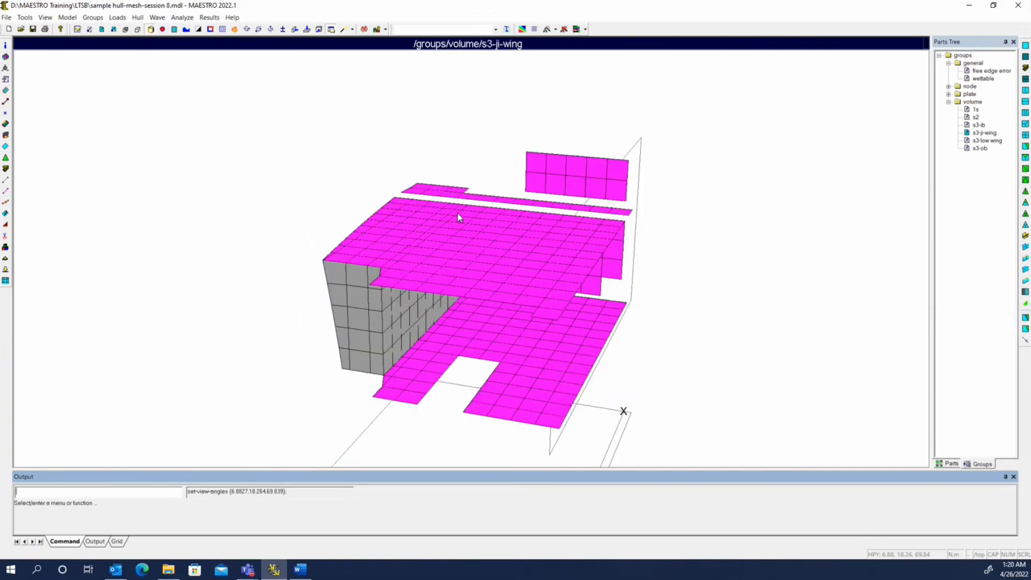
Add excess deck plating of s3-ji-wing to the deletion list by advanced seed from the notch triangle, limiting the X, Y and Z range.
middle_click_drag(569, 248, 272, 329)
middle_click_drag(395, 262, 392, 322)
left_click(5, 237)
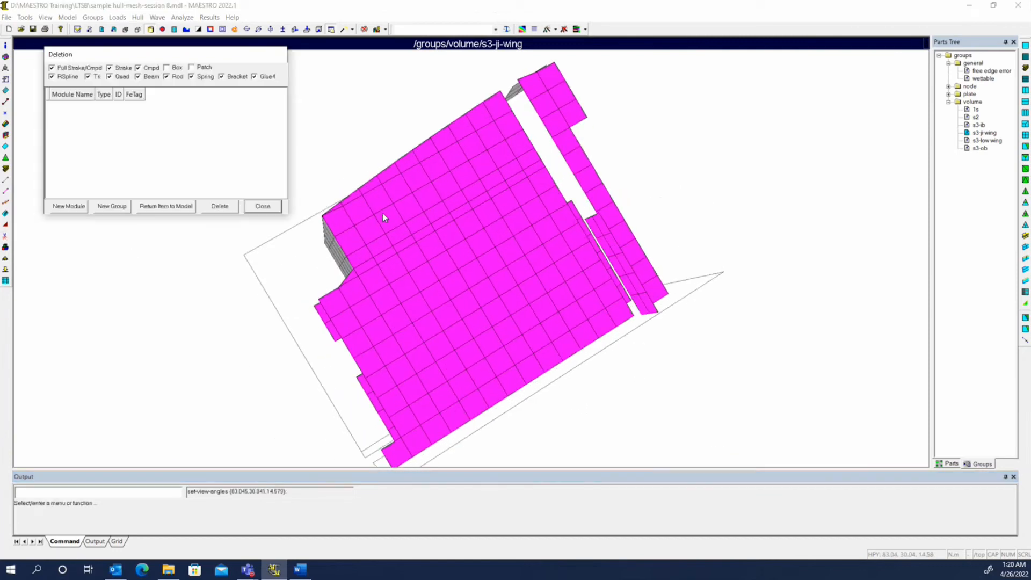
left_click(356, 273)
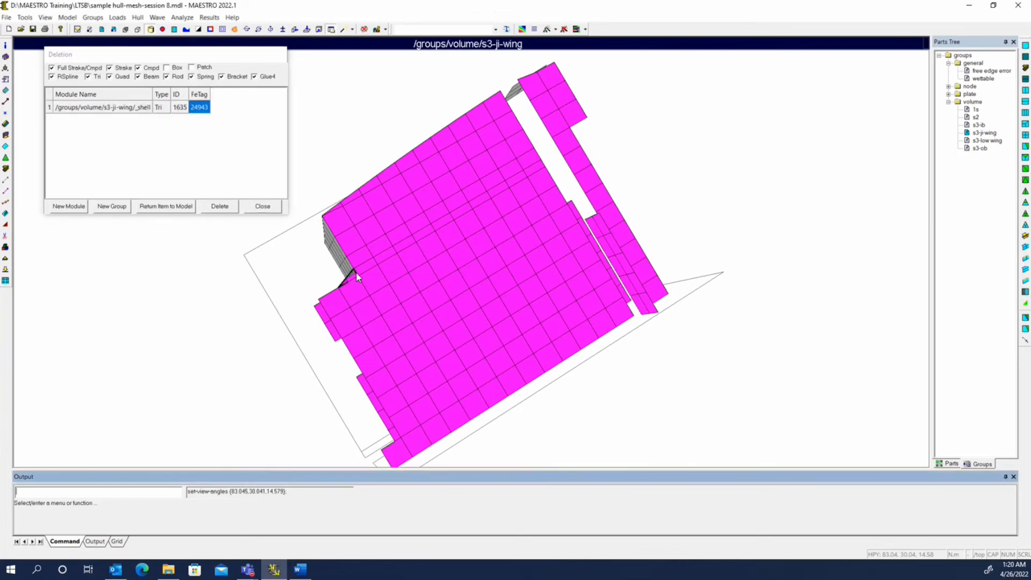
right_click(202, 115)
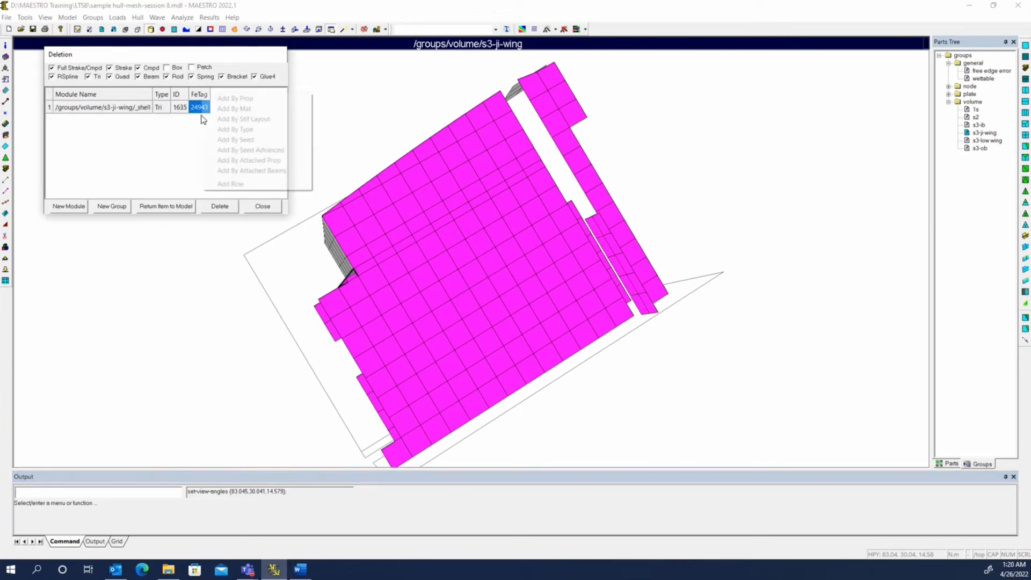
left_click(256, 152)
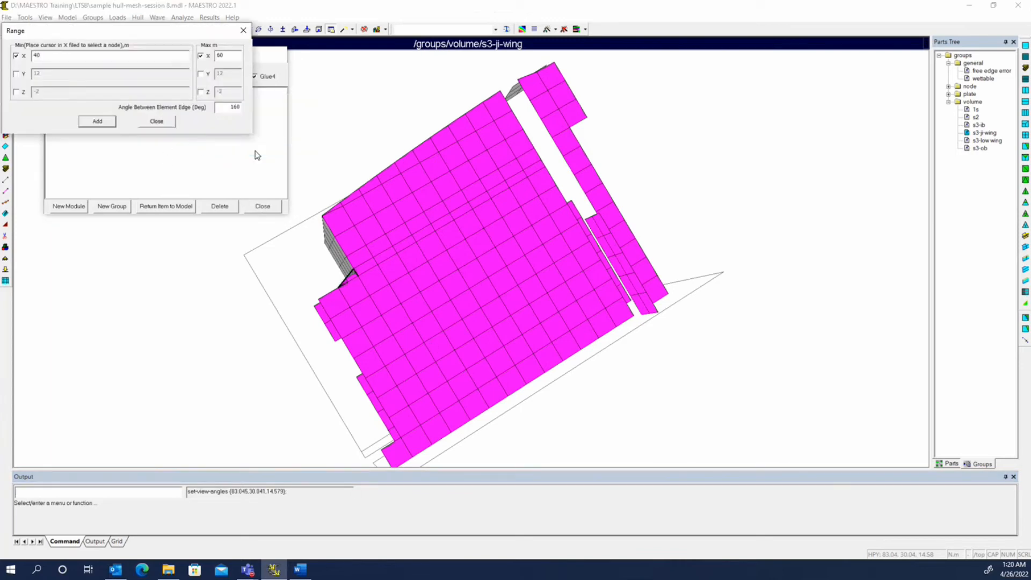
left_click(16, 73)
left_click(16, 92)
left_click(200, 92)
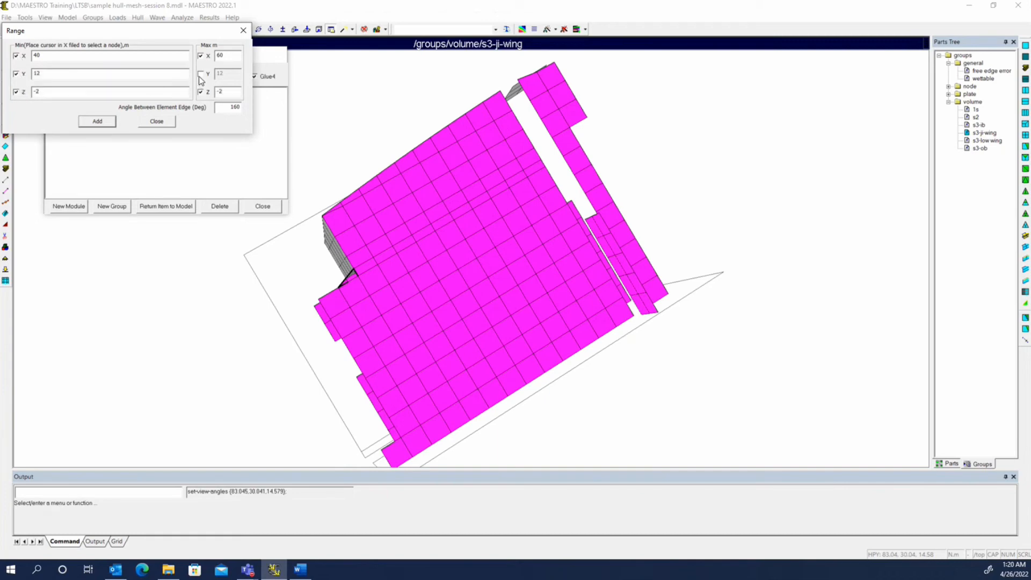
left_click(201, 74)
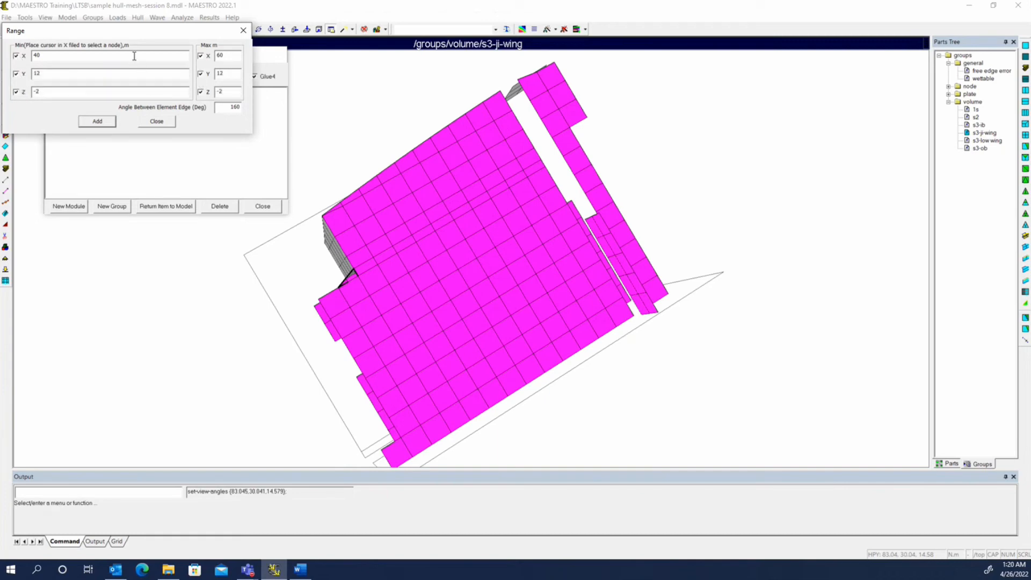
left_click(541, 160)
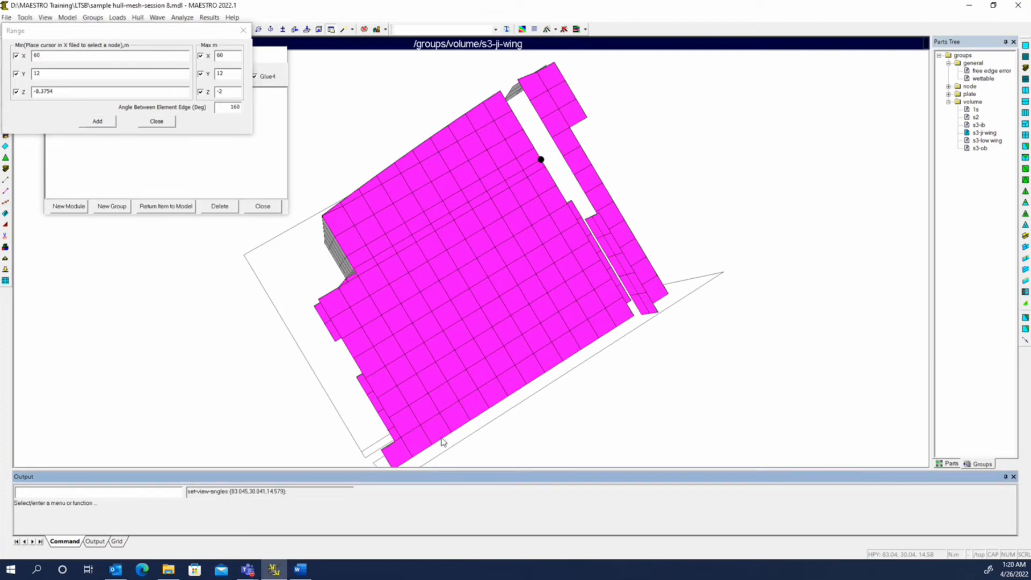
left_click(98, 121)
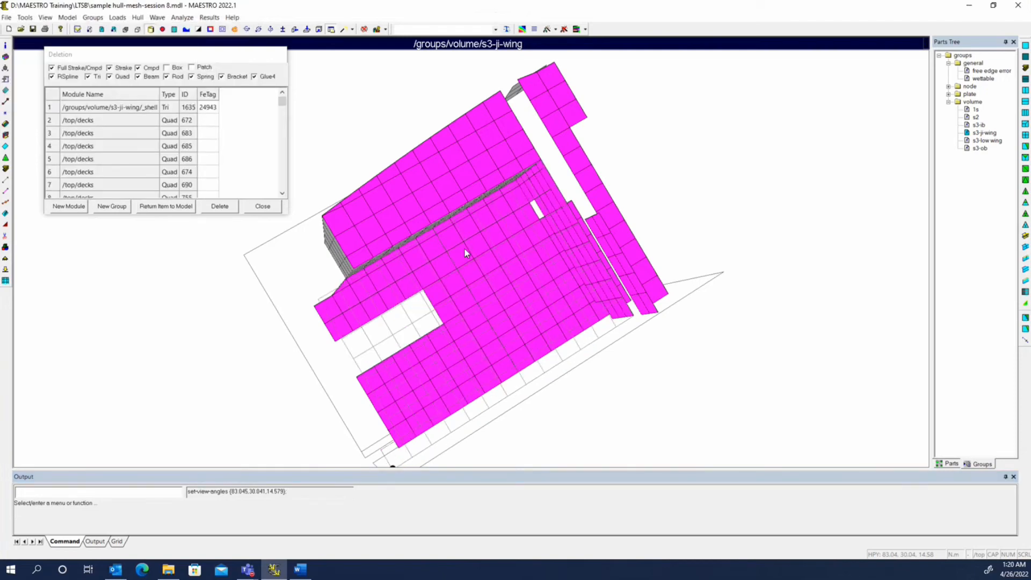
Try to extend the deletion list by seed from quads on the plating next to the s3-ji-wing tank box.
middle_click_drag(505, 222, 510, 204)
left_click(581, 297)
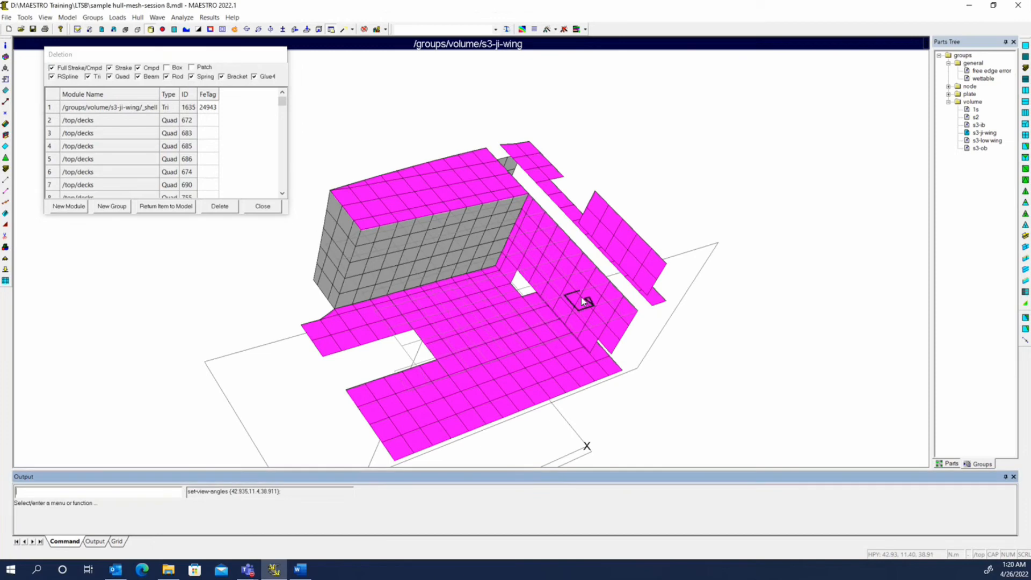
right_click(244, 153)
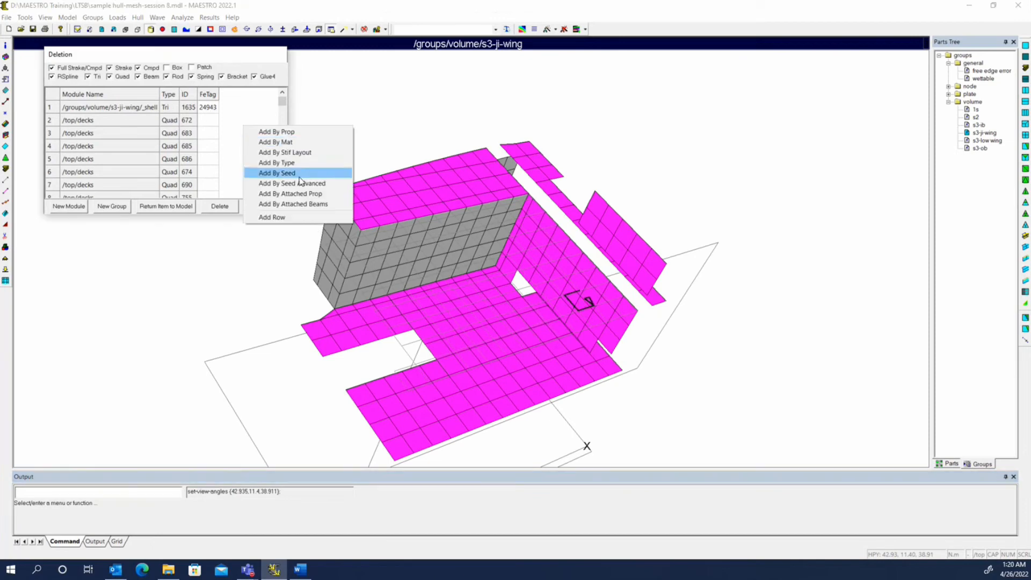
left_click(303, 173)
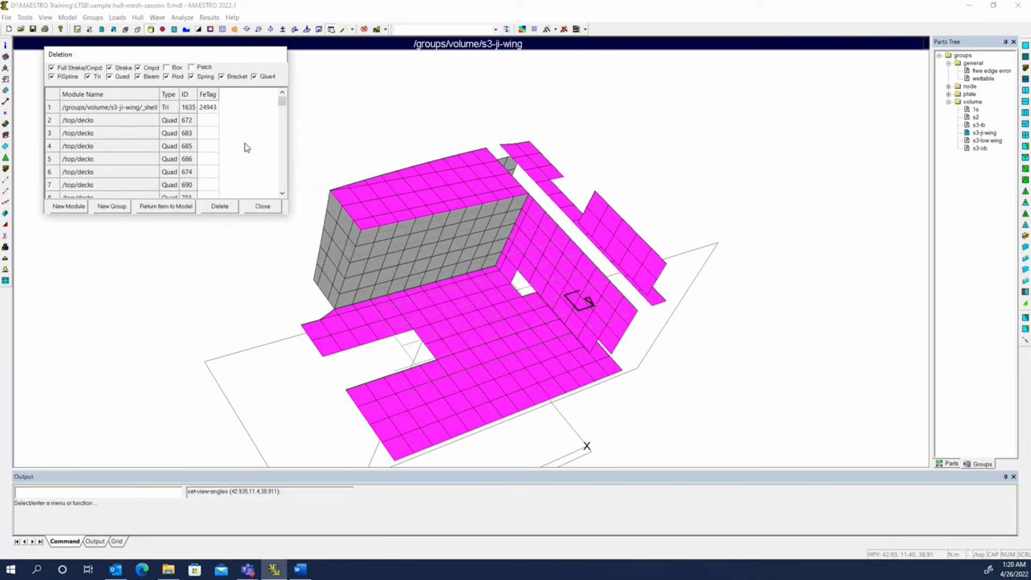
left_click(498, 269)
mouse_move(521, 302)
middle_mouse_down()
mouse_move(465, 216)
mouse_move(500, 223)
mouse_move(518, 249)
mouse_move(513, 301)
middle_mouse_up()
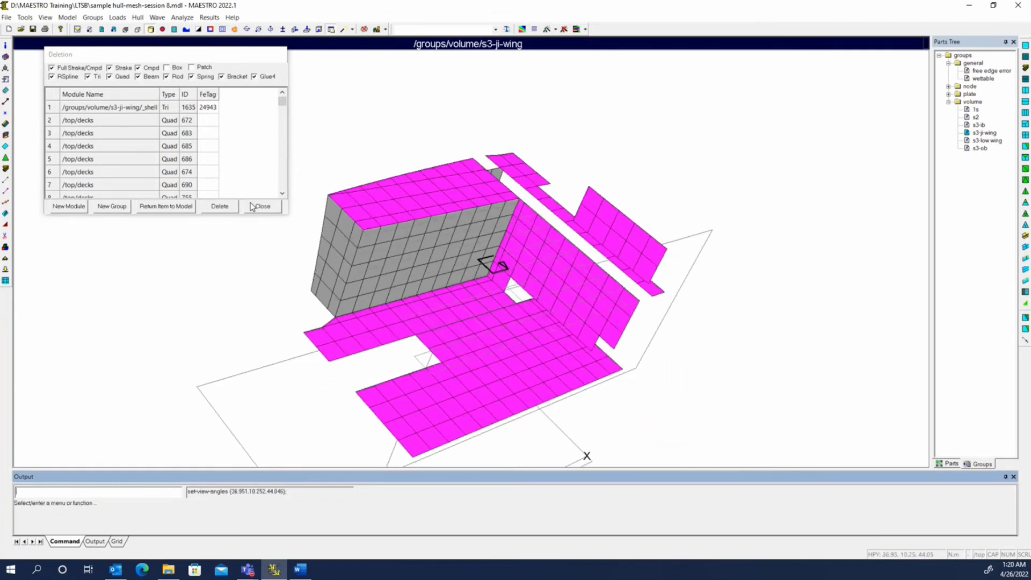
Try to delete all listed s3-ji-wing elements, and review the whole deletion list for module elements.
left_click(224, 209)
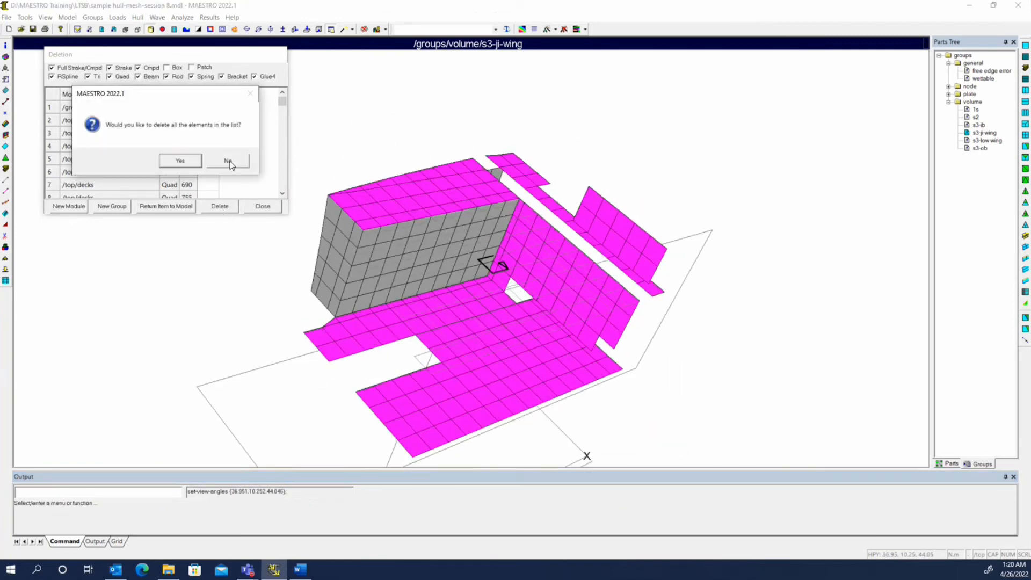
left_click(181, 161)
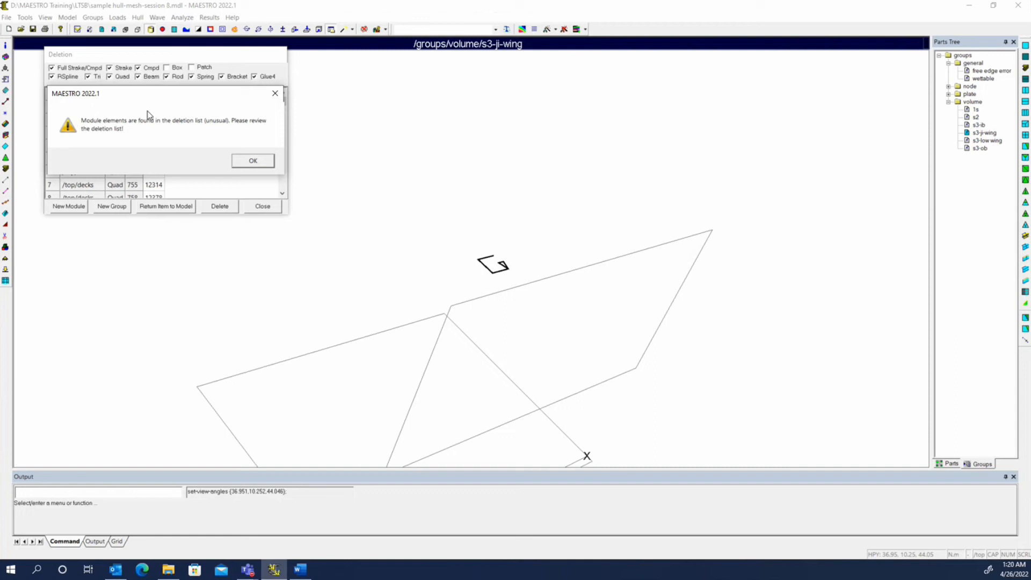
left_click(256, 160)
left_click(512, 260)
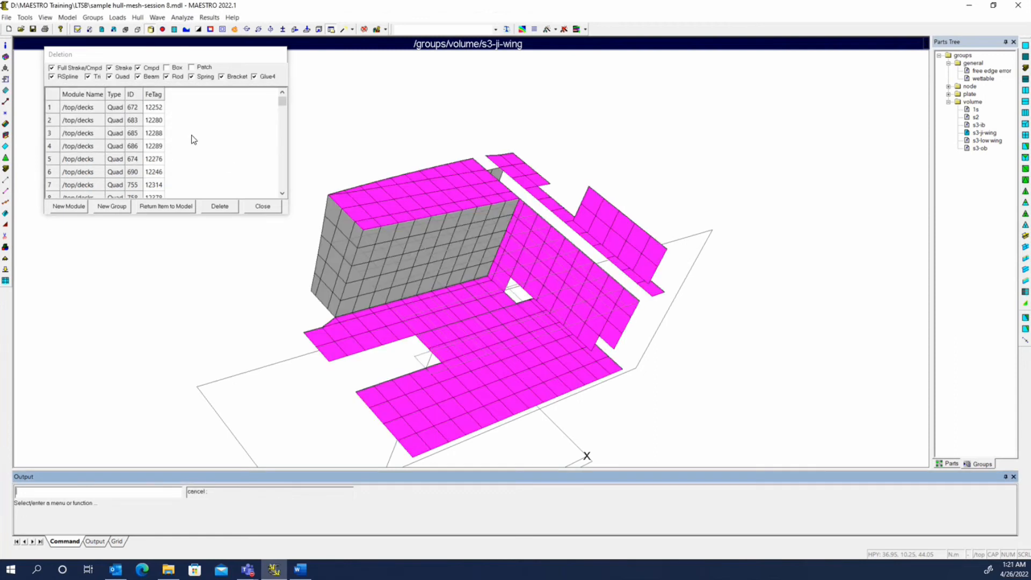
scroll(196, 137, "down", 20)
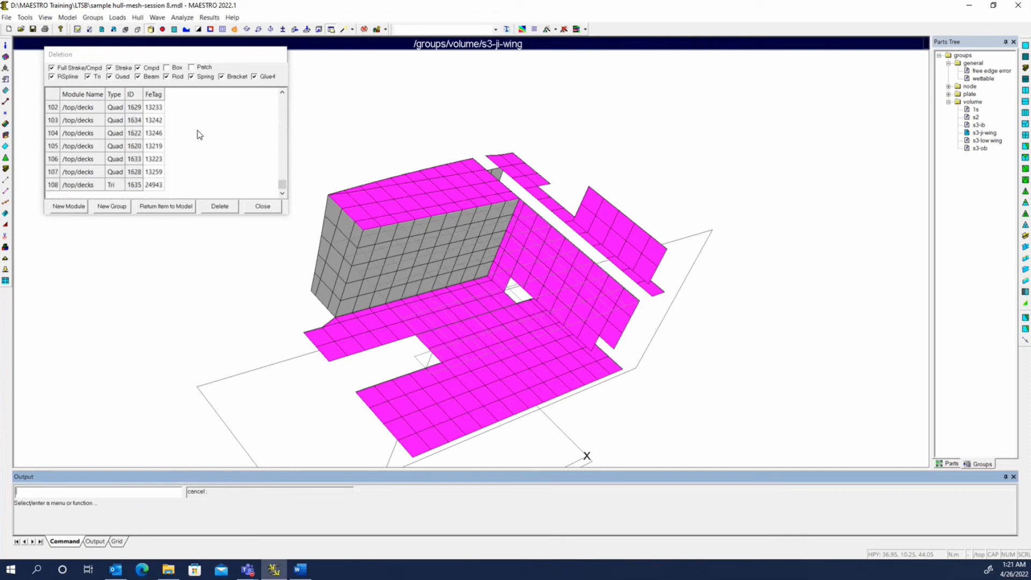
scroll(200, 135, "up", 20)
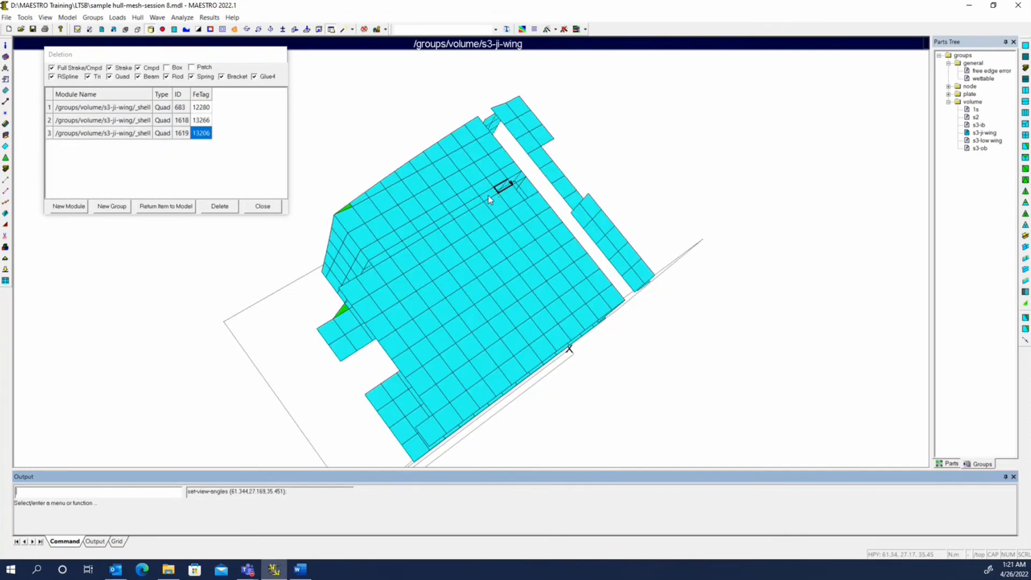
Delete the row of deck quads along the tank box of s3-ji-wing that joins it to the excess plating.
left_click_drag(489, 199, 403, 252)
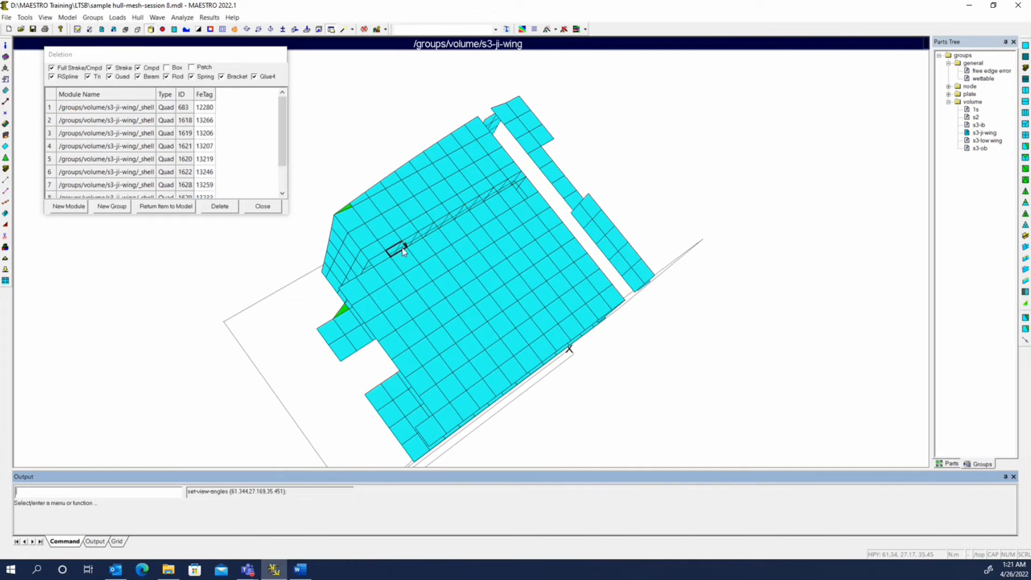
left_click(219, 206)
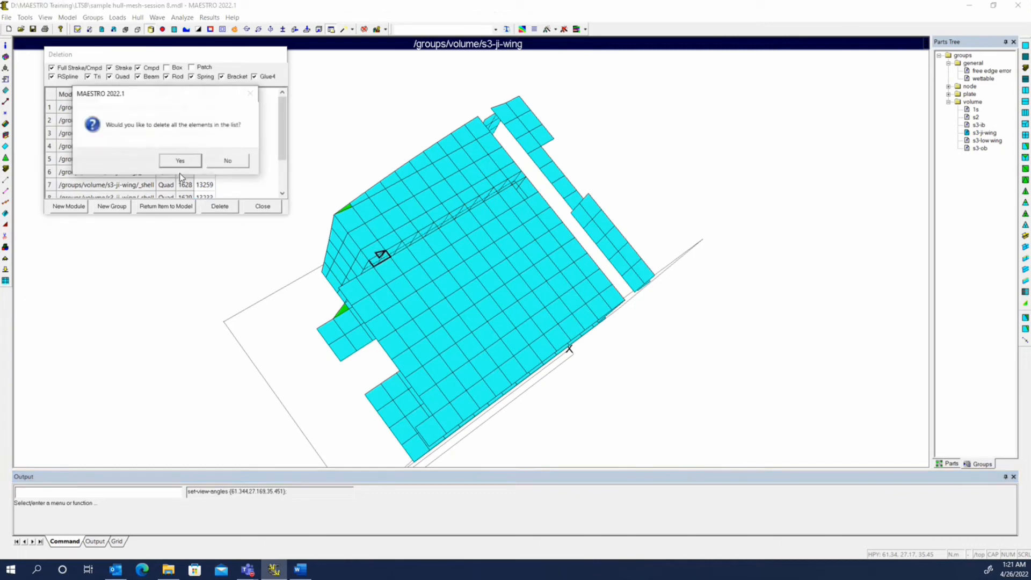
left_click(183, 131)
Box-select the large block of excess plating outside the s3-ji-wing tank box in a straight-on view and delete it.
middle_click_drag(478, 270, 728, 288)
left_click(167, 67)
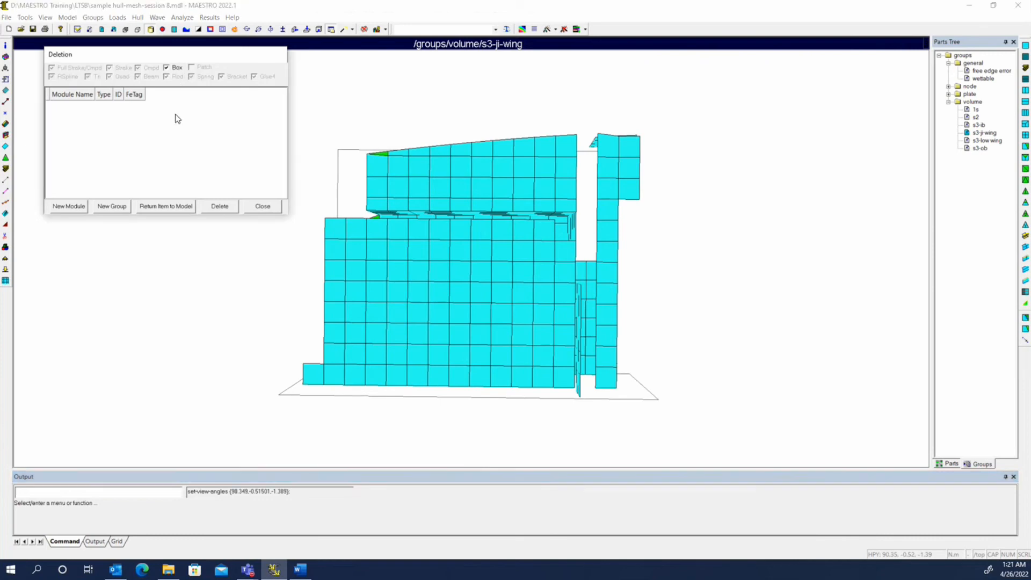
left_click(247, 411)
left_click(662, 230)
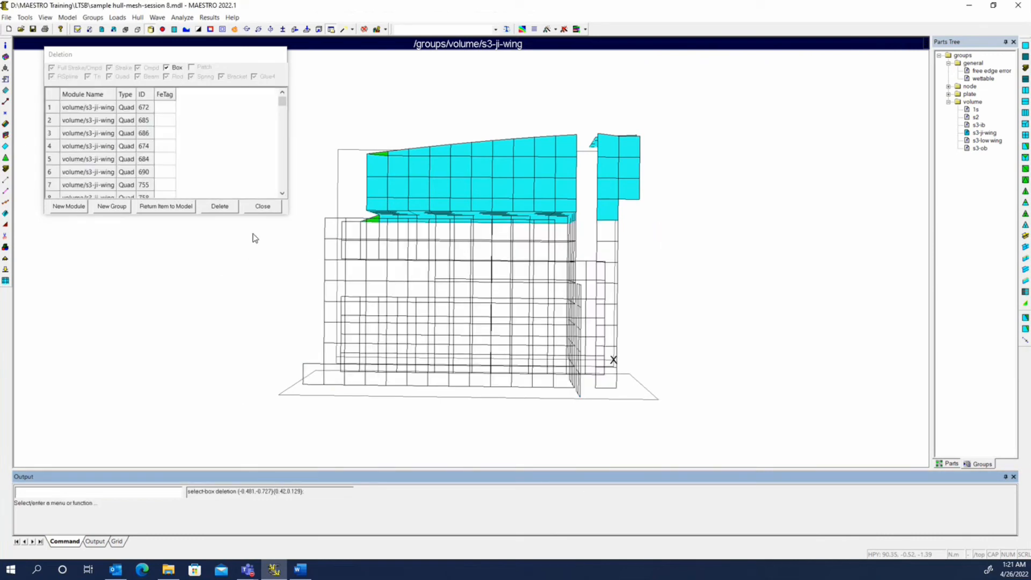
left_click(220, 206)
left_click(180, 160)
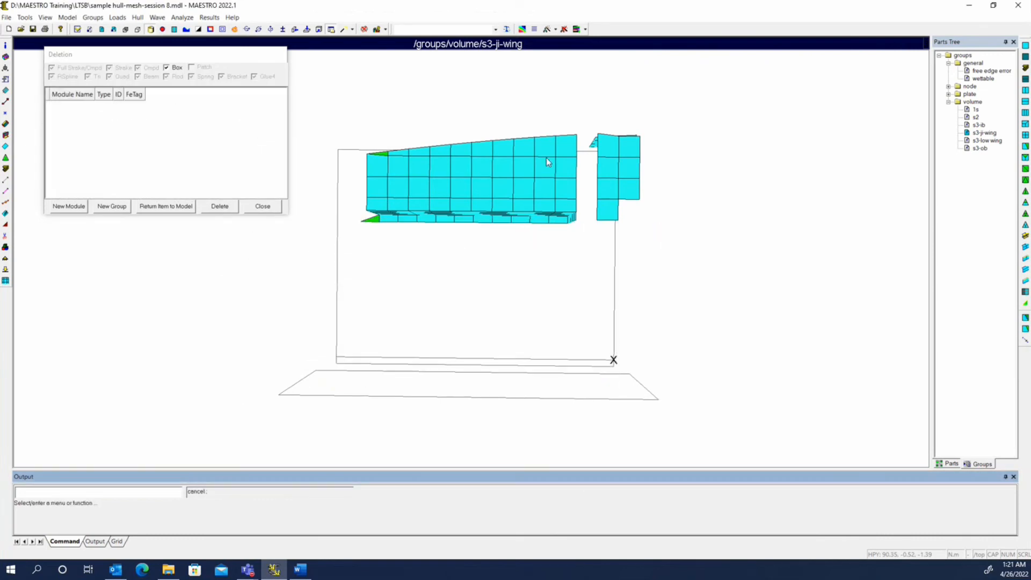
Box-select the separate plate strip beyond the end of the s3-ji-wing tank box and delete it.
left_click_drag(592, 101, 673, 234)
left_click(230, 206)
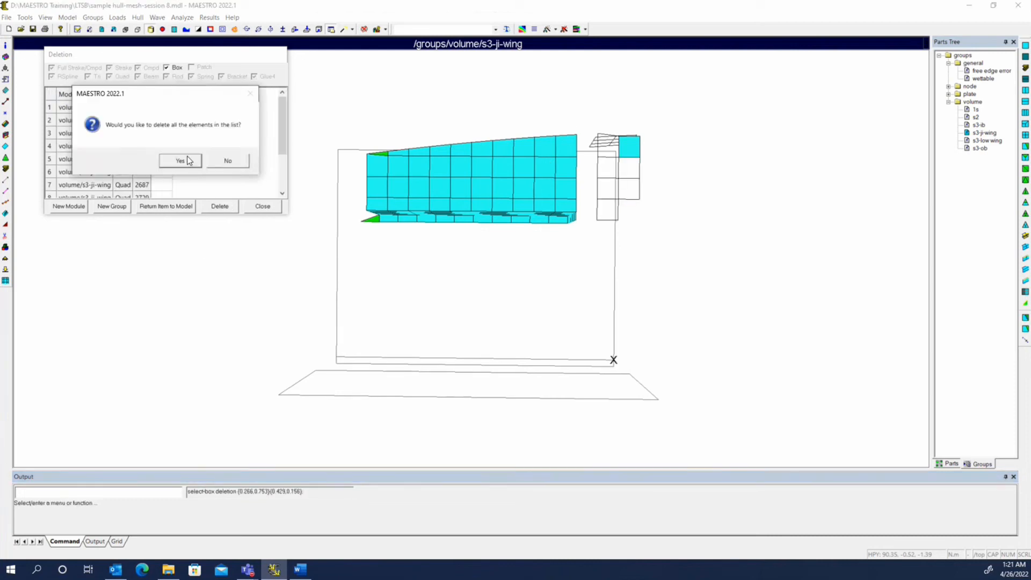
left_click(182, 160)
Turn off box selection and delete the last loose plate patch beside the s3-ji-wing tank box.
left_click(172, 68)
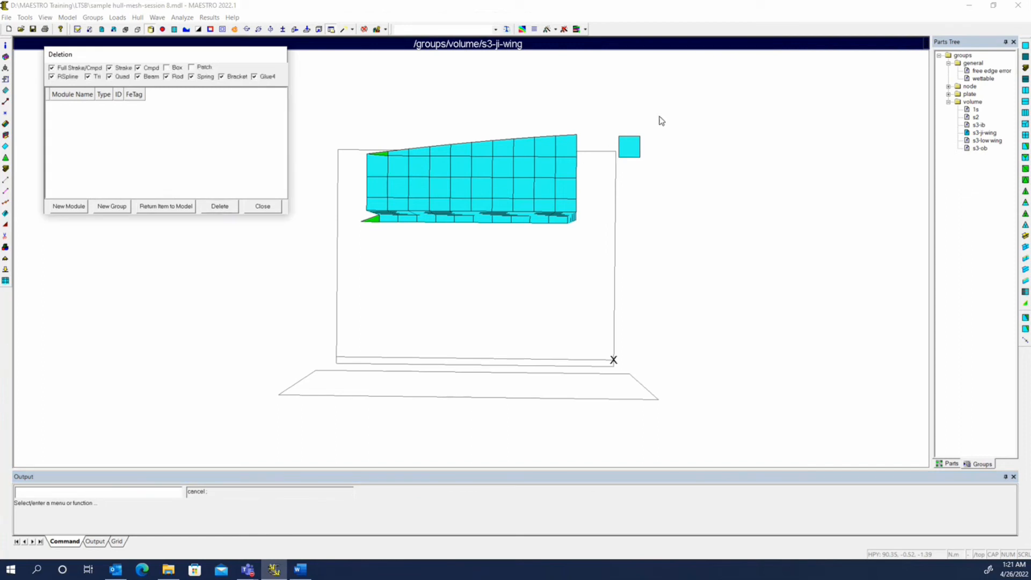
left_click(631, 153)
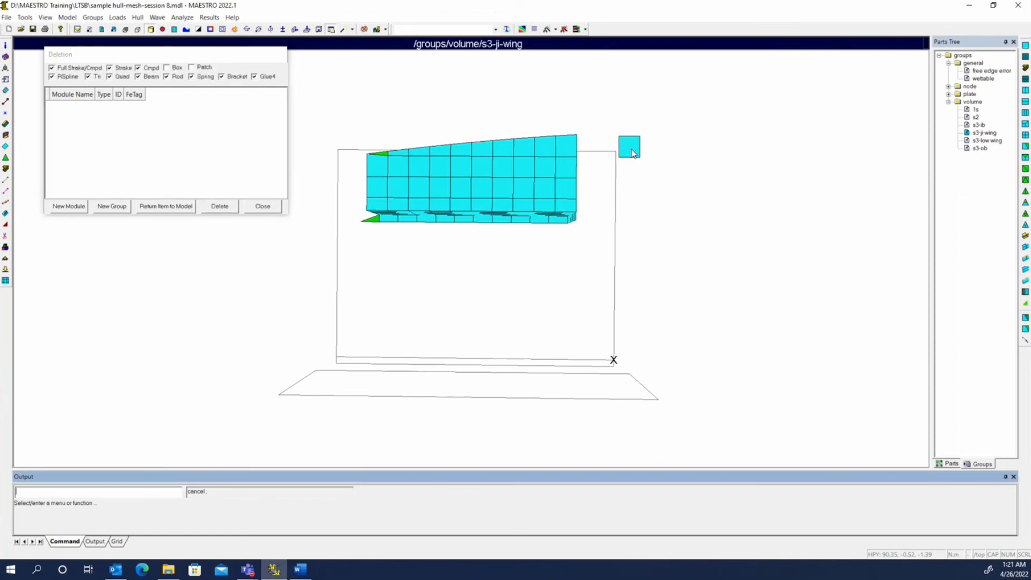
left_click(210, 133)
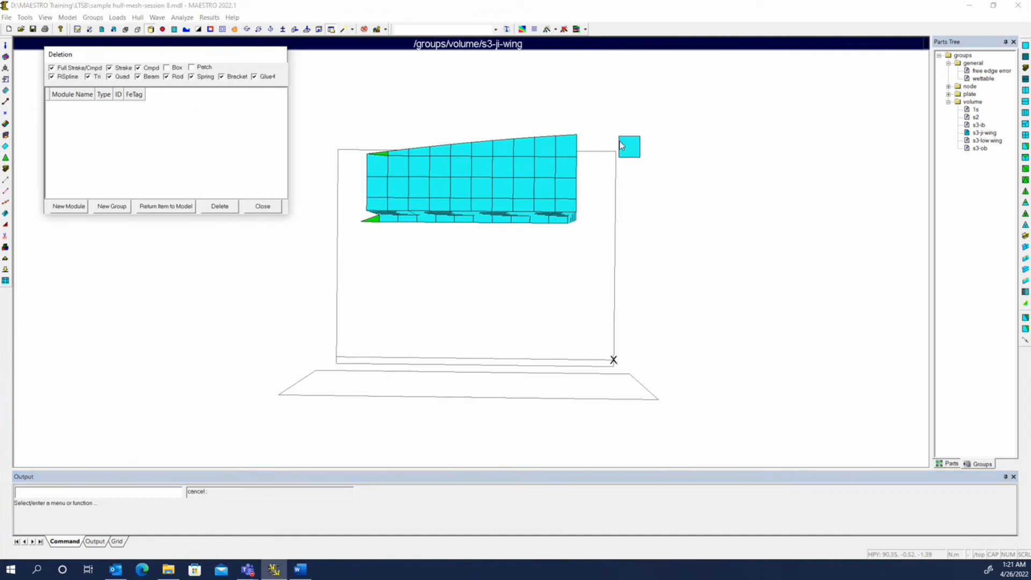
left_click(625, 154)
middle_click_drag(561, 339, 293, 207)
left_click(220, 207)
left_click(184, 162)
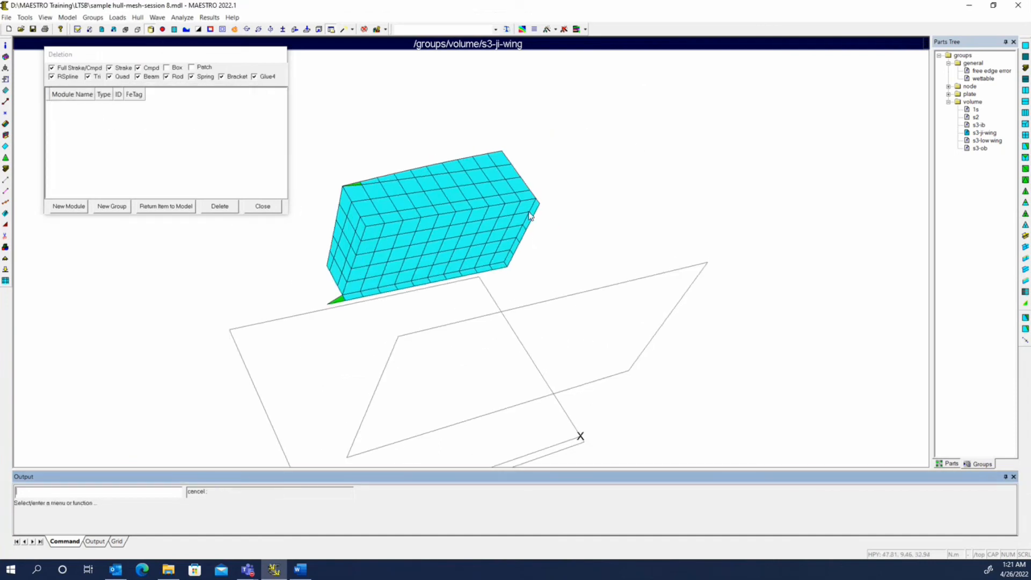
Peel the internals of group s3-ji-wing once more and end the deletion command.
right_click(992, 135)
left_click(974, 313)
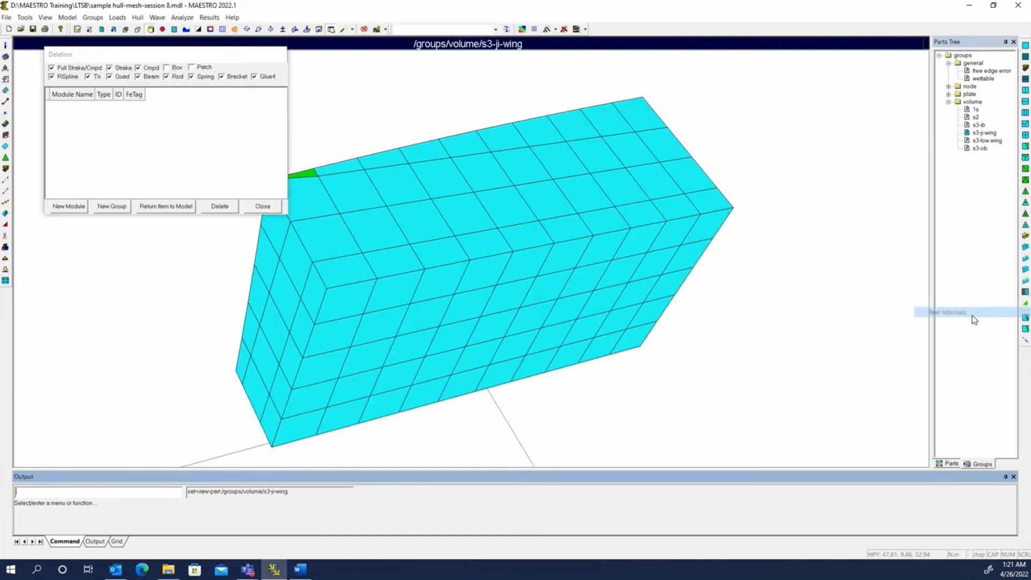
left_click(252, 209)
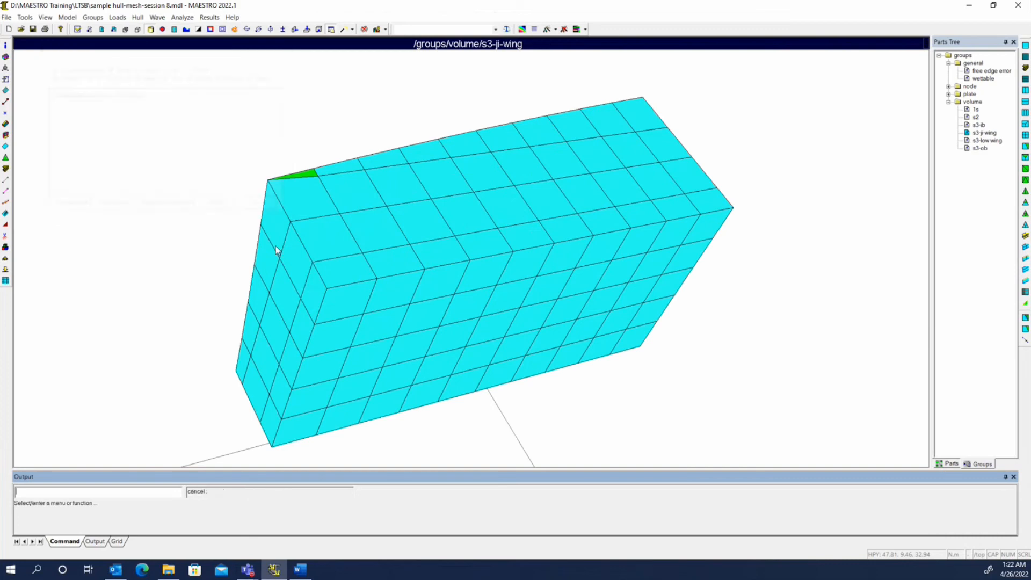
middle_click_drag(304, 267, 488, 278)
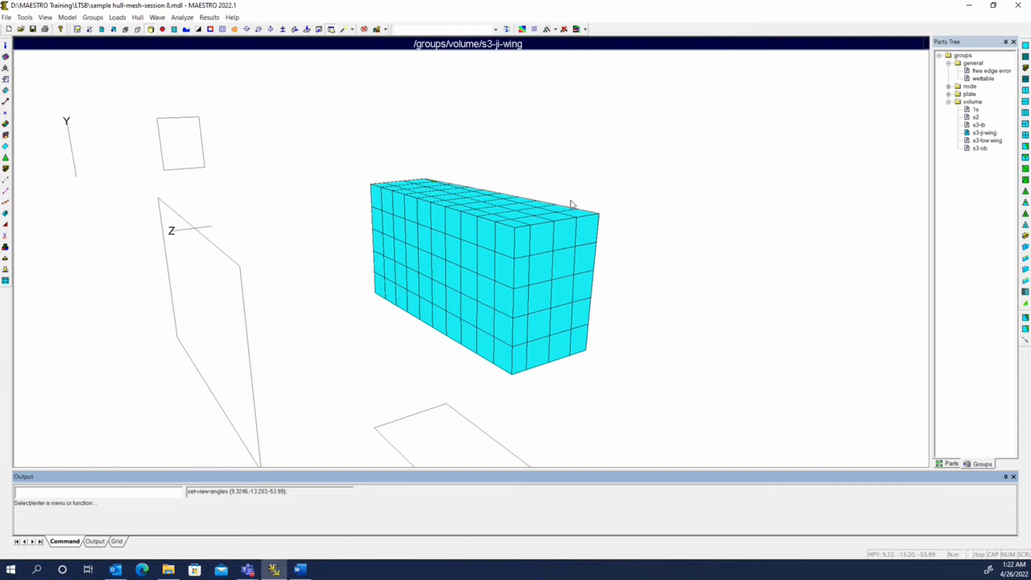
Show the plate pressure sides of group s3-ji-wing and make them consistent.
right_click(976, 134)
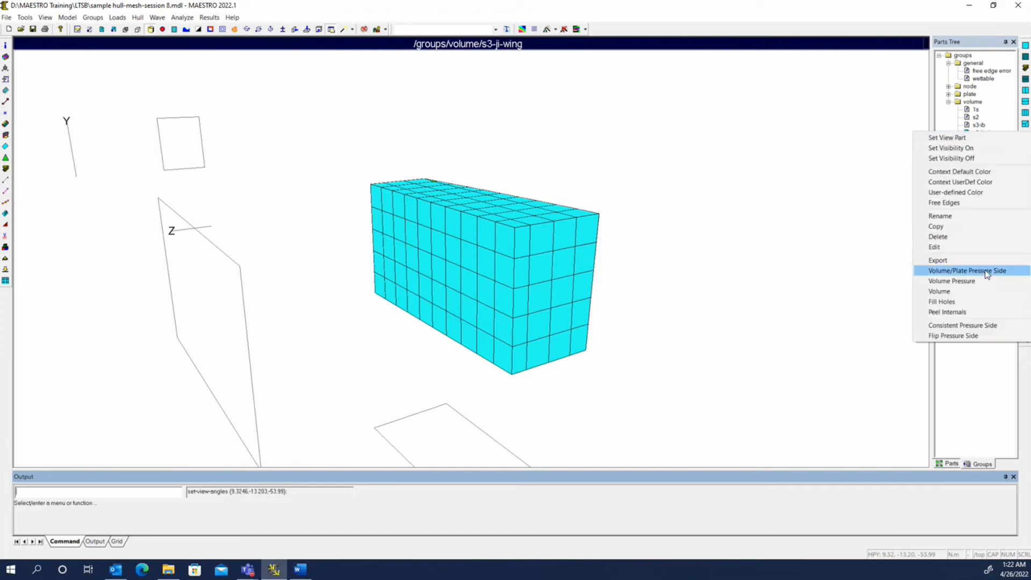
left_click(985, 270)
right_click(991, 139)
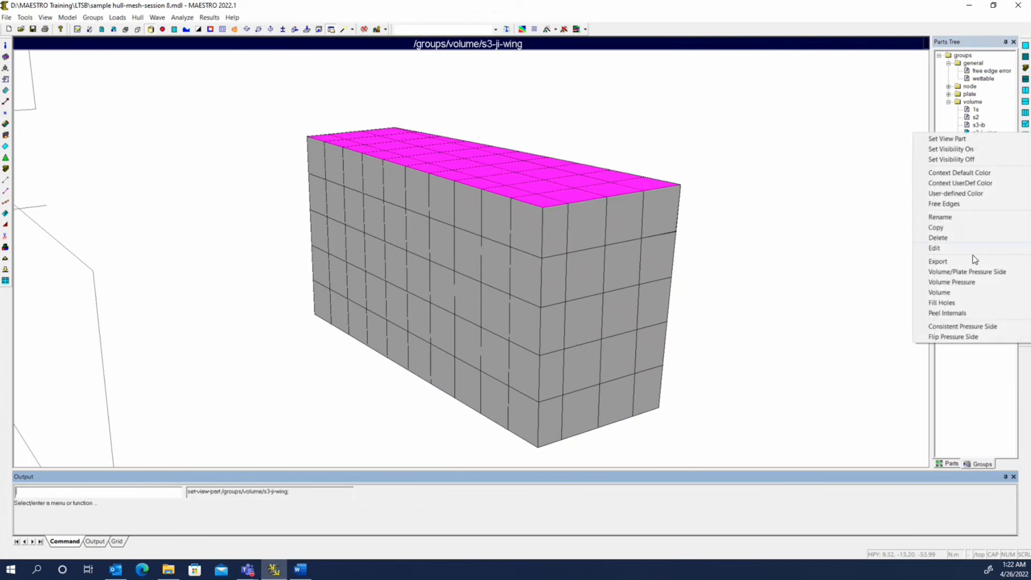
left_click(934, 326)
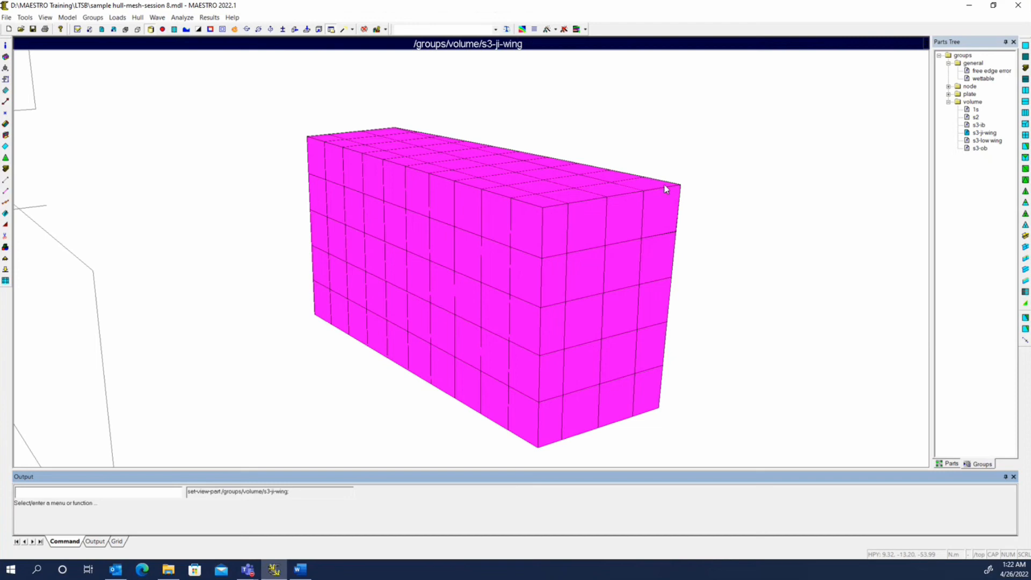
Flip the pressure side of group s3-ji-wing and check its inner faces with the elements temporarily shrunk.
left_click_drag(709, 220, 569, 290)
right_click(980, 133)
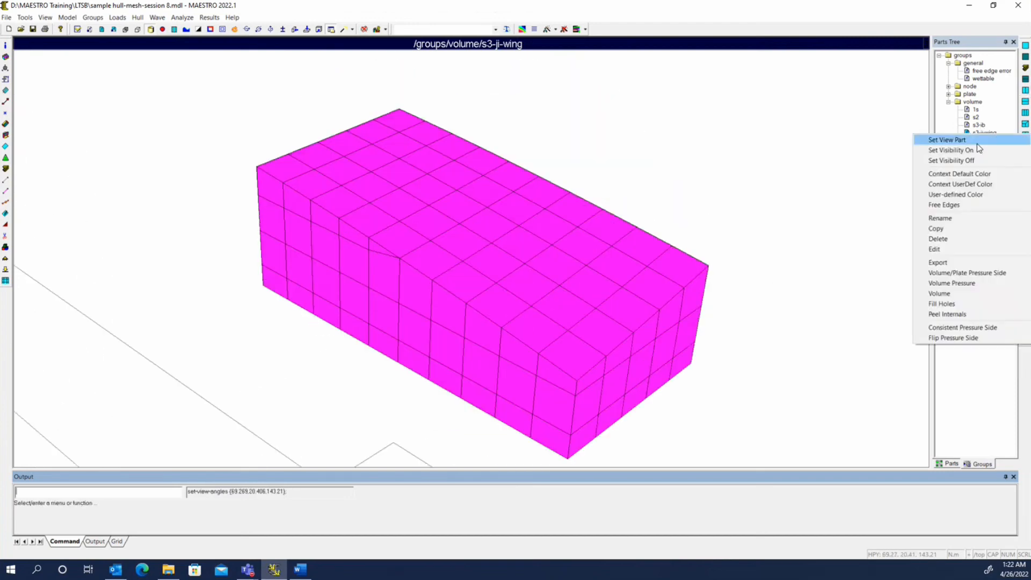
left_click(951, 337)
left_click_drag(417, 172, 571, 277)
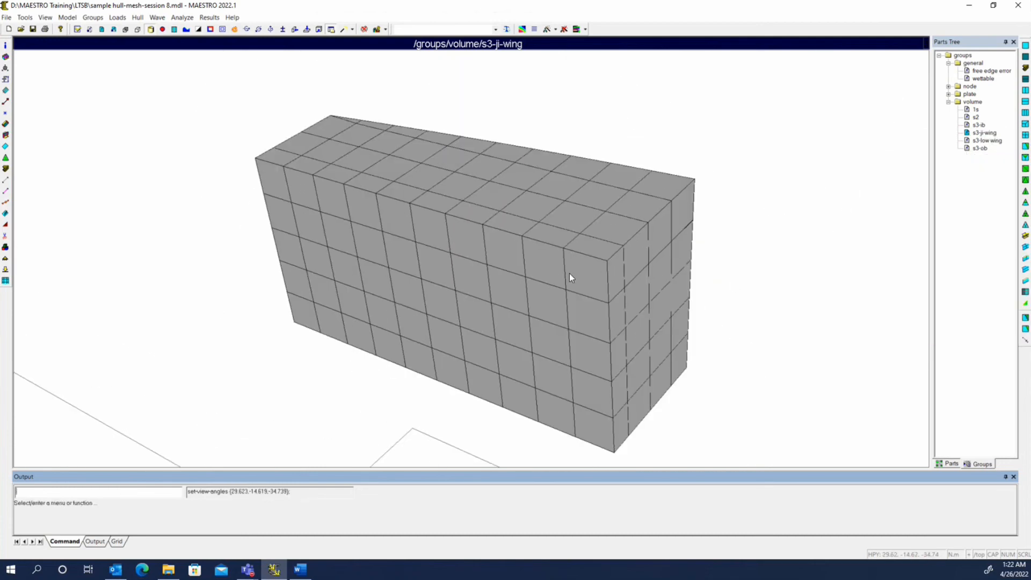
left_click(223, 31)
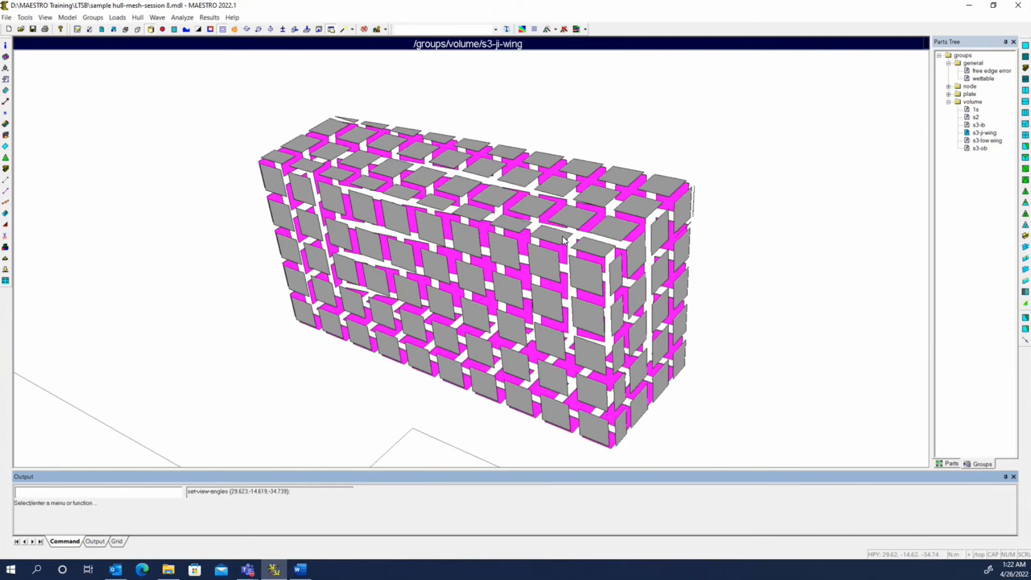
left_click_drag(516, 215, 537, 253)
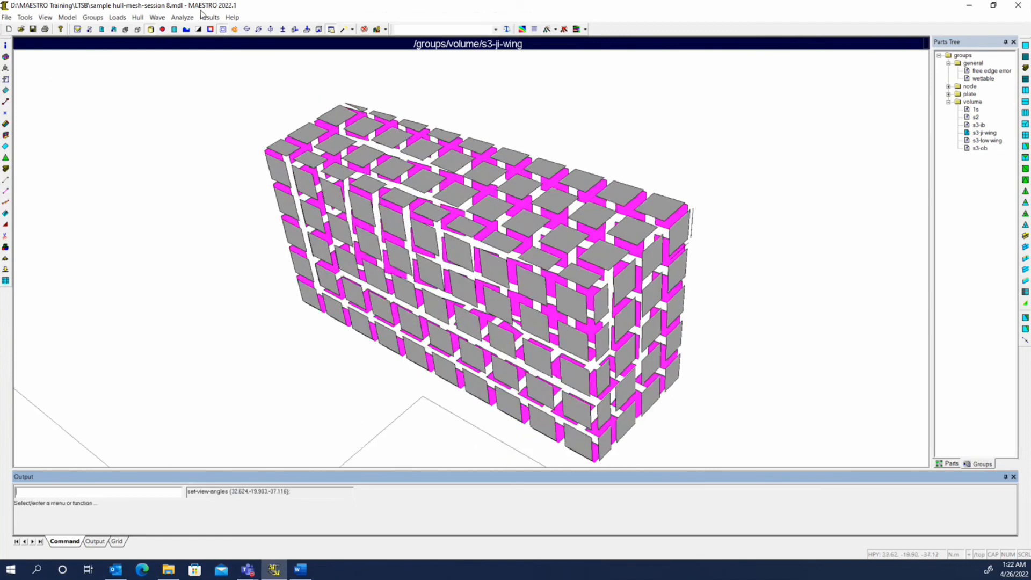
left_click(223, 29)
Display group s3-low wing by itself and peel its internals.
right_click(1000, 141)
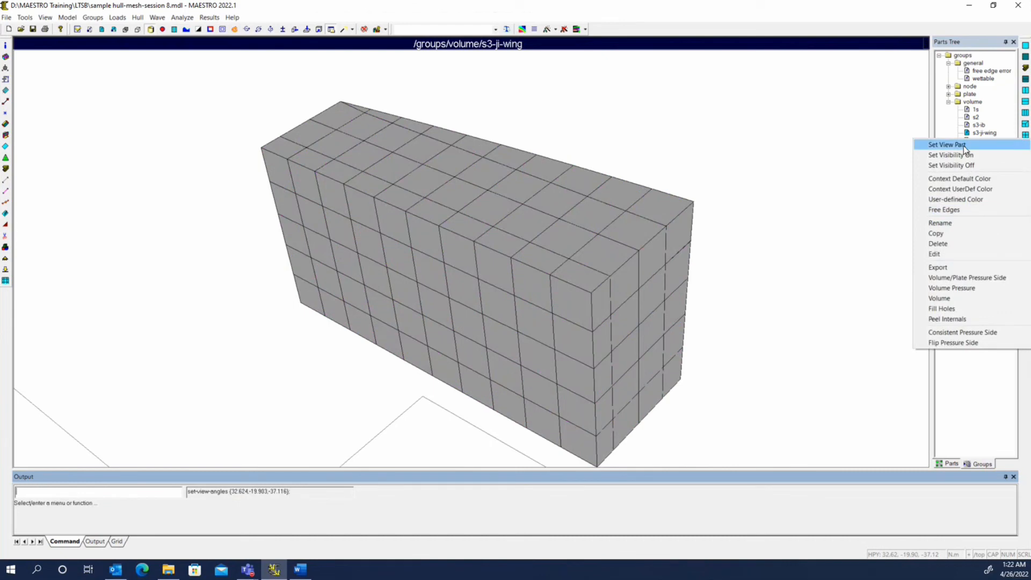
left_click(964, 145)
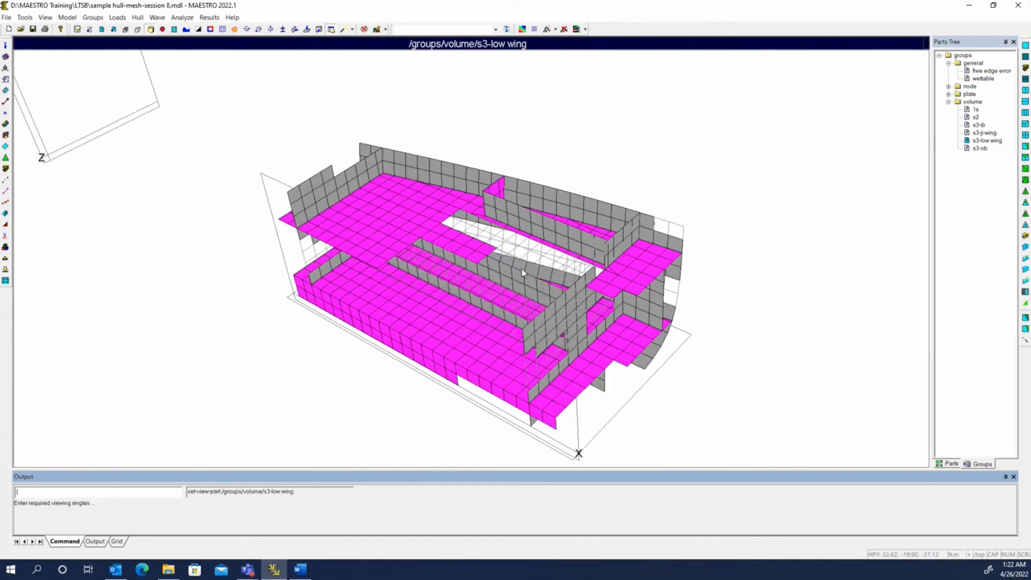
right_click_drag(521, 269, 558, 240)
left_click(598, 398)
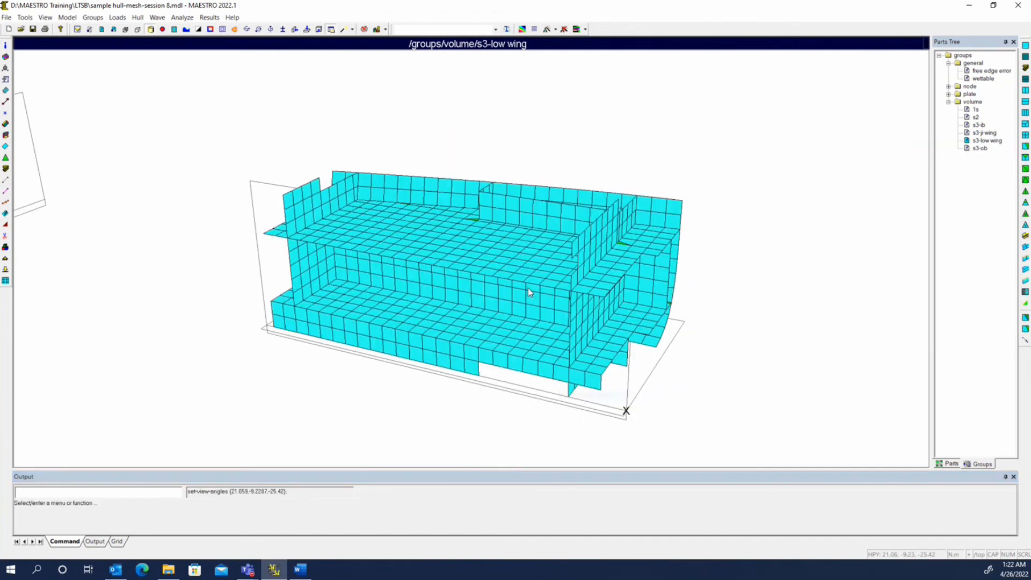
mouse_move(528, 287)
middle_mouse_down()
mouse_move(588, 277)
mouse_move(526, 291)
middle_mouse_up()
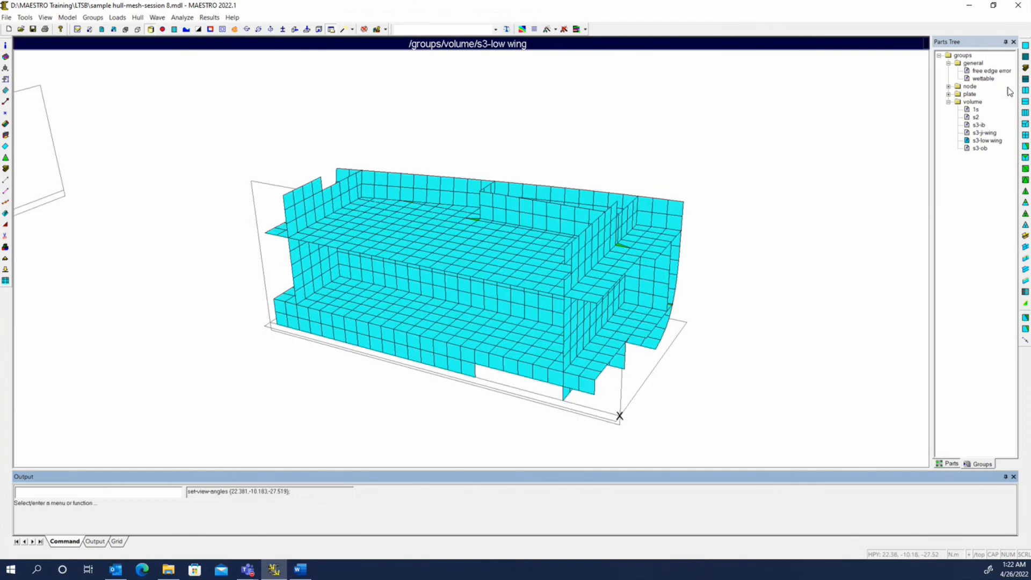
right_click(992, 141)
left_click(975, 319)
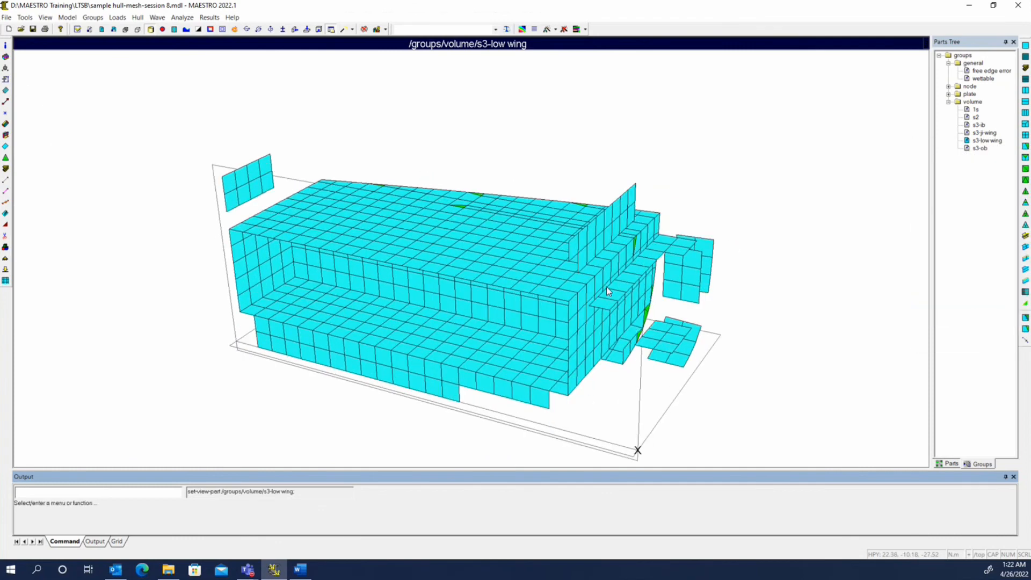
middle_click_drag(525, 238, 500, 259)
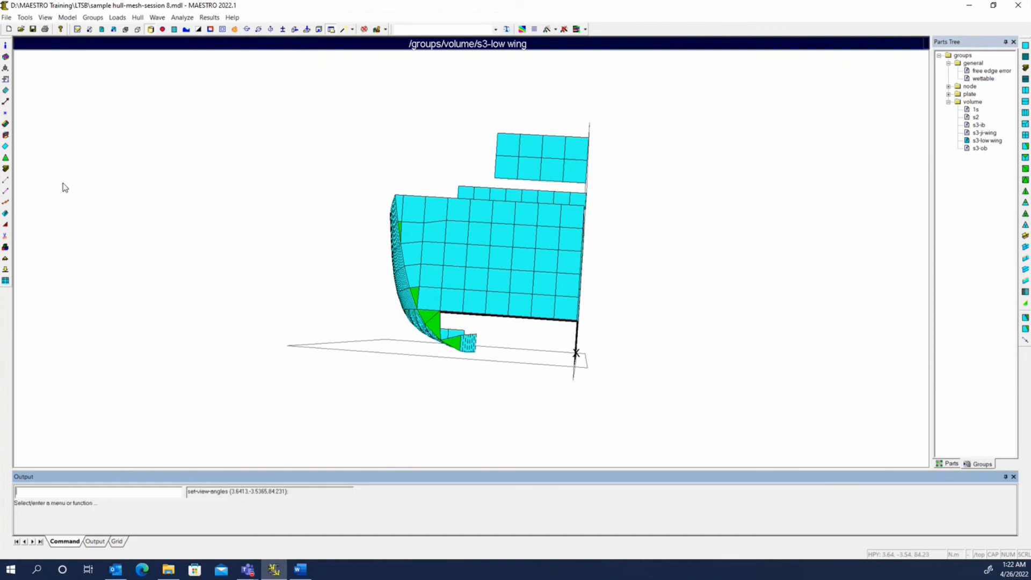
Box-select the stray plates above and below the main tank block of group s3-low wing and delete them.
left_click(6, 235)
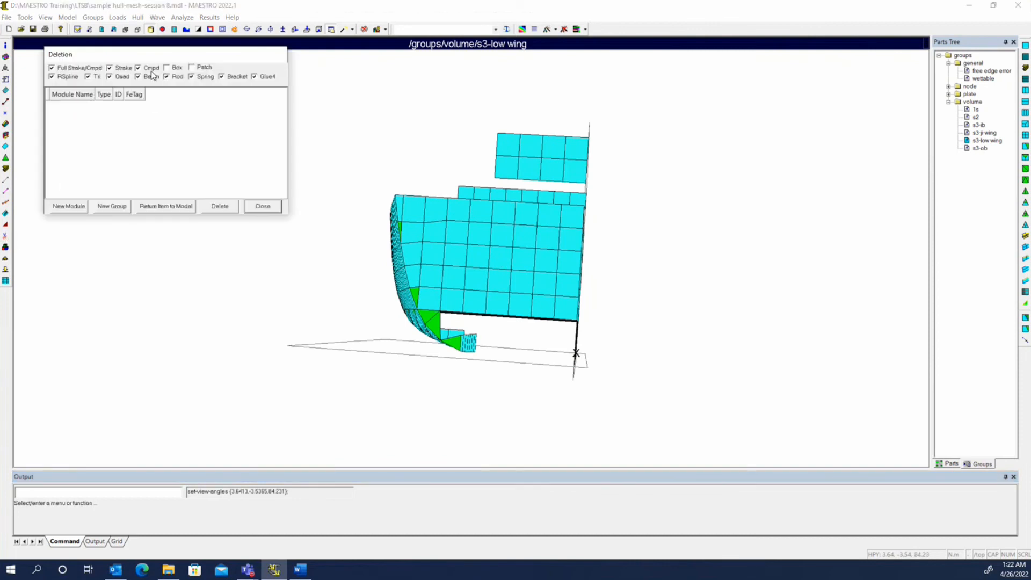
left_click(167, 68)
left_click(619, 399)
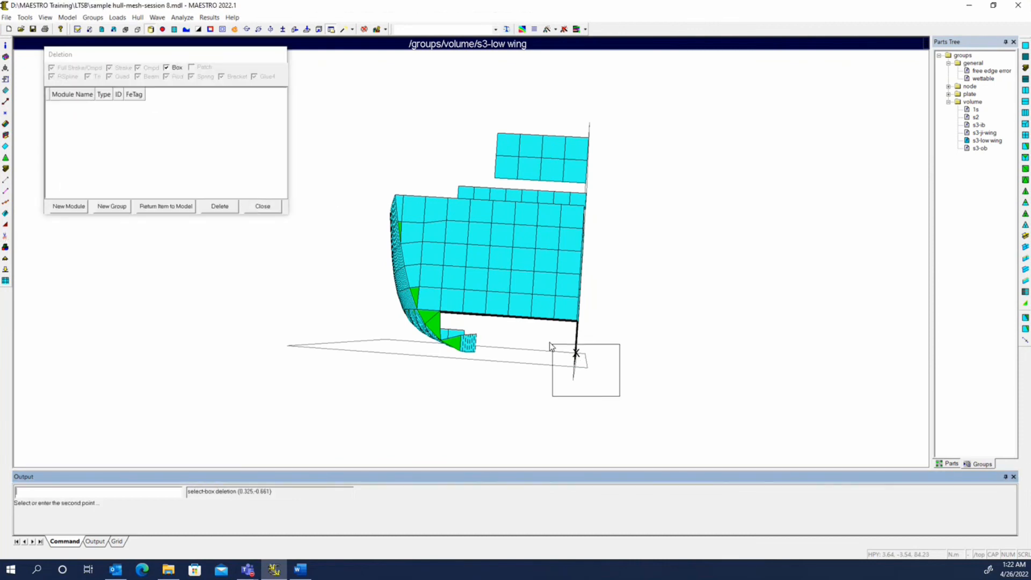
left_click(540, 331)
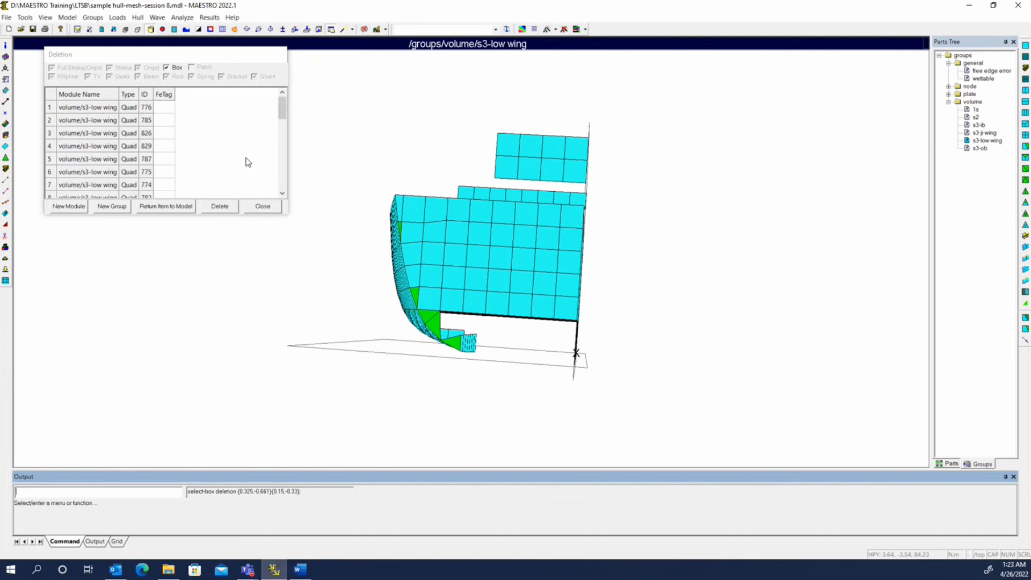
left_click(616, 98)
left_click(497, 186)
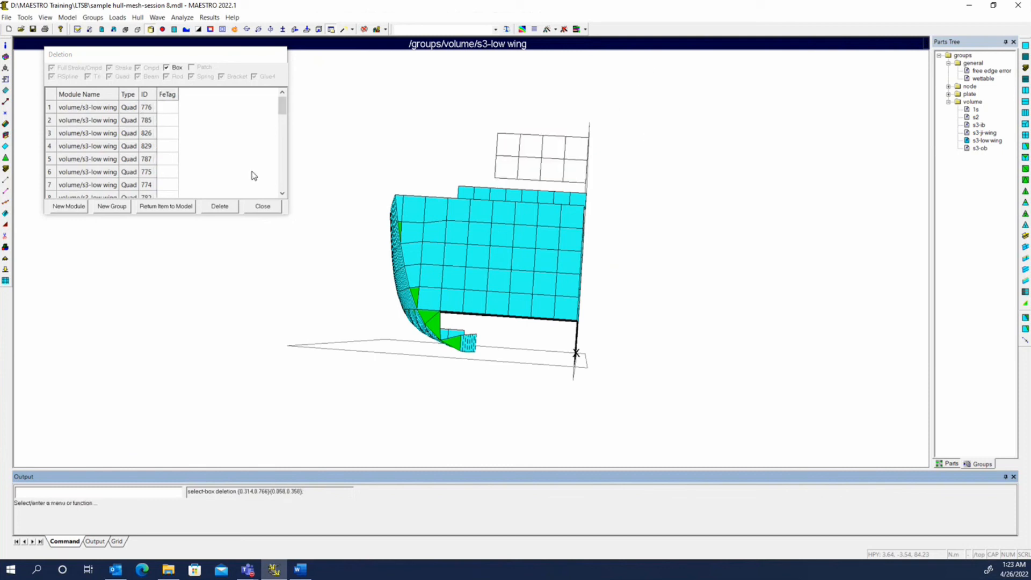
left_click(478, 383)
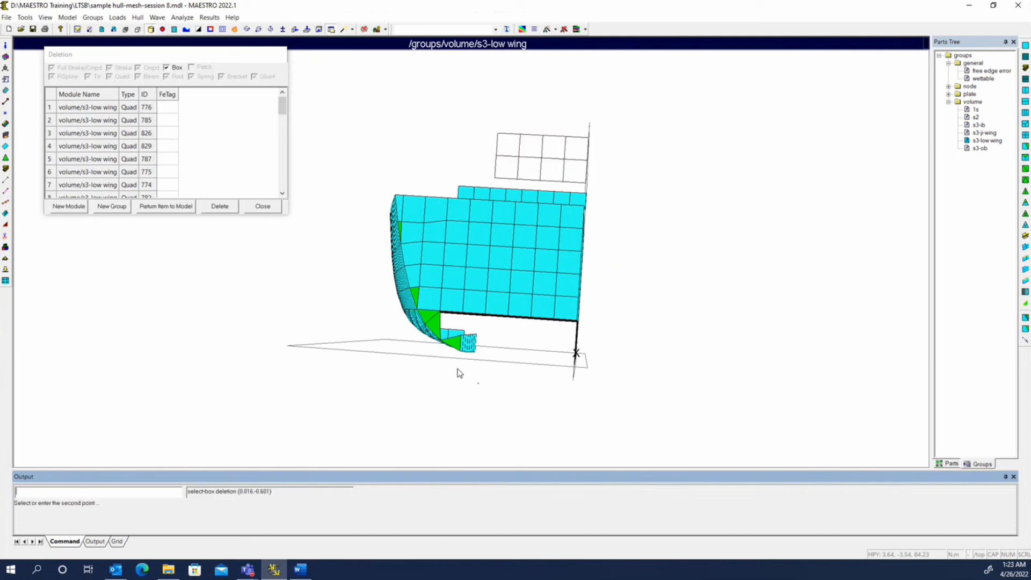
left_click(395, 327)
left_click(218, 206)
left_click(178, 159)
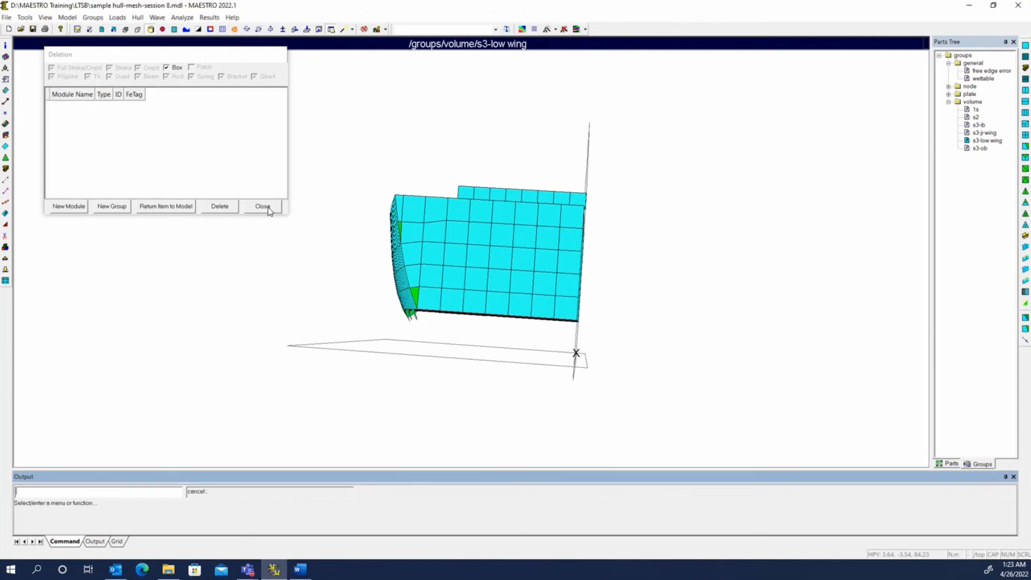
Box-select the plates around the lower corner at the far end of group s3-low wing and delete them.
middle_click_drag(659, 222, 532, 239)
middle_click_drag(652, 292, 229, 169)
left_click(262, 299)
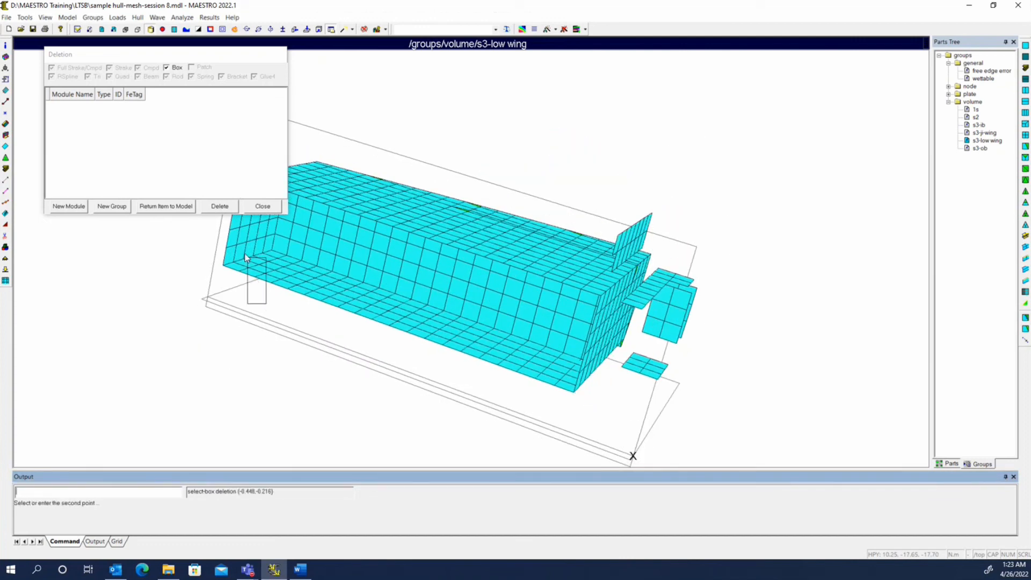
left_click(226, 247)
left_click(215, 206)
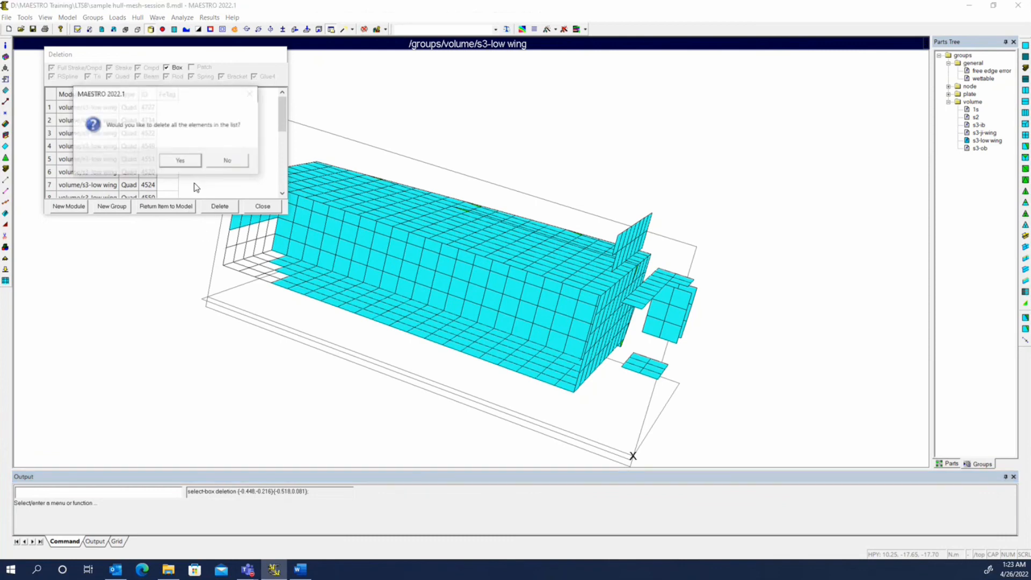
left_click(179, 159)
Box-delete the inboard plates of group s3-low wing up to the tank's longitudinal wall, and peel the group's internals.
middle_click_drag(234, 230, 693, 301)
left_click(261, 150)
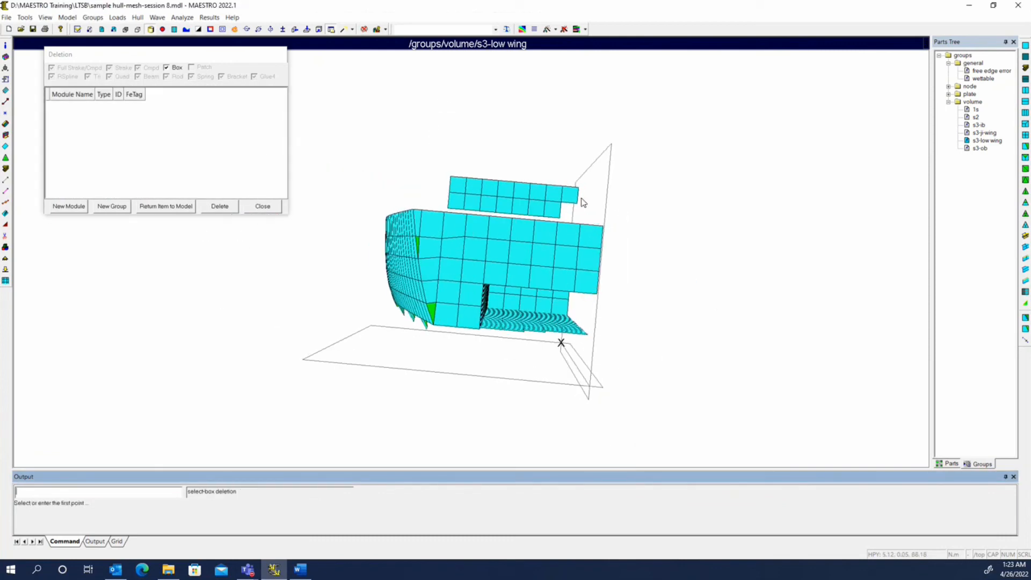
left_click(658, 161)
left_click(514, 352)
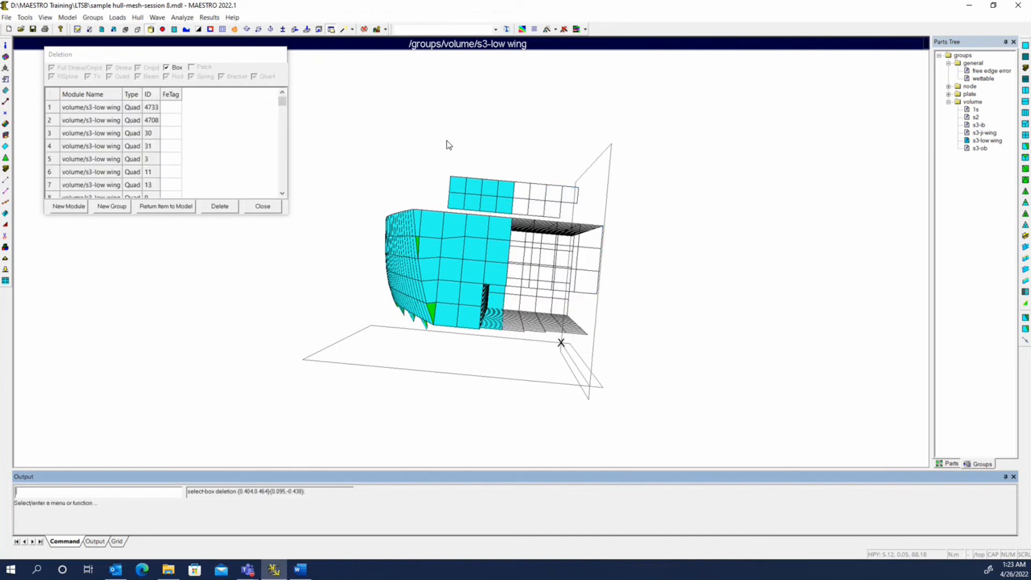
left_click(220, 206)
left_click(180, 159)
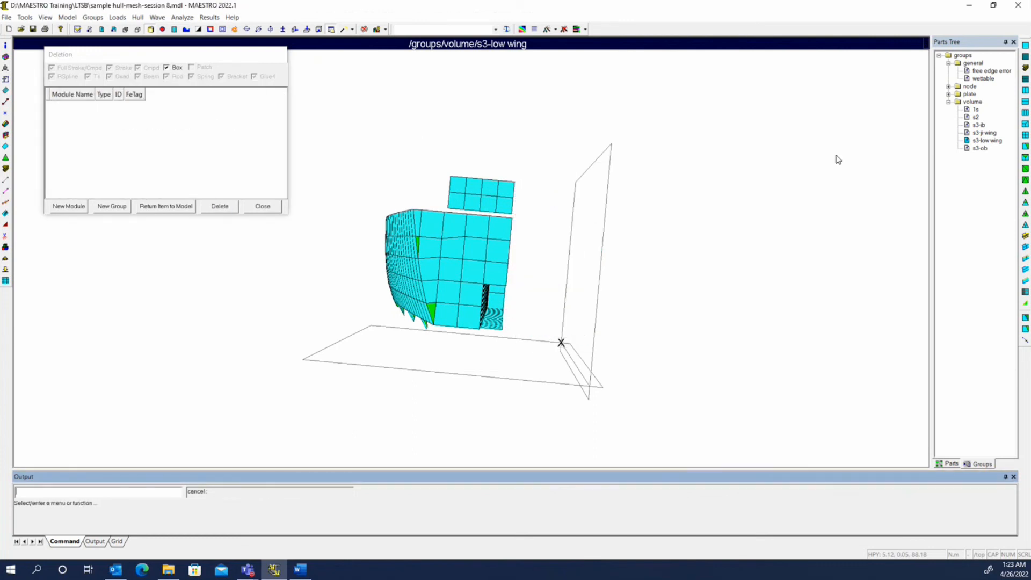
right_click(983, 141)
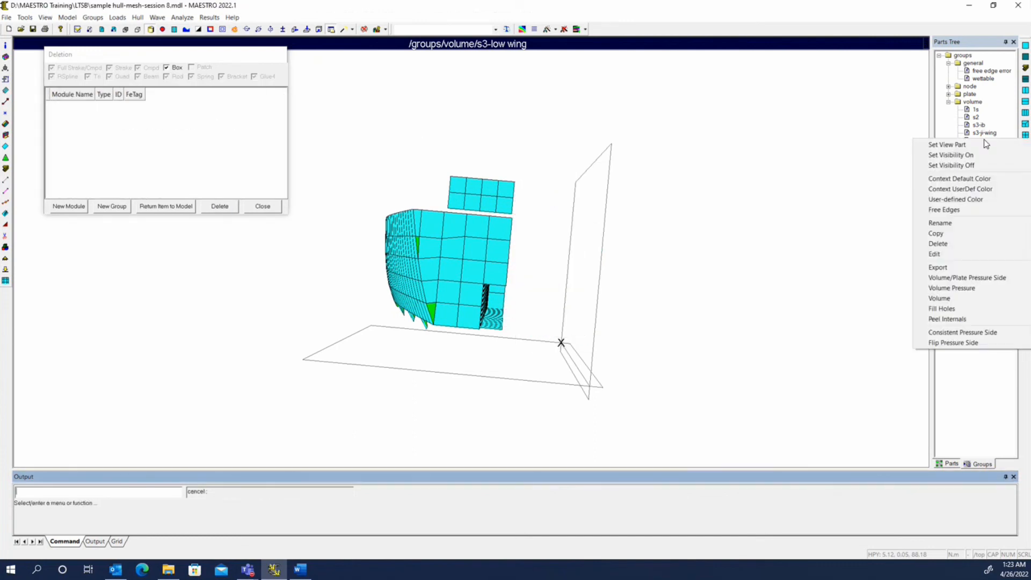
left_click(985, 318)
Pick one plate in each of the five detached patches near the end of group s3-low wing for deletion.
middle_click_drag(697, 320, 503, 207)
left_click(176, 70)
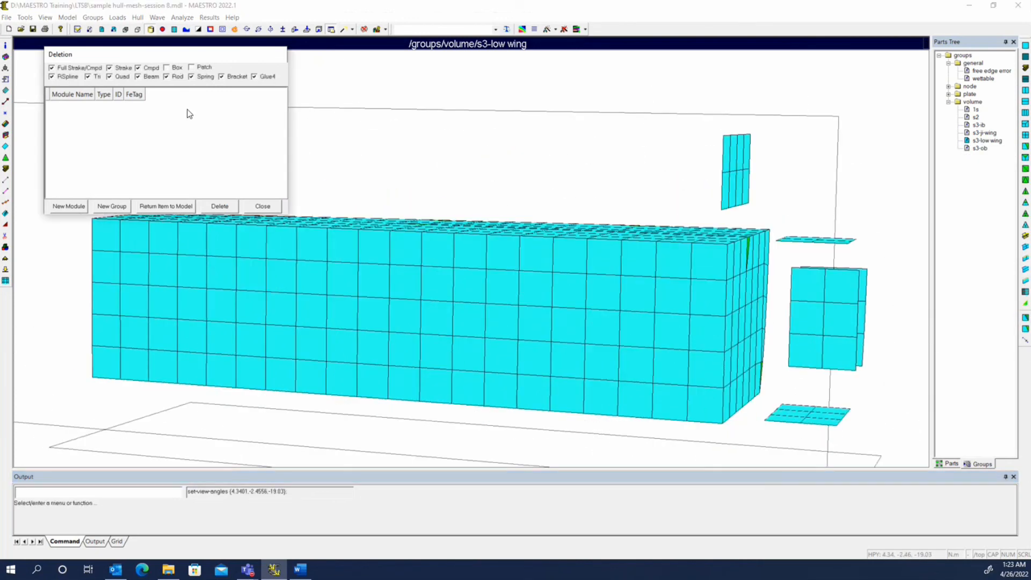
left_click(725, 158)
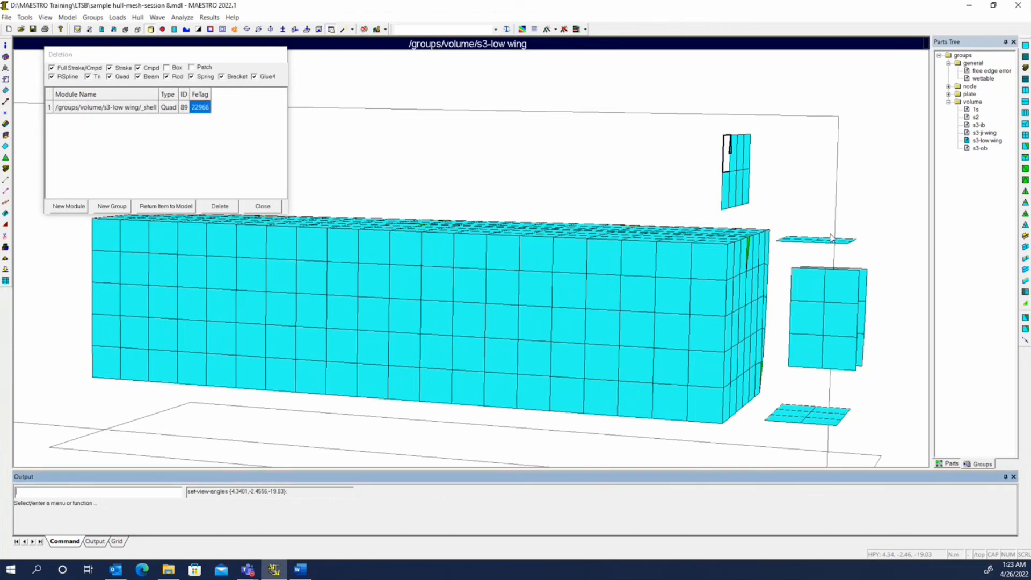
left_click(833, 237)
left_click(841, 285)
left_click(859, 290)
left_click(825, 422)
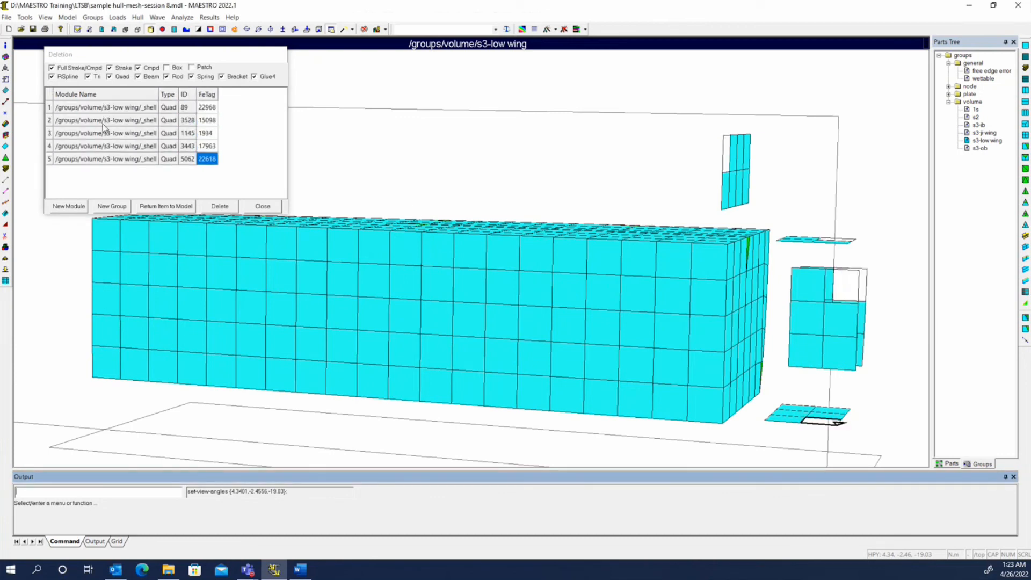
Extend the picked plates by seed to their whole patches and delete all the listed elements.
left_click(117, 132)
right_click(124, 162)
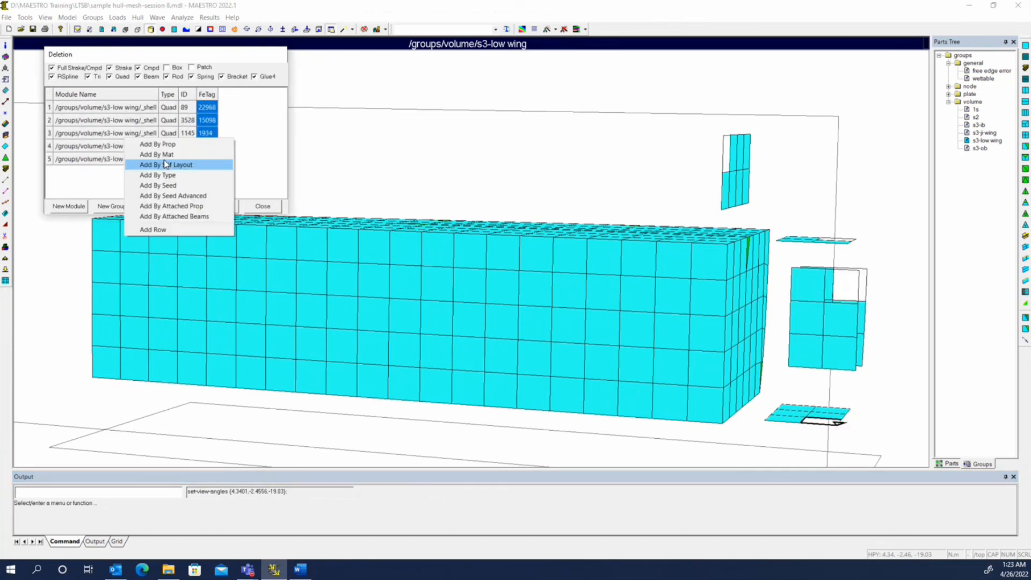
left_click(188, 186)
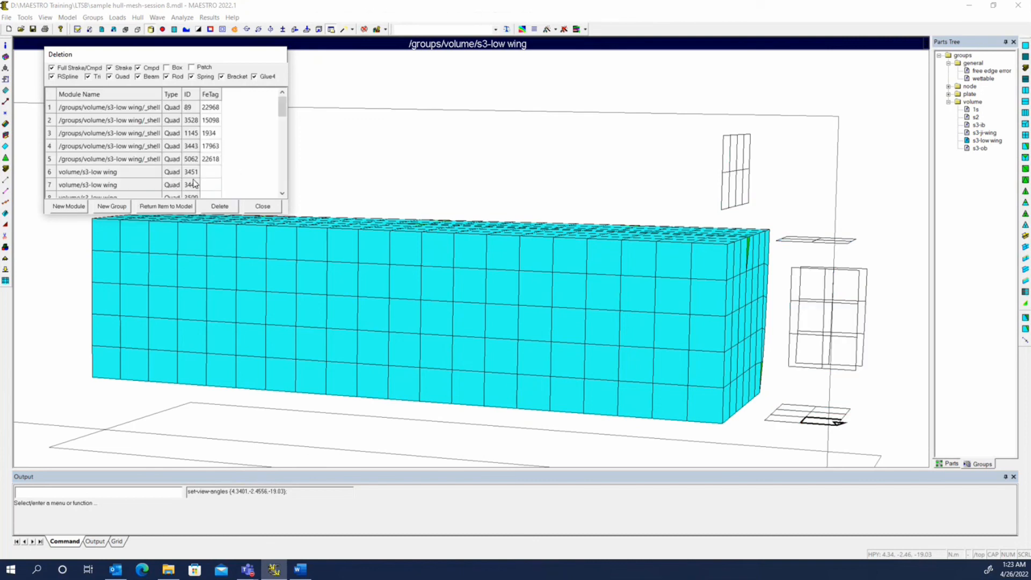
left_click(220, 206)
left_click(192, 164)
Show the plate pressure sides of group s3-low wing, make them consistent, and end the deletion command.
scroll(598, 235, "down", 5)
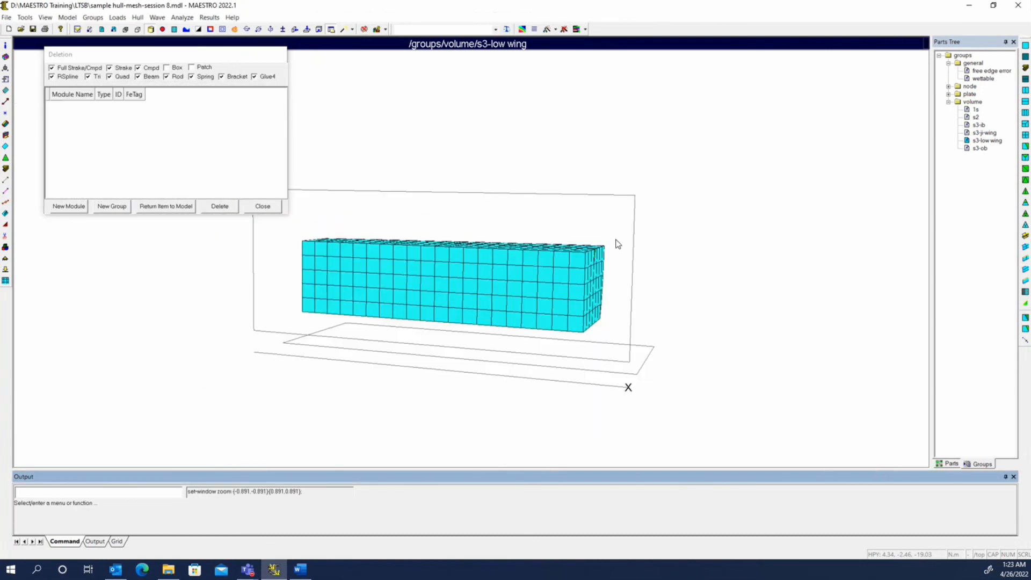
middle_click_drag(625, 241, 456, 295)
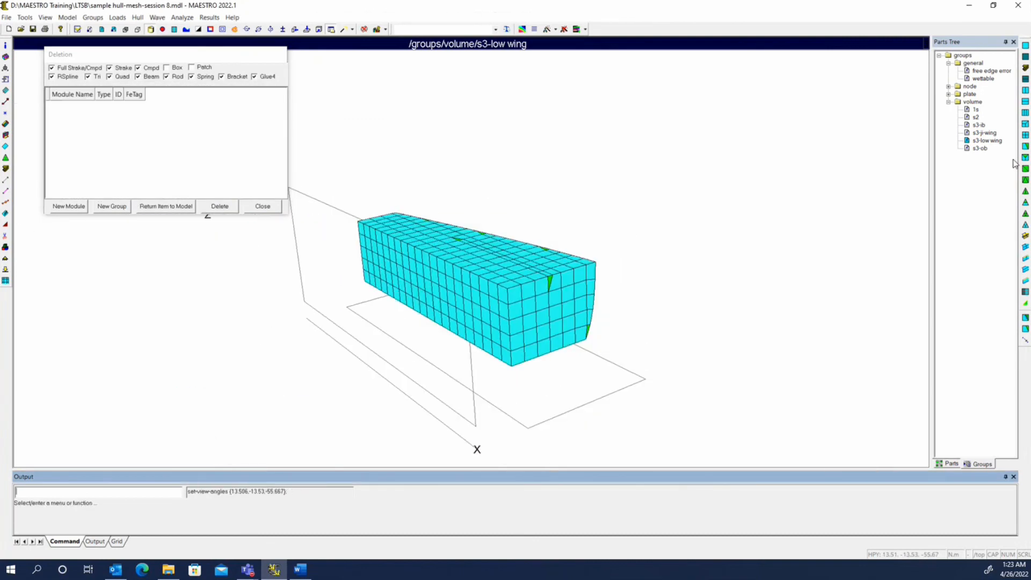
right_click(990, 141)
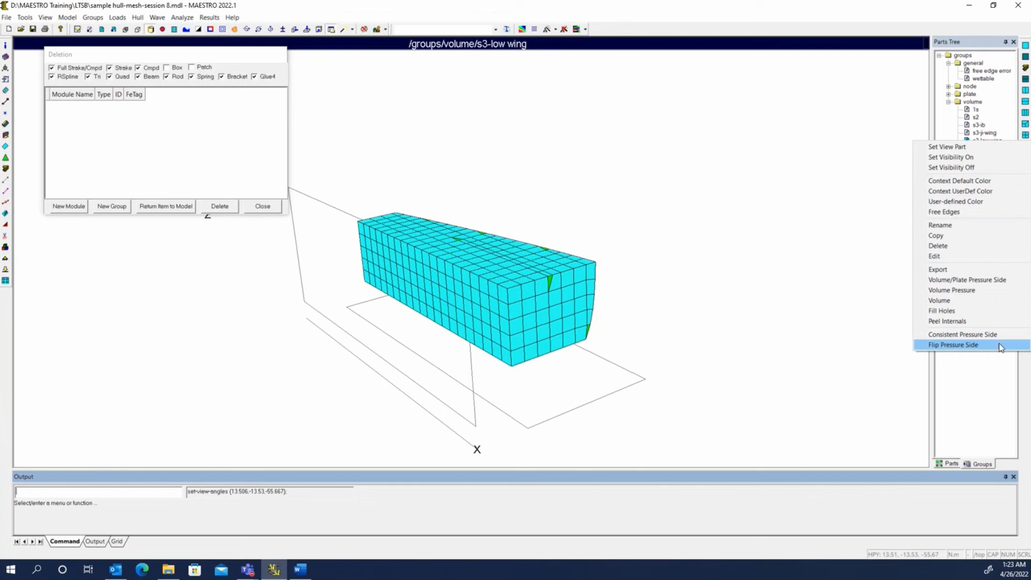
left_click(996, 280)
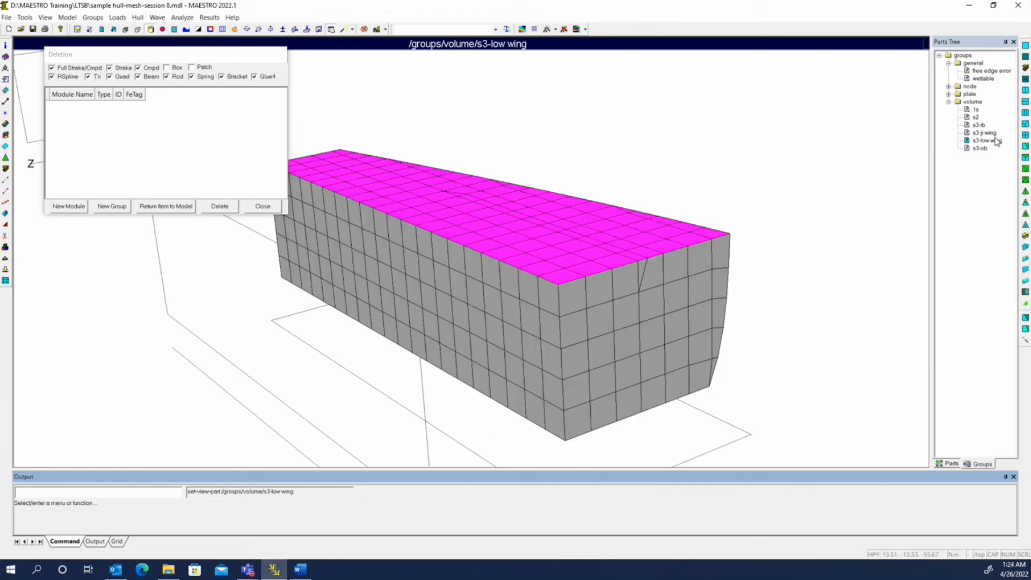
right_click(993, 143)
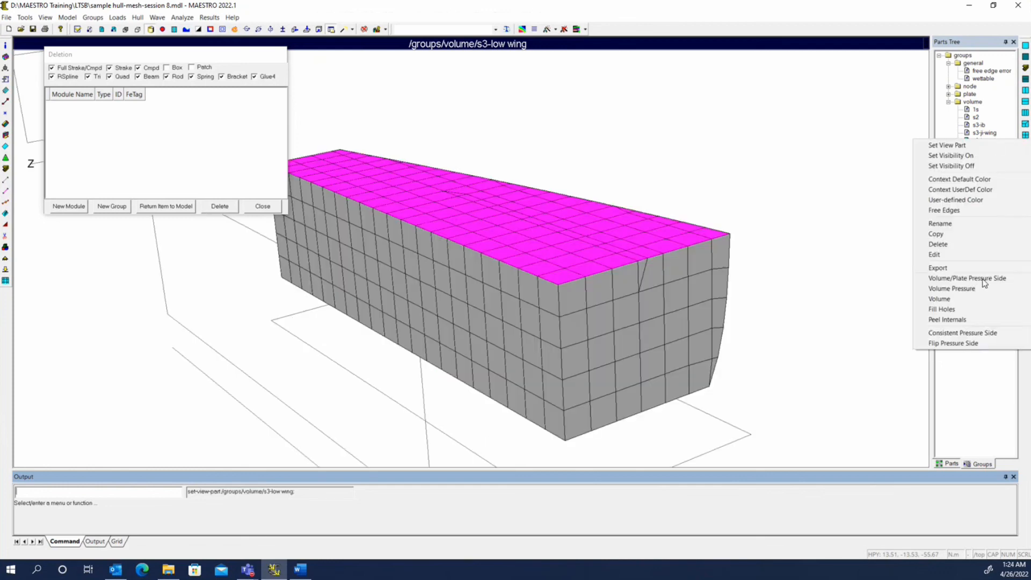
left_click(981, 331)
right_click(984, 144)
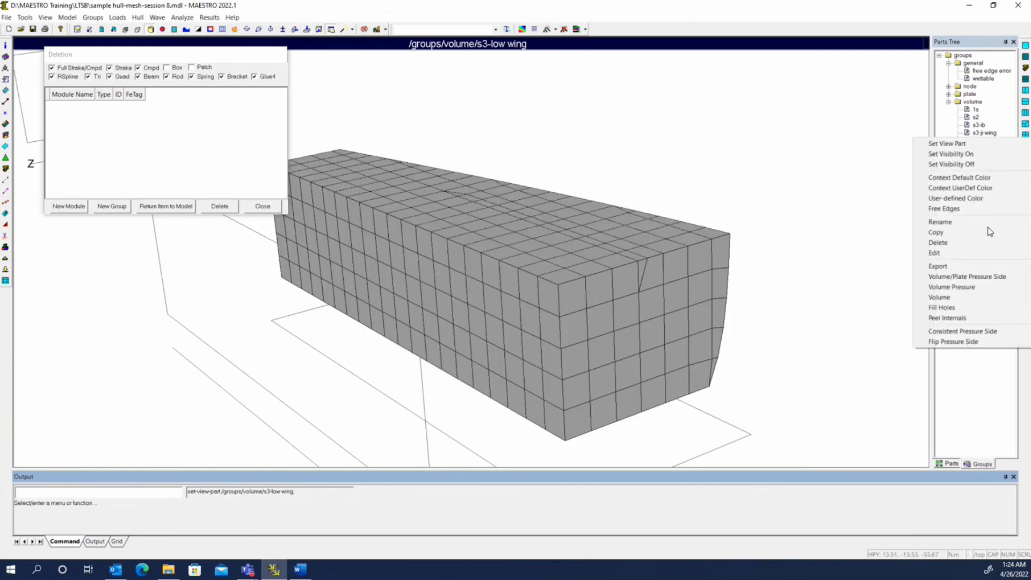
left_click(262, 206)
scroll(631, 220, "down", 2)
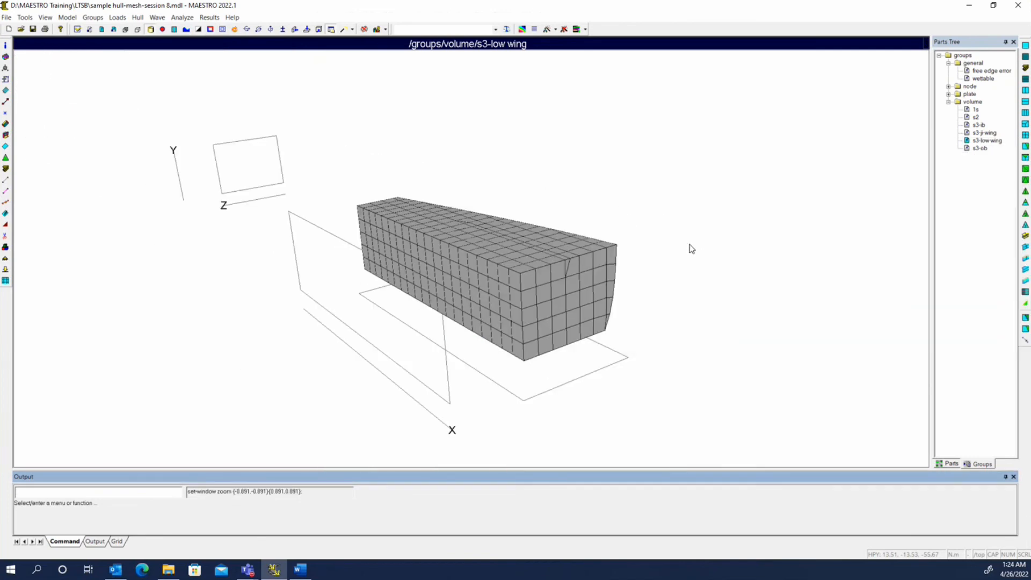